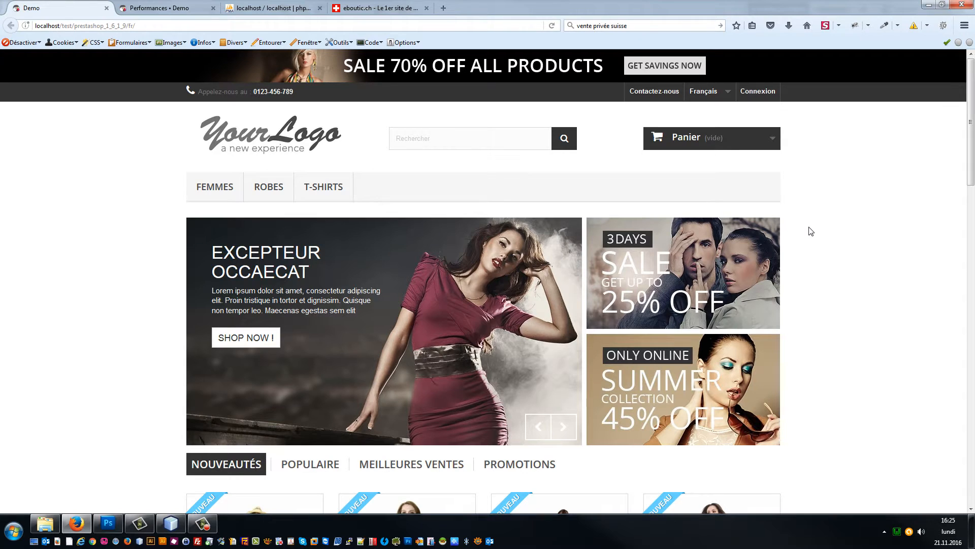
Step: Scroll through the demo storefront home page, then switch to the back-office Performances tab
{"action": "scroll", "coordinate": [890, 261], "scroll_direction": "down", "scroll_amount": 3}
{"action": "scroll", "coordinate": [894, 254], "scroll_direction": "up", "scroll_amount": 3}
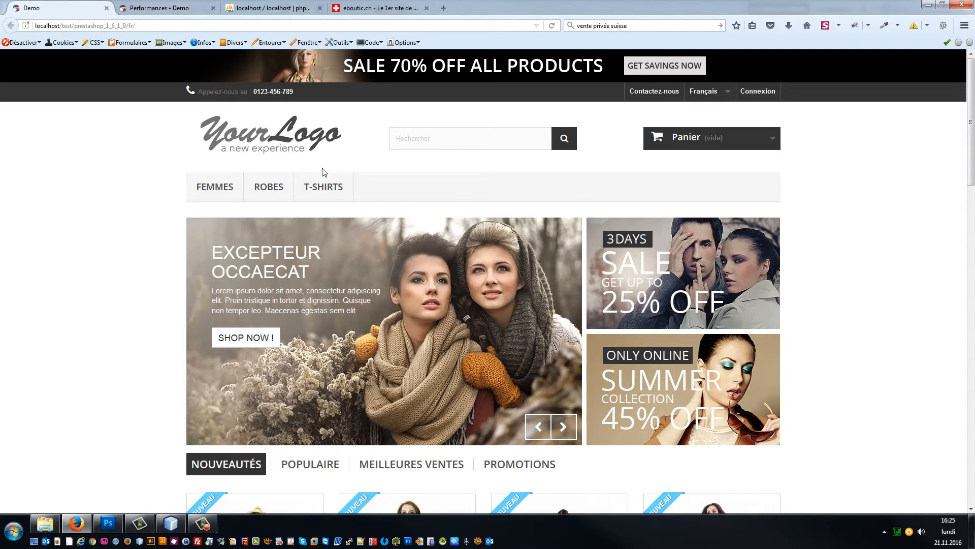
{"action": "scroll", "coordinate": [682, 249], "scroll_direction": "down", "scroll_amount": 10}
{"action": "scroll", "coordinate": [643, 208], "scroll_direction": "up", "scroll_amount": 7}
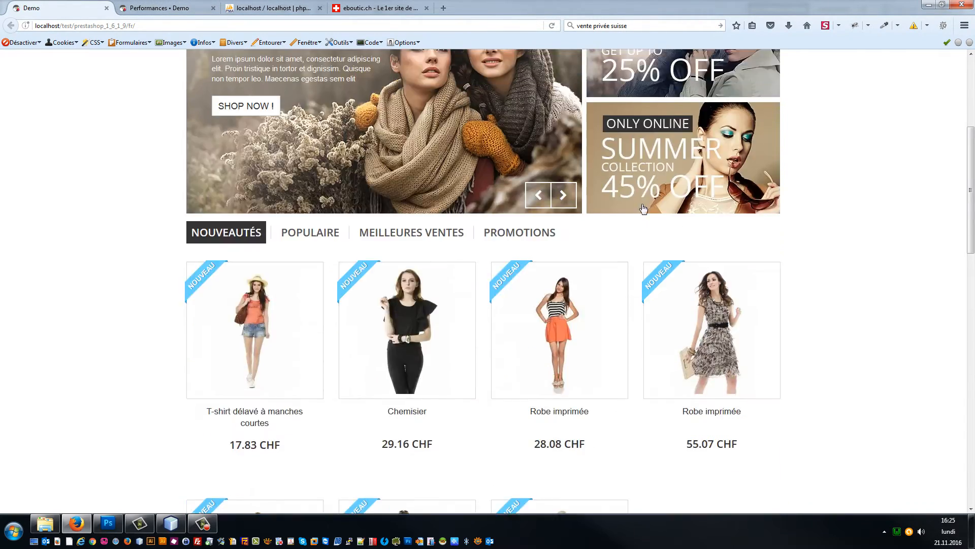
{"action": "scroll", "coordinate": [643, 208], "scroll_direction": "up", "scroll_amount": 5}
{"action": "key", "text": "ctrl+Tab"}
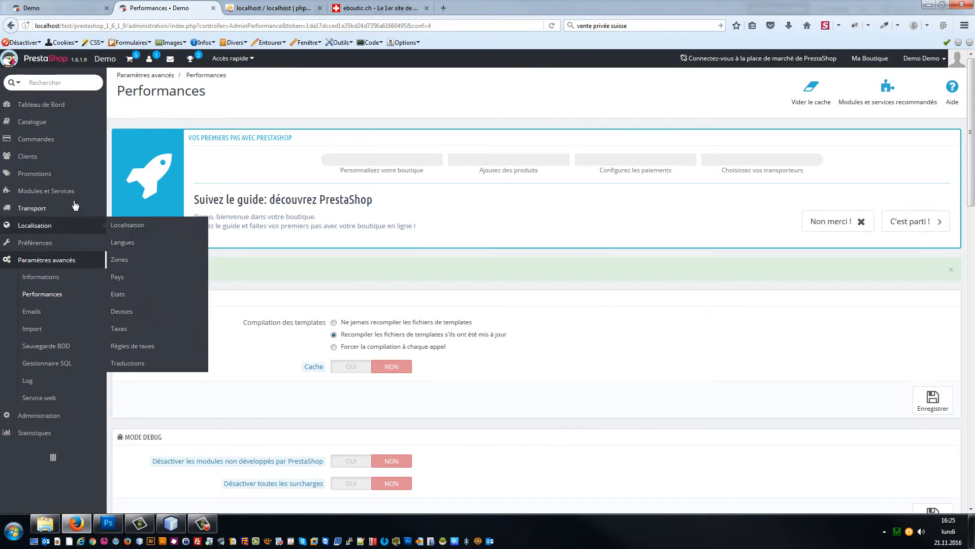
Step: Search the installed modules for 'configurateur' and open Configurateur de thème's configuration
{"action": "left_click", "coordinate": [128, 196]}
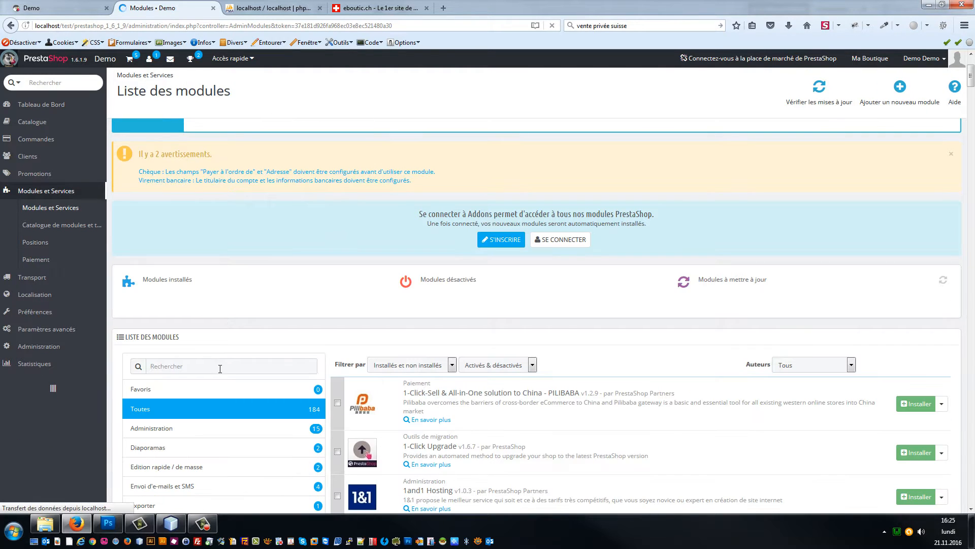
{"action": "left_click", "coordinate": [211, 364]}
{"action": "type", "text": "configurateur"}
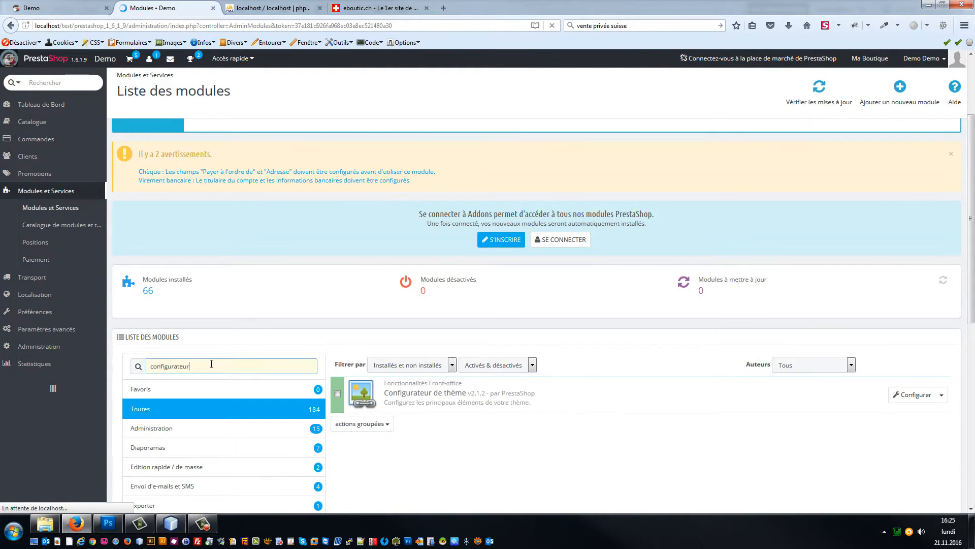
{"action": "left_click", "coordinate": [903, 402]}
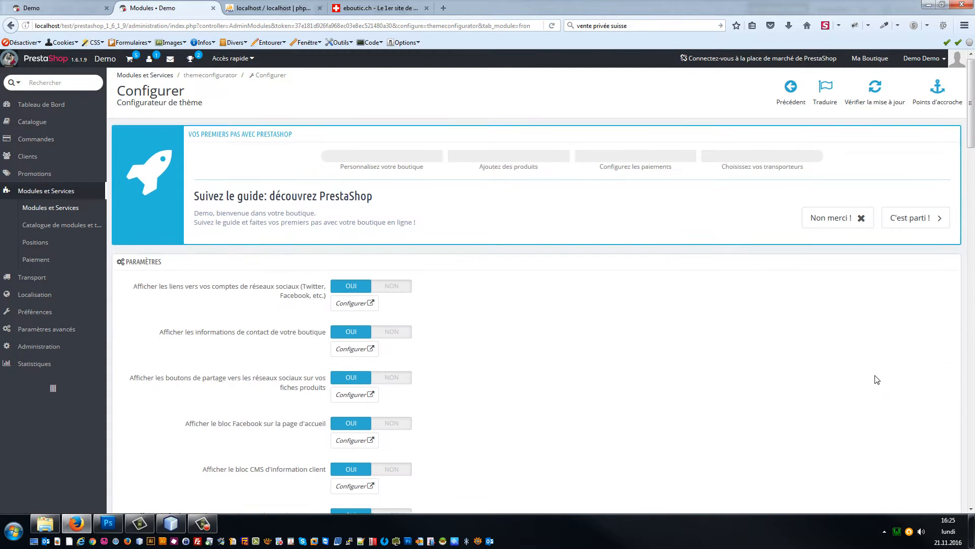
Step: Compare the storefront banners with the theme configurator's list of banner items
{"action": "scroll", "coordinate": [757, 282], "scroll_direction": "down", "scroll_amount": 15}
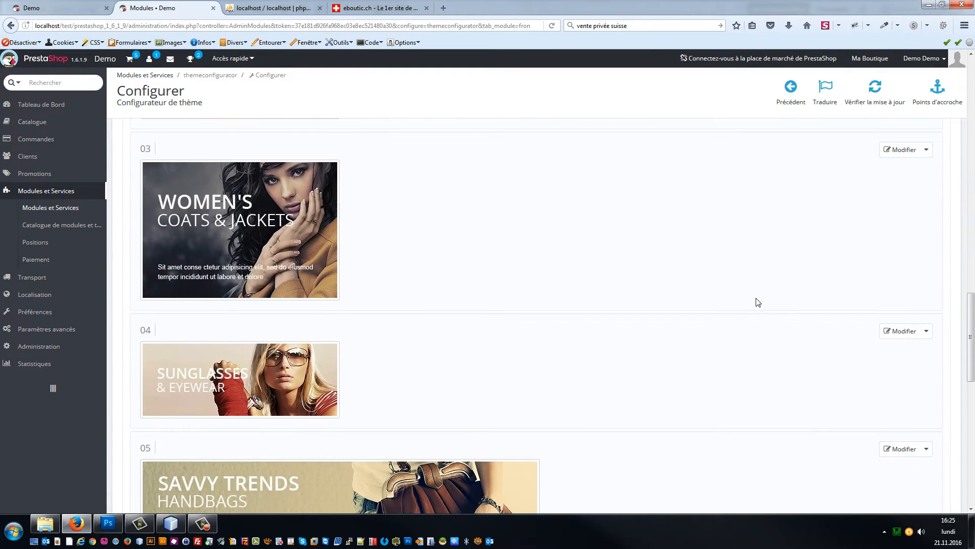
{"action": "scroll", "coordinate": [784, 321], "scroll_direction": "up", "scroll_amount": 12}
{"action": "scroll", "coordinate": [785, 321], "scroll_direction": "down", "scroll_amount": 9}
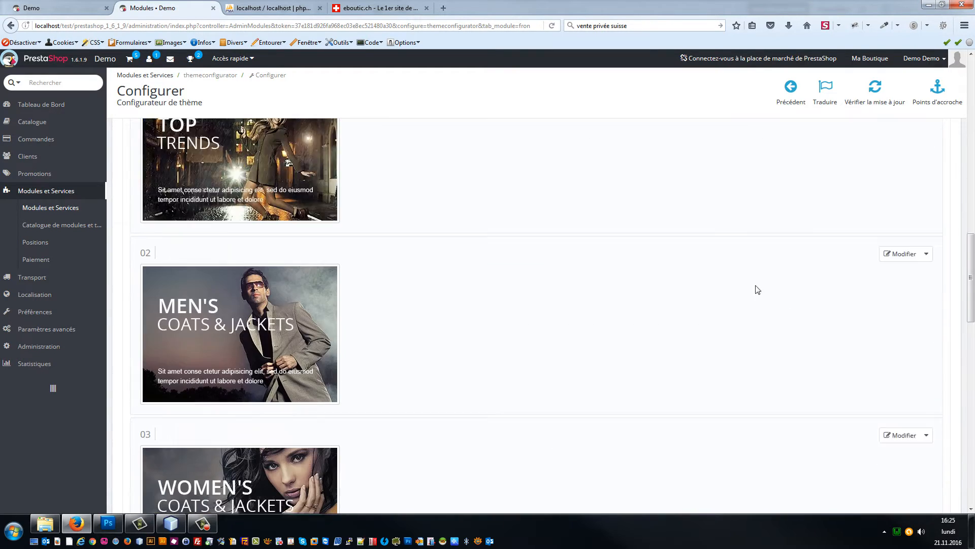
{"action": "left_click", "coordinate": [101, 8]}
{"action": "scroll", "coordinate": [559, 275], "scroll_direction": "down", "scroll_amount": 10}
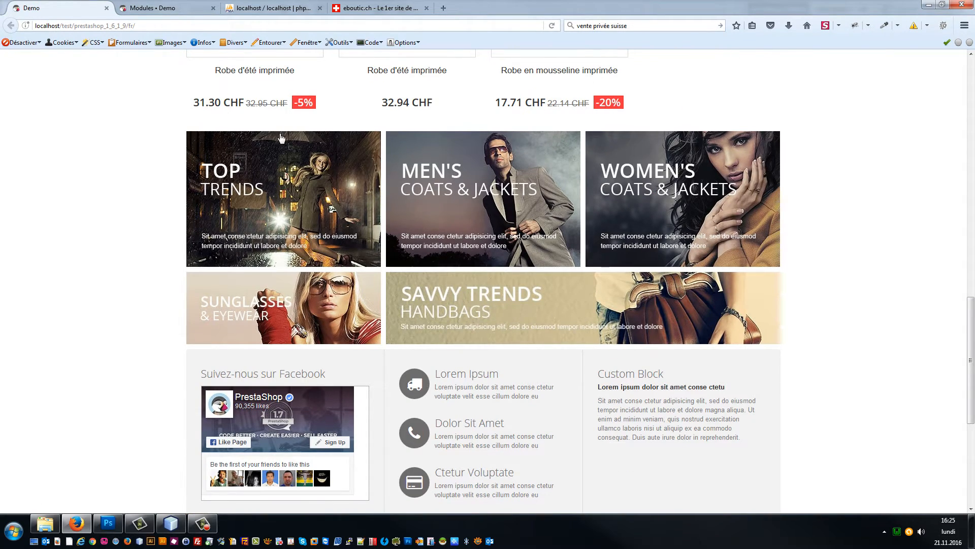
{"action": "left_click", "coordinate": [167, 7]}
{"action": "scroll", "coordinate": [693, 309], "scroll_direction": "down", "scroll_amount": 5}
{"action": "scroll", "coordinate": [687, 312], "scroll_direction": "up", "scroll_amount": 8}
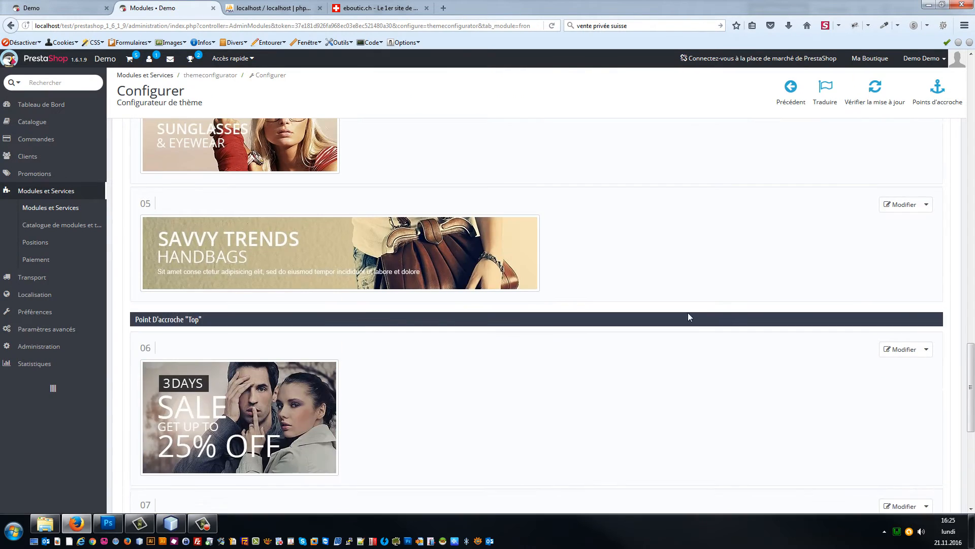
{"action": "scroll", "coordinate": [605, 355], "scroll_direction": "up", "scroll_amount": 10}
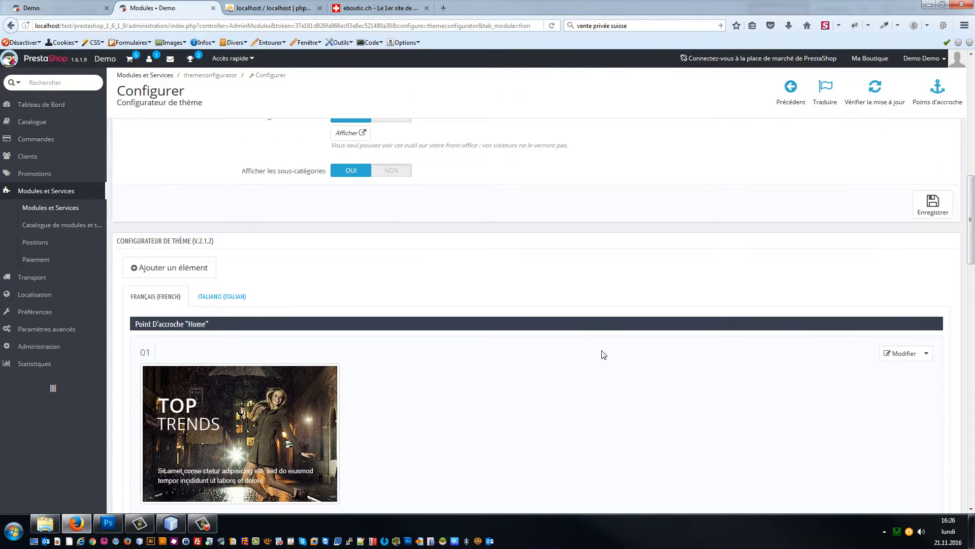
{"action": "scroll", "coordinate": [503, 299], "scroll_direction": "down", "scroll_amount": 3}
Step: Delete the Top Trends, Men's Coats & Jackets and Women's Coats & Jackets banners
{"action": "left_click", "coordinate": [932, 180]}
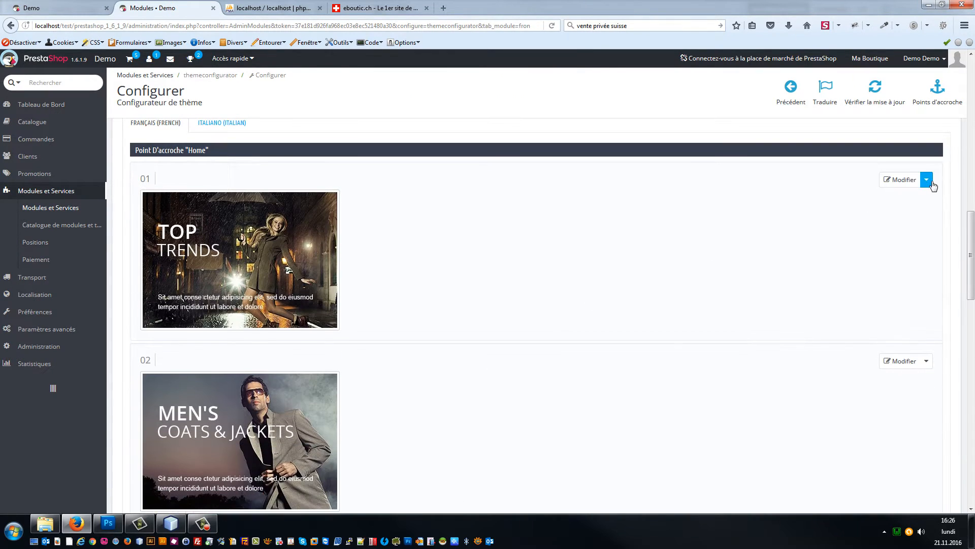
{"action": "left_click", "coordinate": [895, 202]}
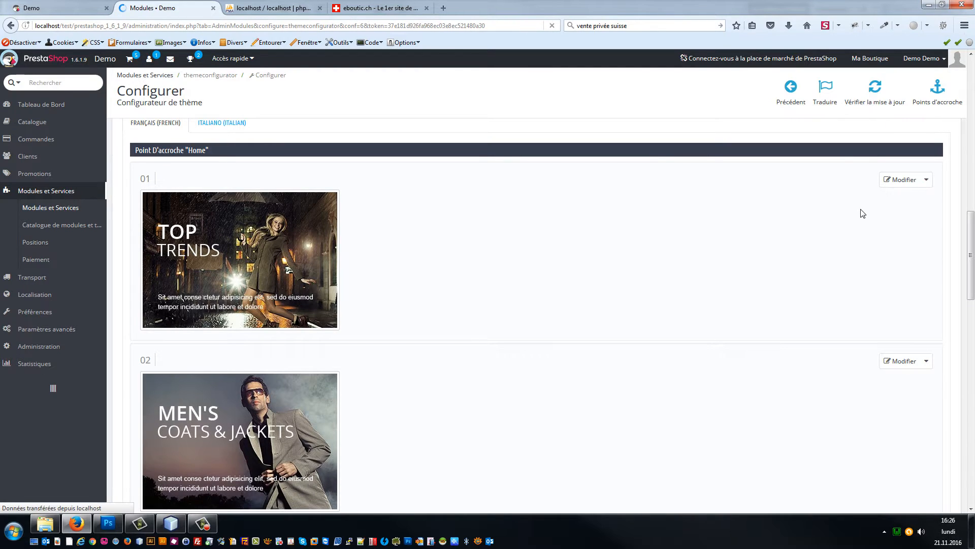
{"action": "scroll", "coordinate": [866, 233], "scroll_direction": "down", "scroll_amount": 15}
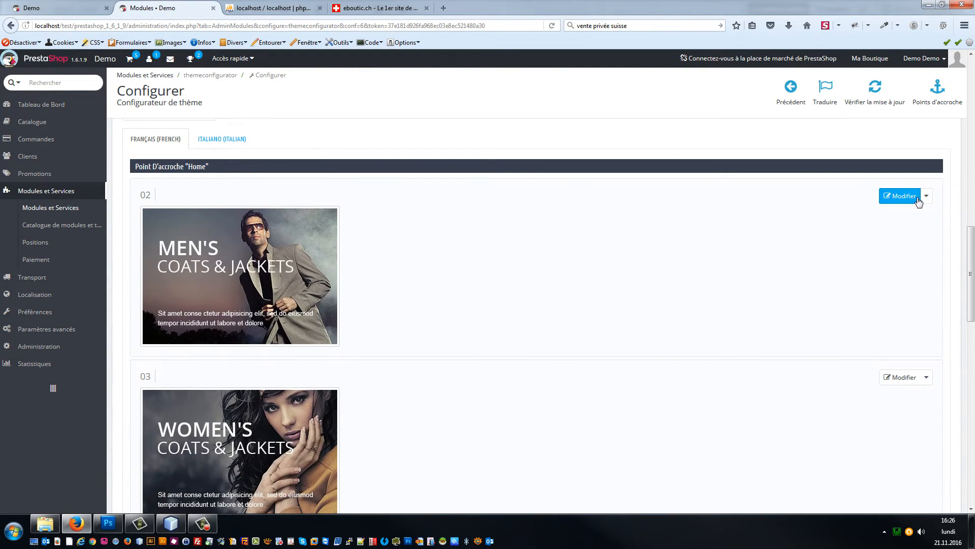
{"action": "left_click", "coordinate": [926, 196]}
{"action": "left_click", "coordinate": [899, 222]}
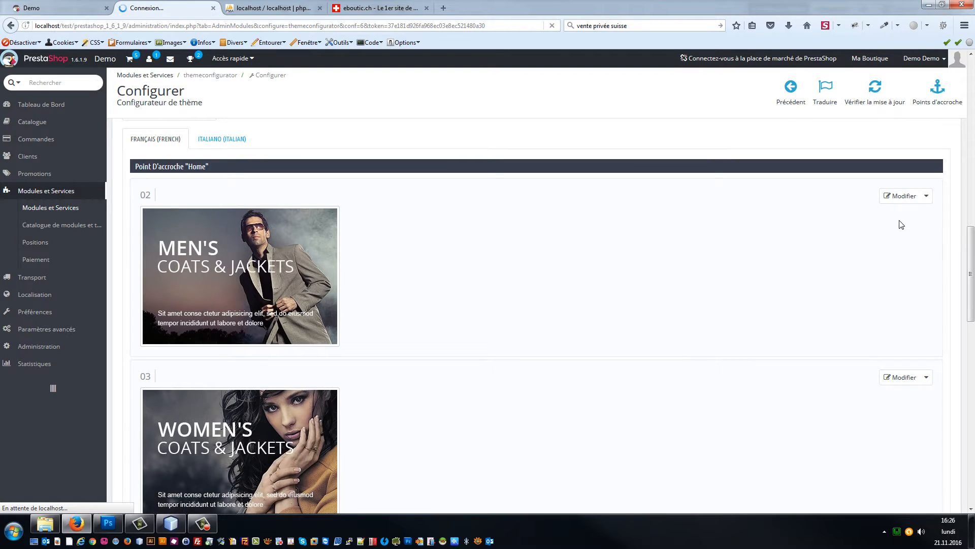
{"action": "scroll", "coordinate": [874, 268], "scroll_direction": "down", "scroll_amount": 10}
{"action": "scroll", "coordinate": [874, 267], "scroll_direction": "down", "scroll_amount": 7}
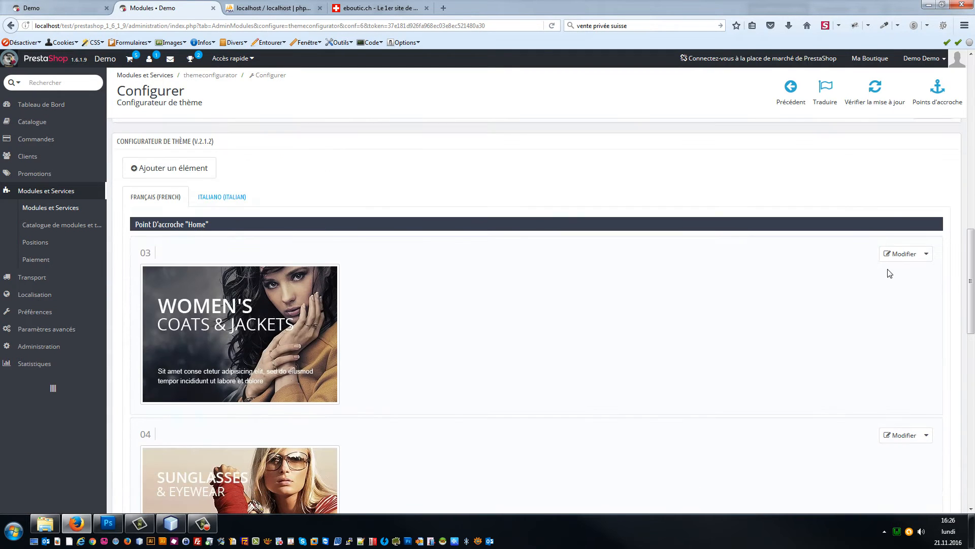
{"action": "left_click", "coordinate": [926, 254]}
{"action": "left_click", "coordinate": [902, 277]}
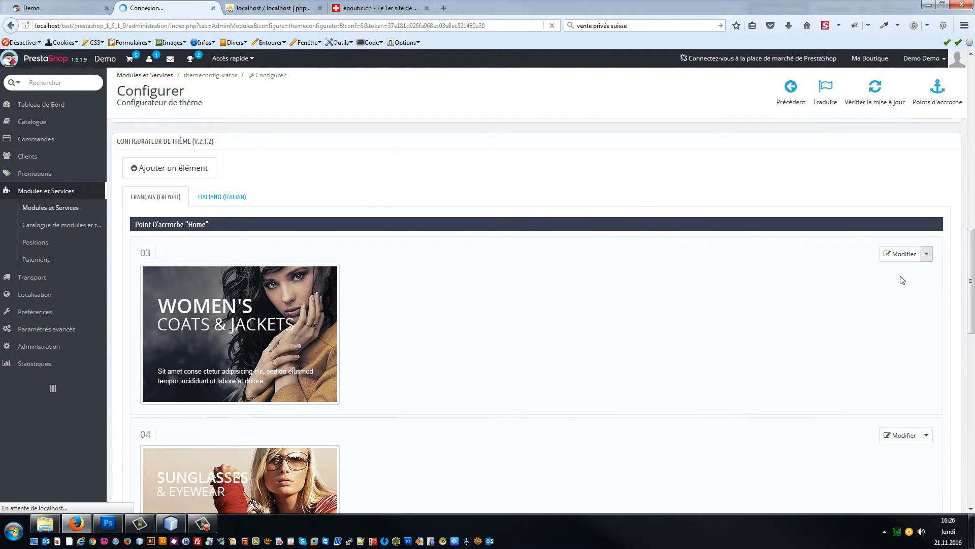
Step: Delete the Sunglasses & Eyewear, 3 Days Sale and Summer Collection banners
{"action": "scroll", "coordinate": [890, 284], "scroll_direction": "down", "scroll_amount": 5}
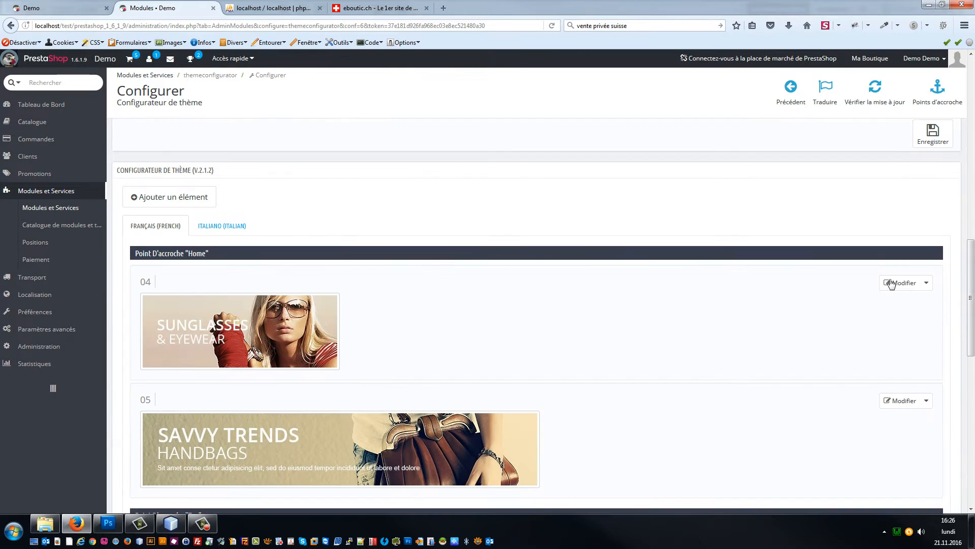
{"action": "left_click", "coordinate": [926, 283]}
{"action": "left_click", "coordinate": [896, 303]}
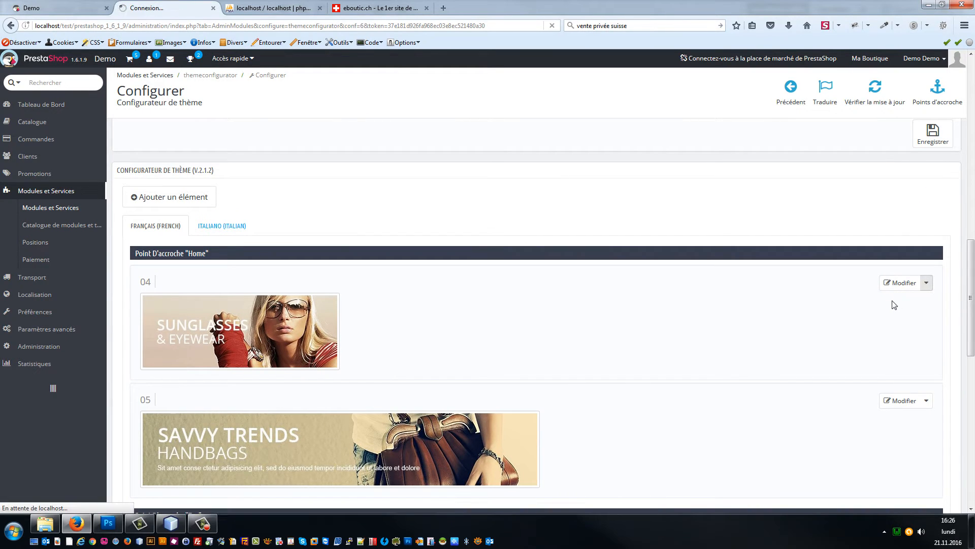
{"action": "scroll", "coordinate": [881, 298], "scroll_direction": "down", "scroll_amount": 15}
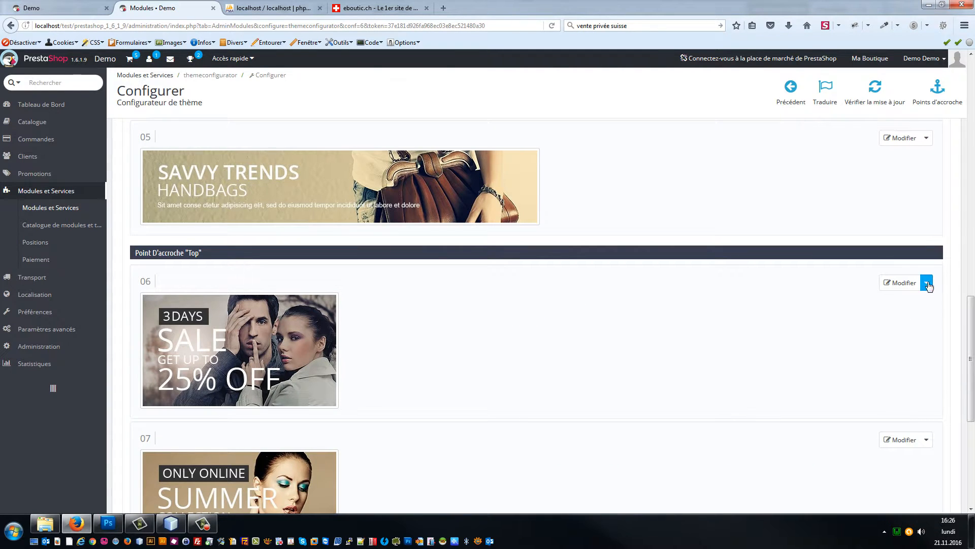
{"action": "left_click", "coordinate": [926, 282]}
{"action": "left_click", "coordinate": [895, 304]}
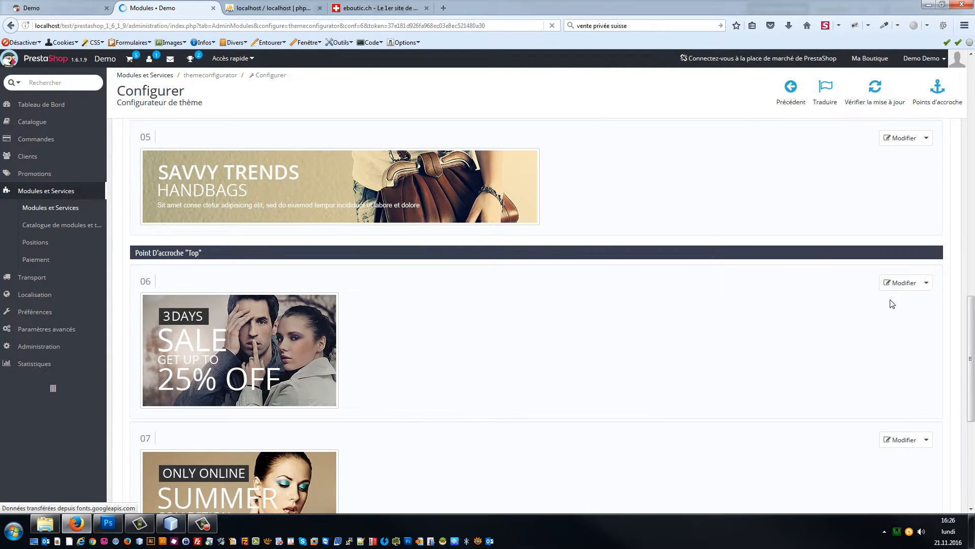
{"action": "scroll", "coordinate": [871, 321], "scroll_direction": "down", "scroll_amount": 10}
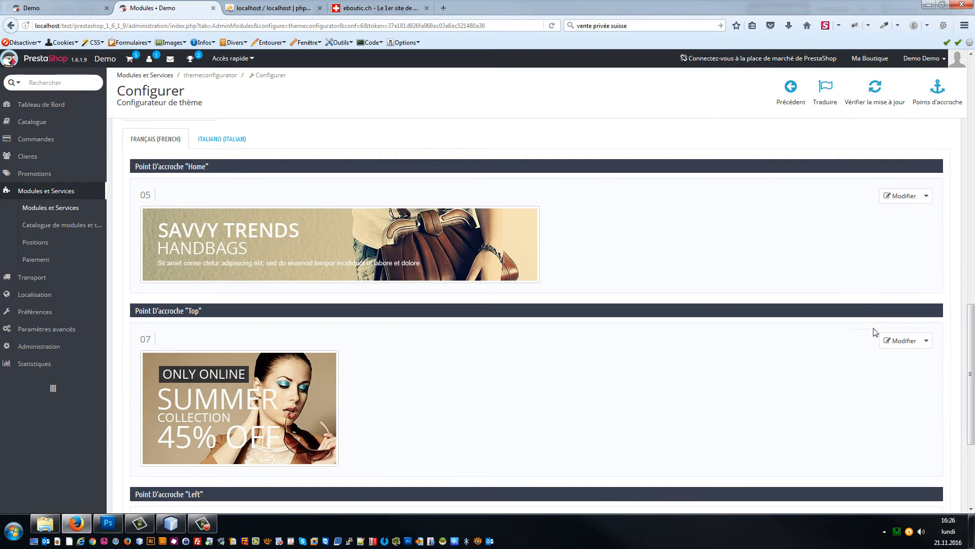
{"action": "left_click", "coordinate": [927, 341]}
{"action": "left_click", "coordinate": [913, 362]}
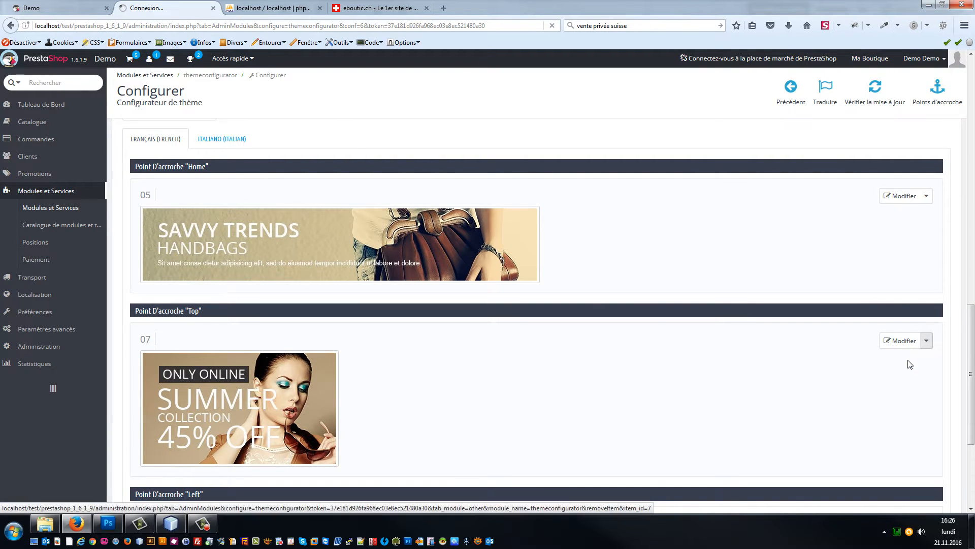
{"action": "scroll", "coordinate": [838, 335], "scroll_direction": "down", "scroll_amount": 15}
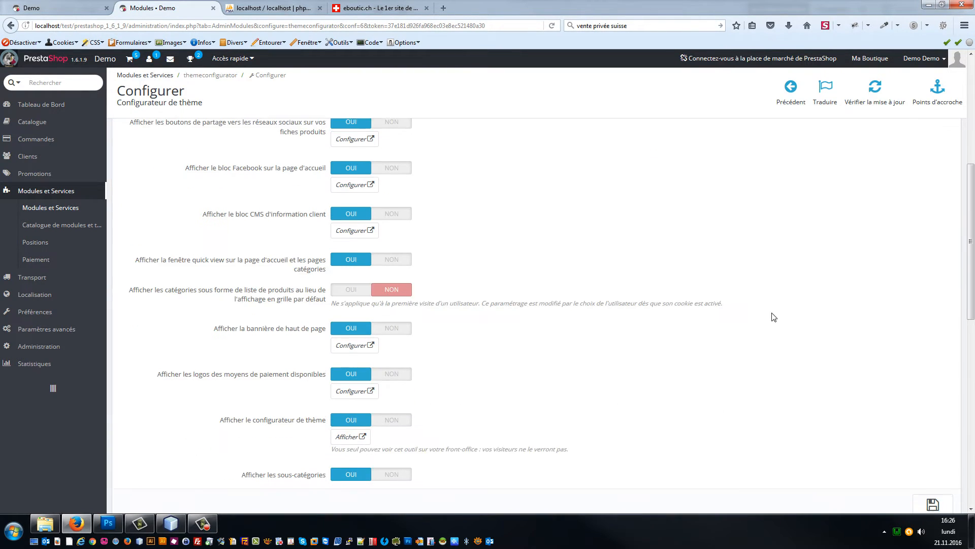
{"action": "left_click", "coordinate": [93, 6]}
Step: Reload the storefront to confirm only the Savvy Trends banner remains, then bring banner.psd forward
{"action": "key", "text": "F5"}
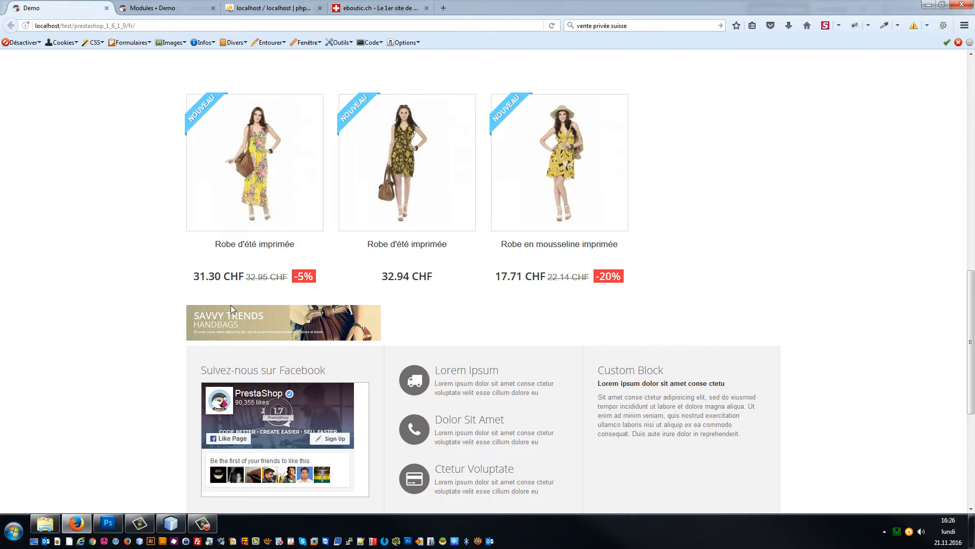
{"action": "scroll", "coordinate": [102, 284], "scroll_direction": "up", "scroll_amount": 4}
{"action": "scroll", "coordinate": [165, 273], "scroll_direction": "down", "scroll_amount": 5}
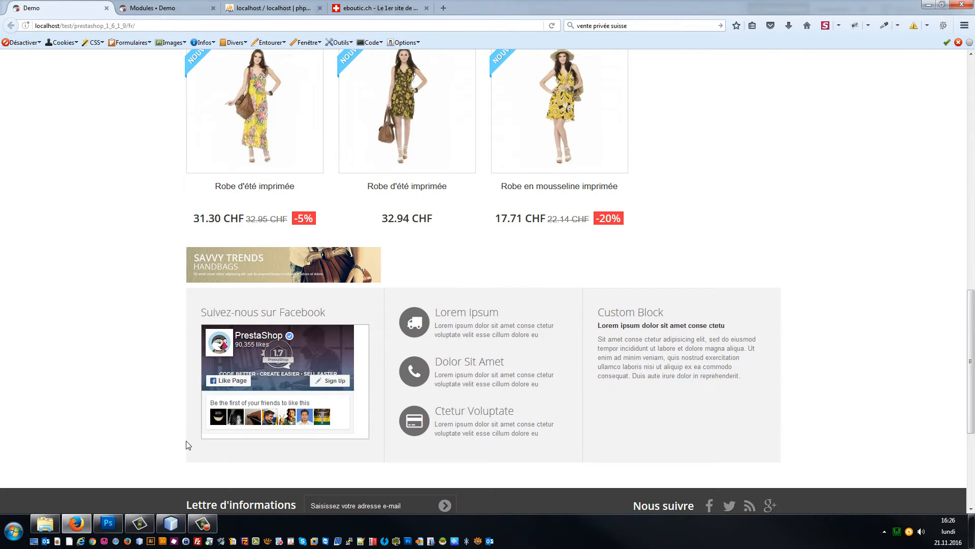
{"action": "left_click", "coordinate": [107, 523]}
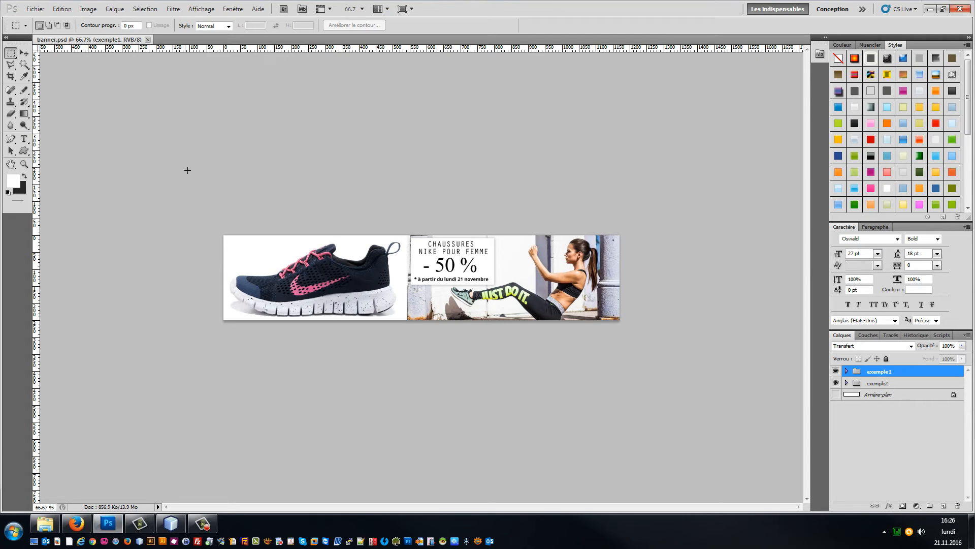
Step: View banner.psd at 100% and toggle group exemple1 to compare the -30 % and -50 % versions
{"action": "key", "text": "ctrl+1"}
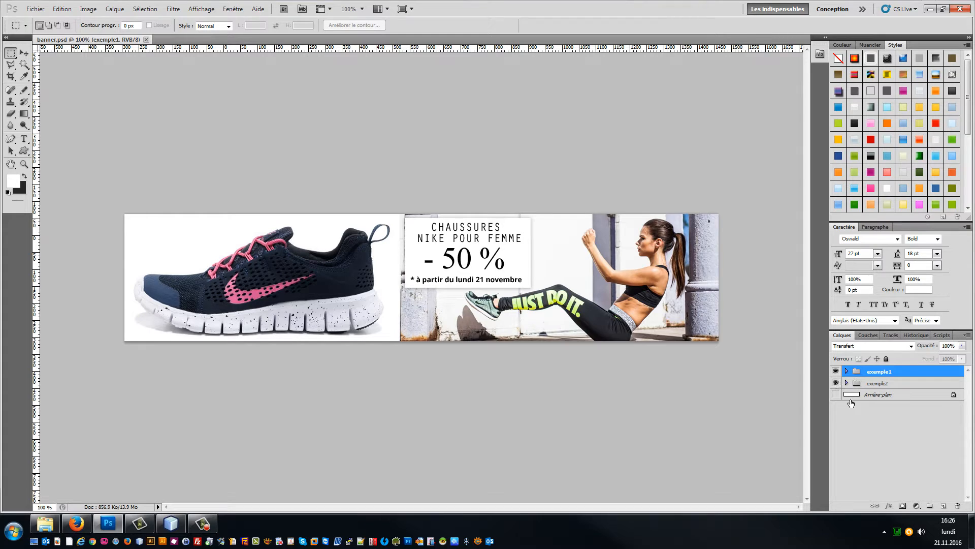
{"action": "left_click", "coordinate": [836, 371]}
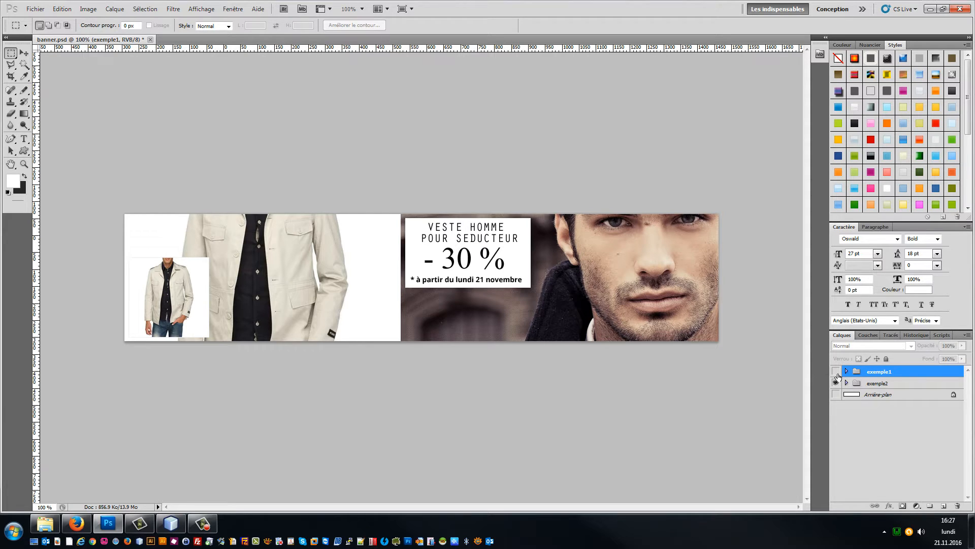
{"action": "left_click", "coordinate": [836, 371]}
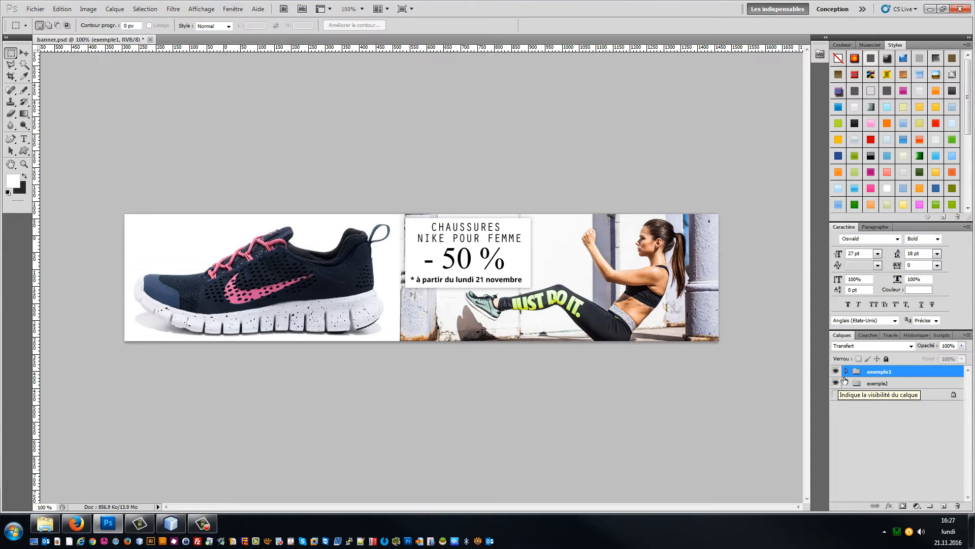
{"action": "left_click", "coordinate": [85, 525]}
Step: Open the theme configurator's form for adding a new Home element
{"action": "left_click", "coordinate": [119, 6]}
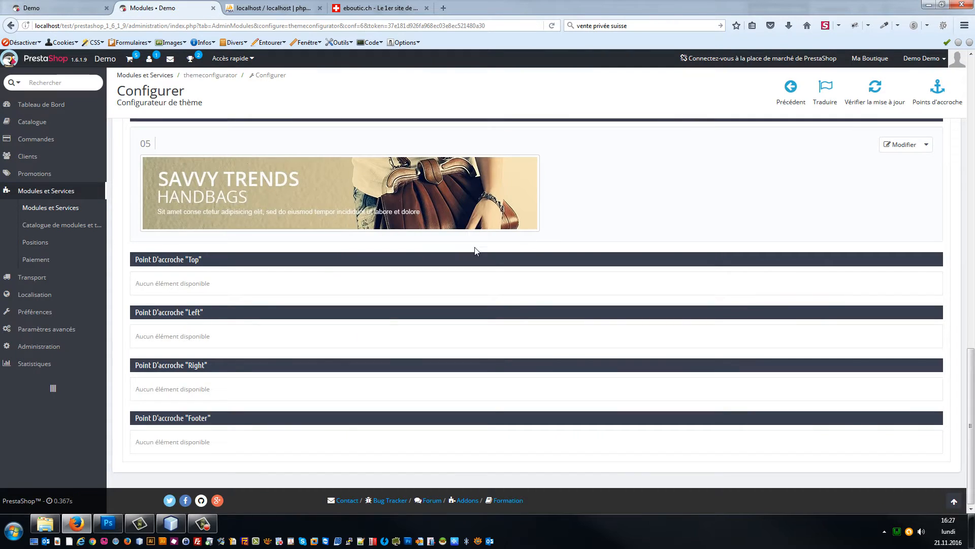
{"action": "scroll", "coordinate": [474, 245], "scroll_direction": "up", "scroll_amount": 3}
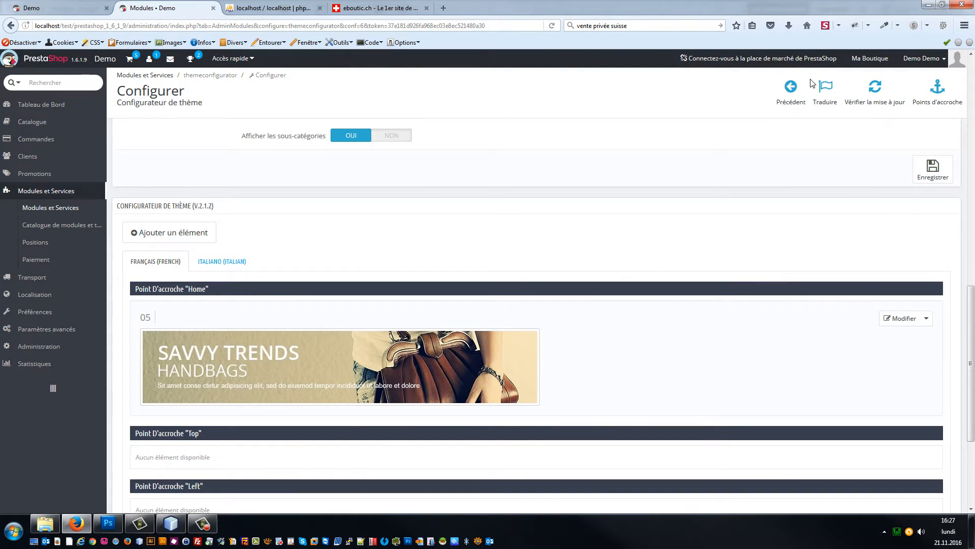
{"action": "left_click", "coordinate": [169, 232]}
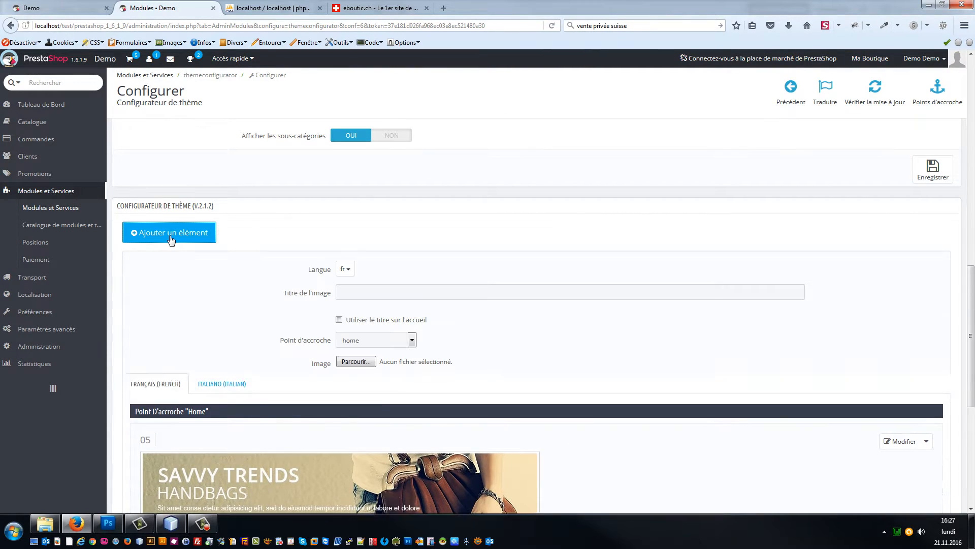
{"action": "scroll", "coordinate": [359, 321], "scroll_direction": "down", "scroll_amount": 2}
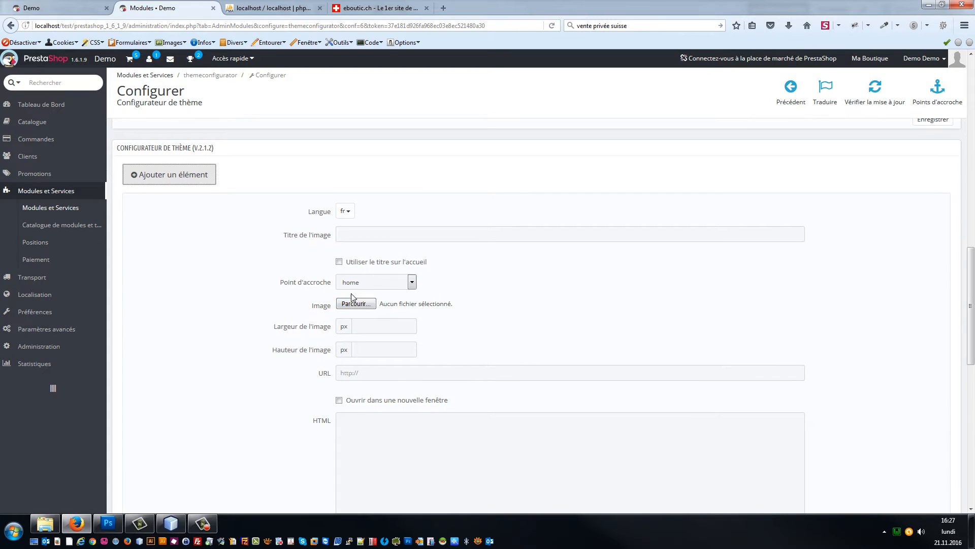
{"action": "scroll", "coordinate": [356, 289], "scroll_direction": "down", "scroll_amount": 8}
{"action": "scroll", "coordinate": [344, 277], "scroll_direction": "up", "scroll_amount": 2}
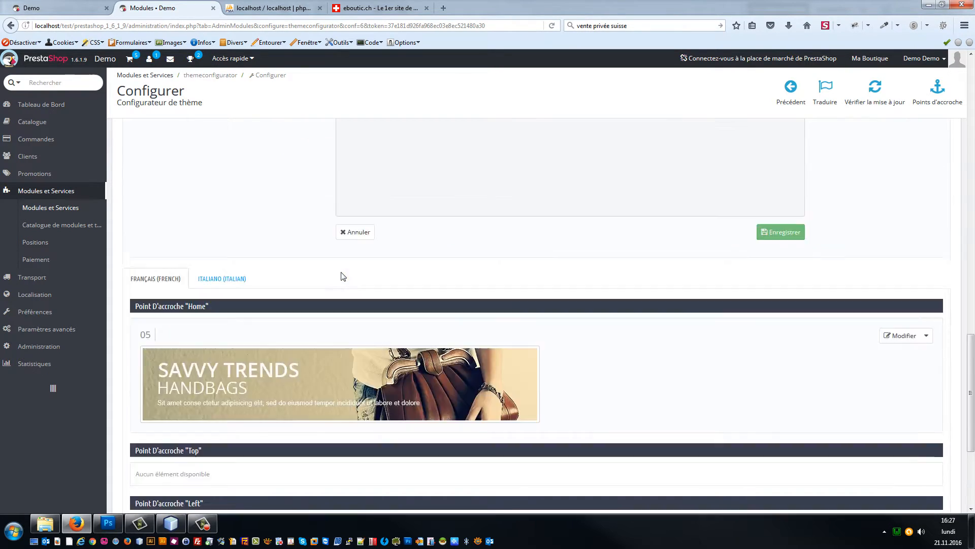
{"action": "scroll", "coordinate": [344, 276], "scroll_direction": "up", "scroll_amount": 6}
Step: Choose banner1.jpg from E:\Tutos\prestashop\tuto28 as the slide image
{"action": "left_click", "coordinate": [358, 304]}
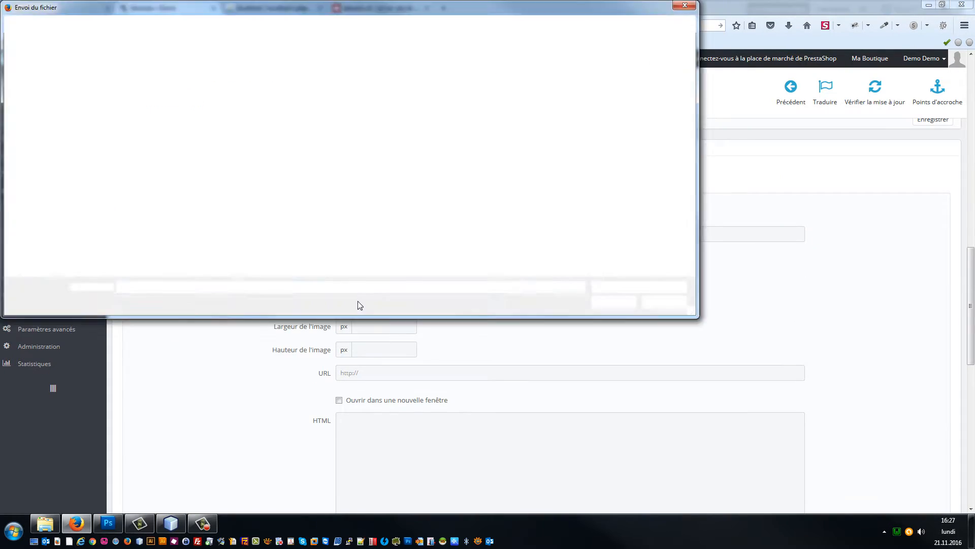
{"action": "left_click", "coordinate": [269, 27]}
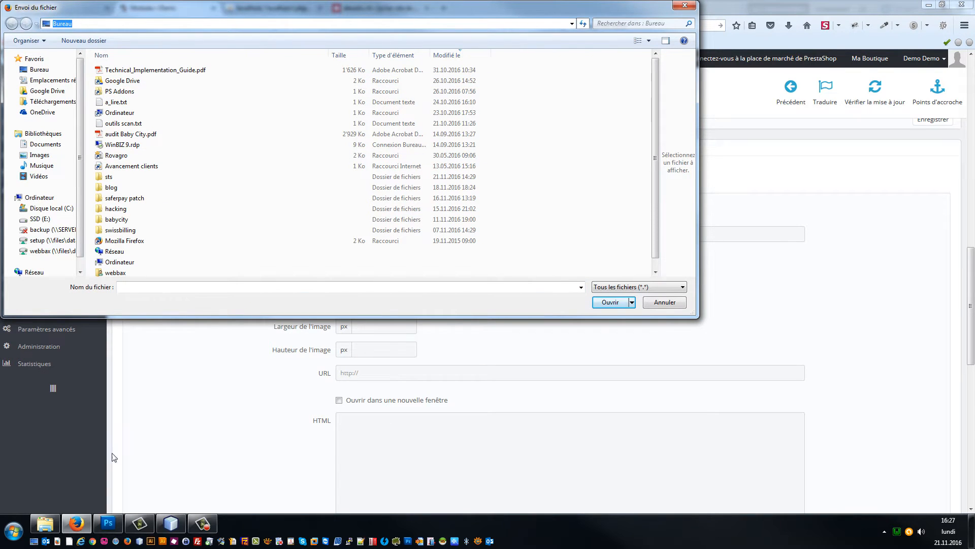
{"action": "left_click", "coordinate": [45, 523]}
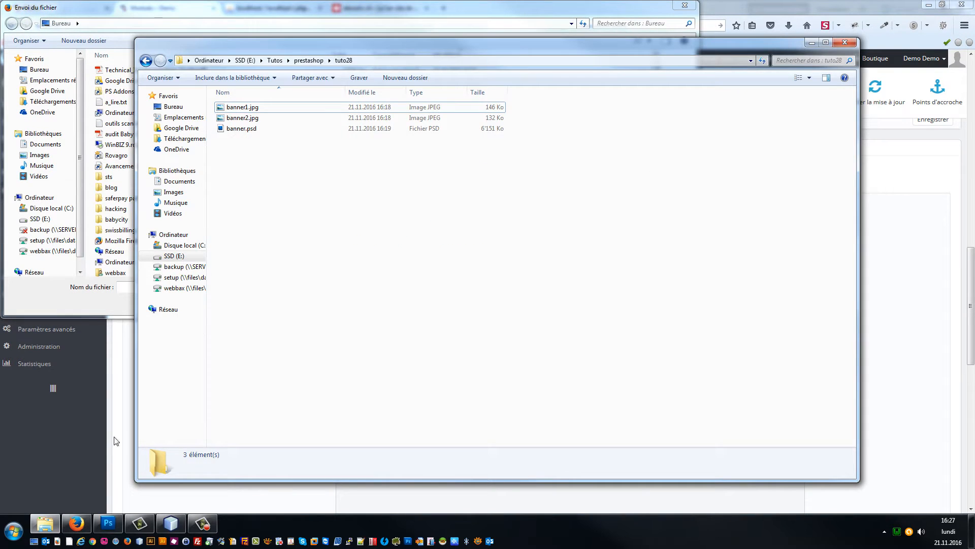
{"action": "left_click", "coordinate": [377, 62]}
{"action": "key", "text": "ctrl+c"}
{"action": "left_click", "coordinate": [263, 27]}
{"action": "key", "text": "ctrl+v"}
{"action": "key", "text": "Return"}
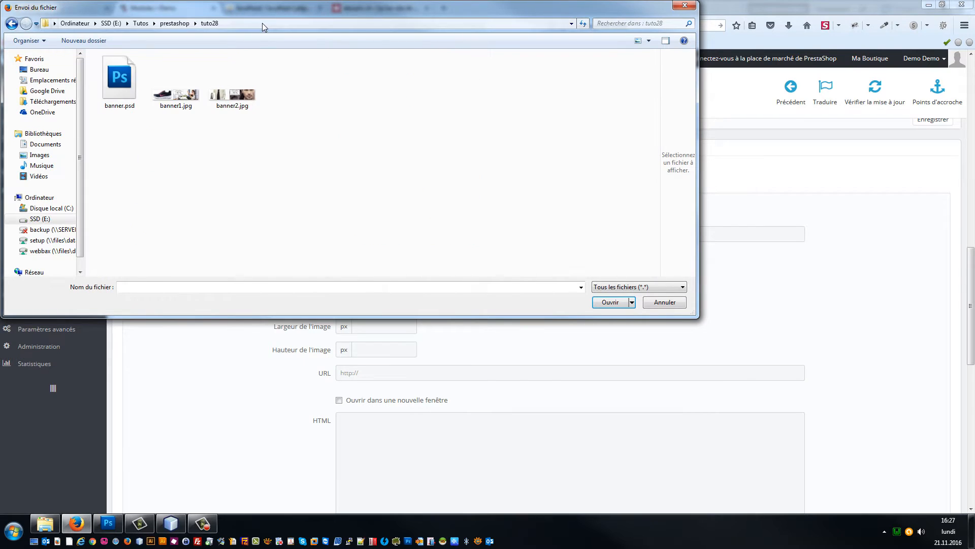
{"action": "double_click", "coordinate": [175, 85]}
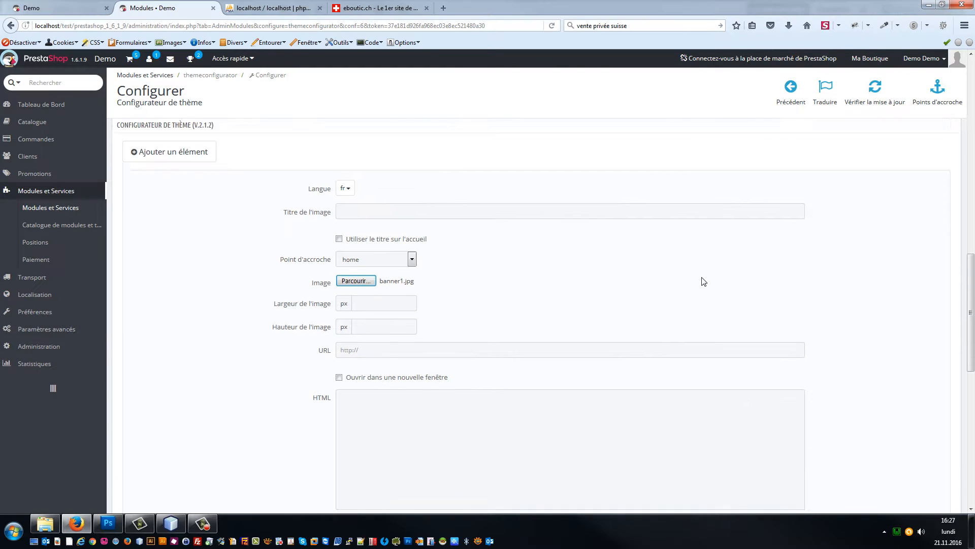
Step: Save the banner1.jpg slide so it appears as Home item 06
{"action": "scroll", "coordinate": [727, 304], "scroll_direction": "down", "scroll_amount": 8}
{"action": "scroll", "coordinate": [772, 248], "scroll_direction": "up", "scroll_amount": 3}
{"action": "left_click", "coordinate": [780, 258]}
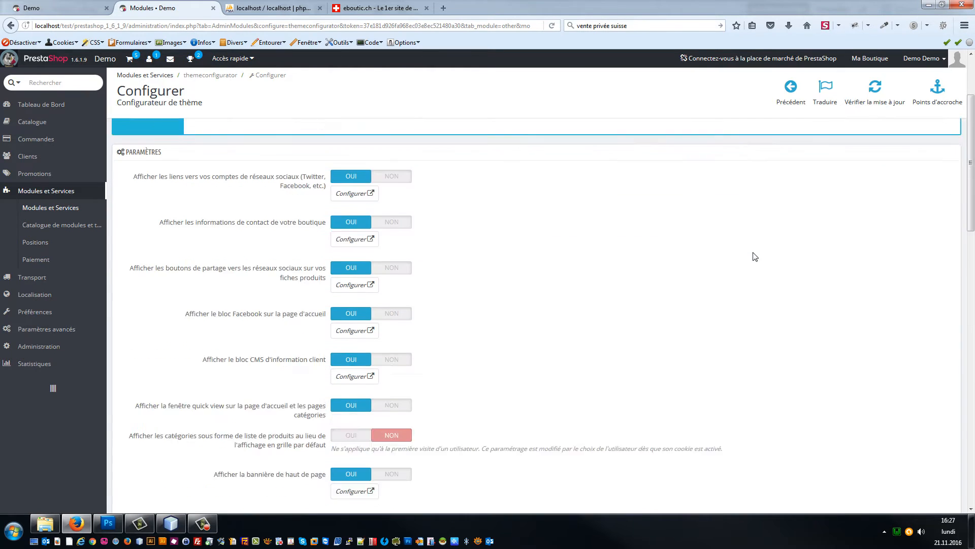
{"action": "scroll", "coordinate": [747, 260], "scroll_direction": "down", "scroll_amount": 12}
{"action": "scroll", "coordinate": [743, 264], "scroll_direction": "up", "scroll_amount": 1}
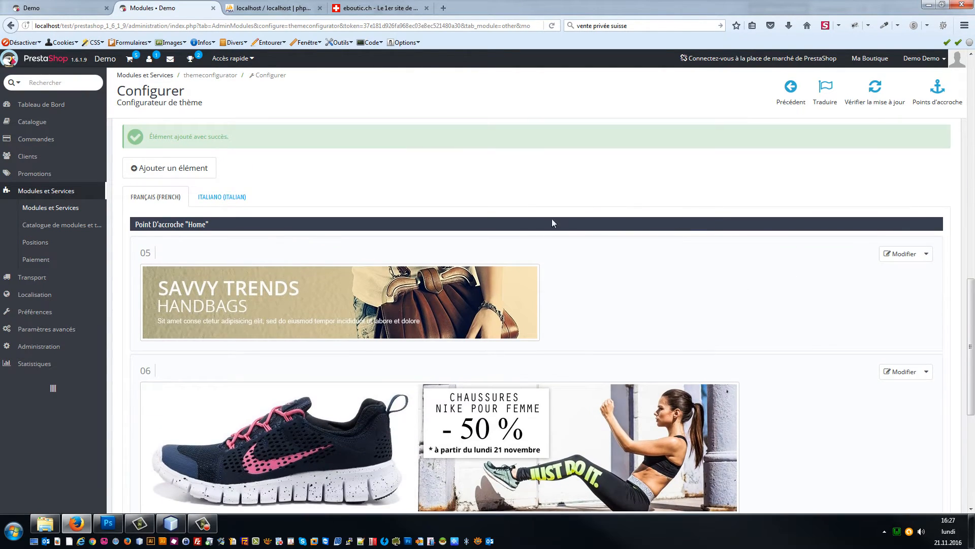
{"action": "scroll", "coordinate": [508, 243], "scroll_direction": "up", "scroll_amount": 3}
Step: Create another Home element with banner2.jpg as its image and save it
{"action": "left_click", "coordinate": [158, 354]}
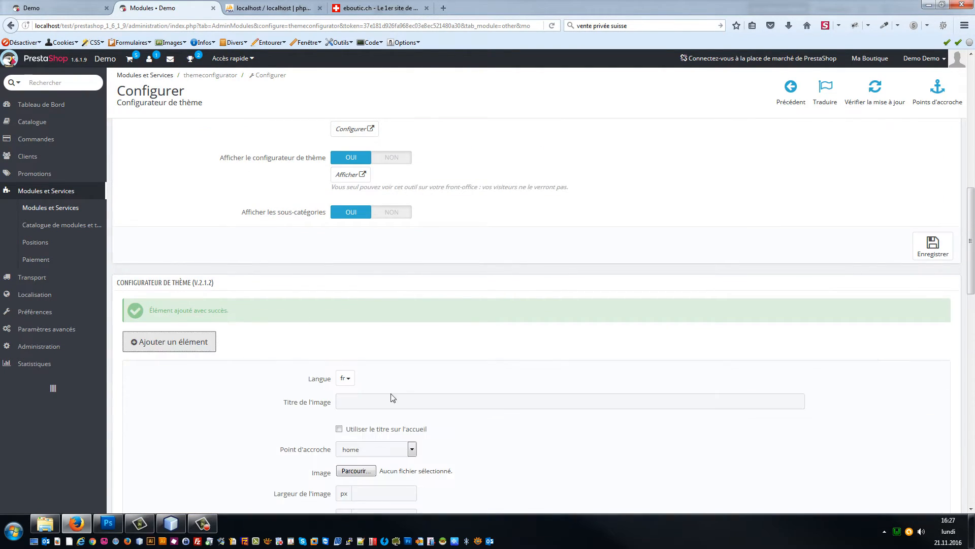
{"action": "scroll", "coordinate": [391, 394], "scroll_direction": "down", "scroll_amount": 4}
{"action": "left_click", "coordinate": [378, 175]}
{"action": "key", "text": "ctrl+v"}
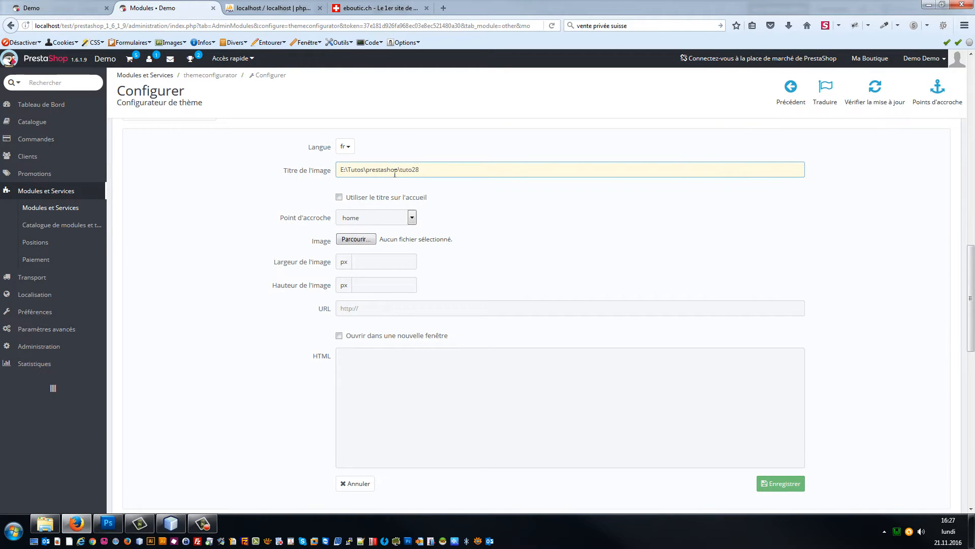
{"action": "key", "text": "ctrl+a"}
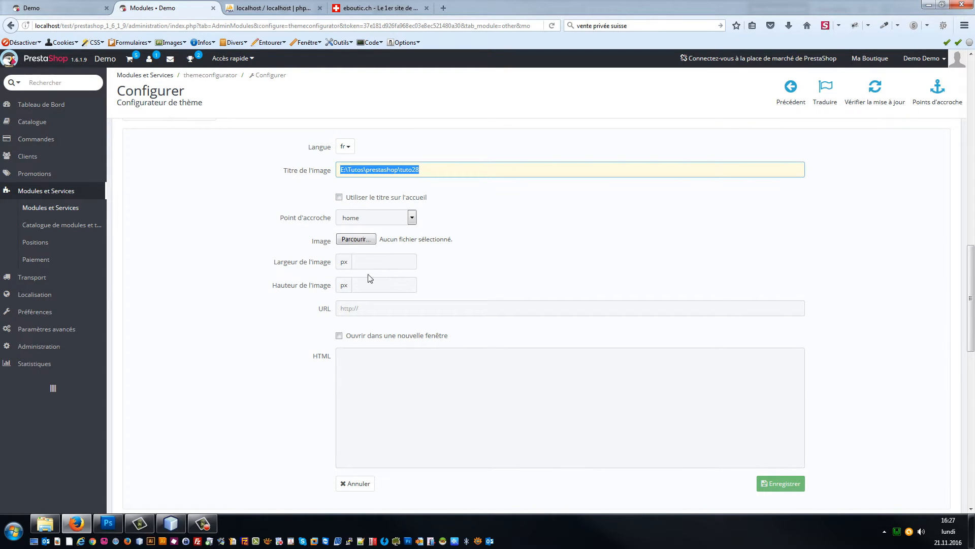
{"action": "left_click", "coordinate": [355, 240]}
{"action": "double_click", "coordinate": [236, 105]}
{"action": "scroll", "coordinate": [666, 312], "scroll_direction": "down", "scroll_amount": 1}
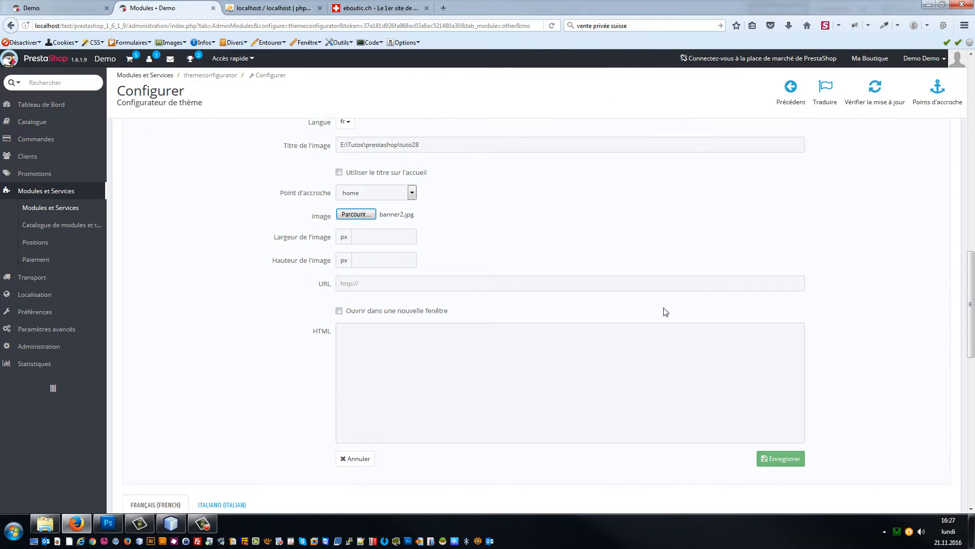
{"action": "scroll", "coordinate": [666, 312], "scroll_direction": "down", "scroll_amount": 5}
{"action": "left_click", "coordinate": [781, 316]}
Step: Delete Savvy Trends slide 05 and check the shop shows the Nike -50 % and jacket -30 % banners
{"action": "scroll", "coordinate": [719, 300], "scroll_direction": "down", "scroll_amount": 10}
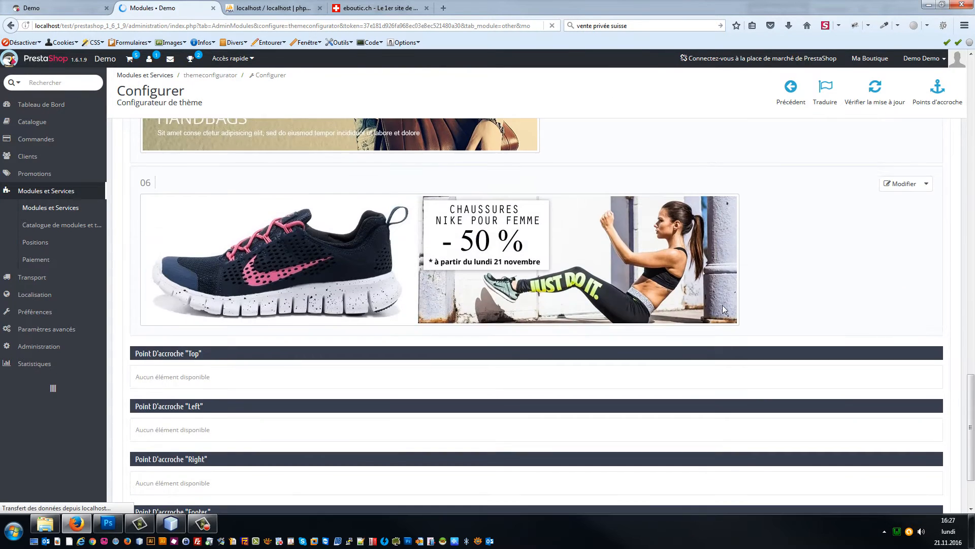
{"action": "scroll", "coordinate": [706, 330], "scroll_direction": "down", "scroll_amount": 15}
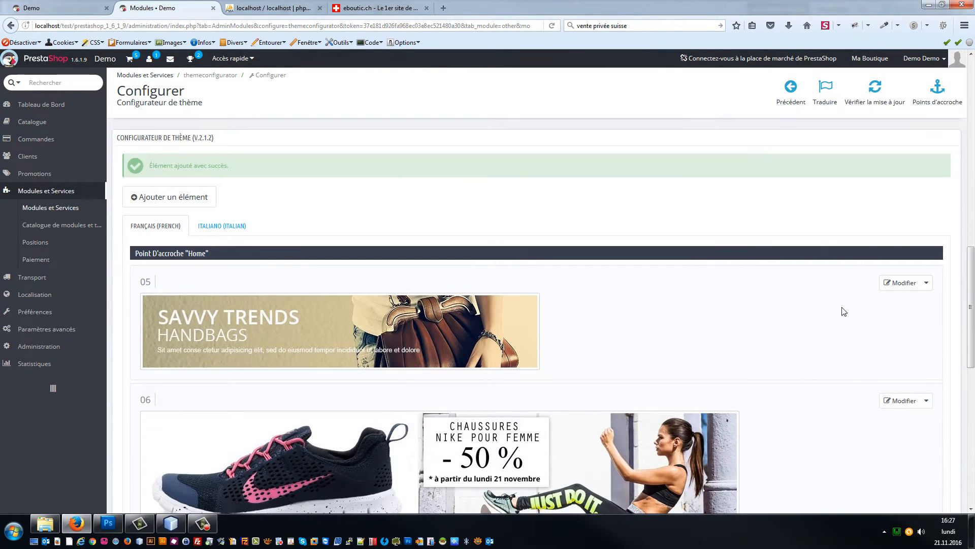
{"action": "left_click", "coordinate": [926, 282]}
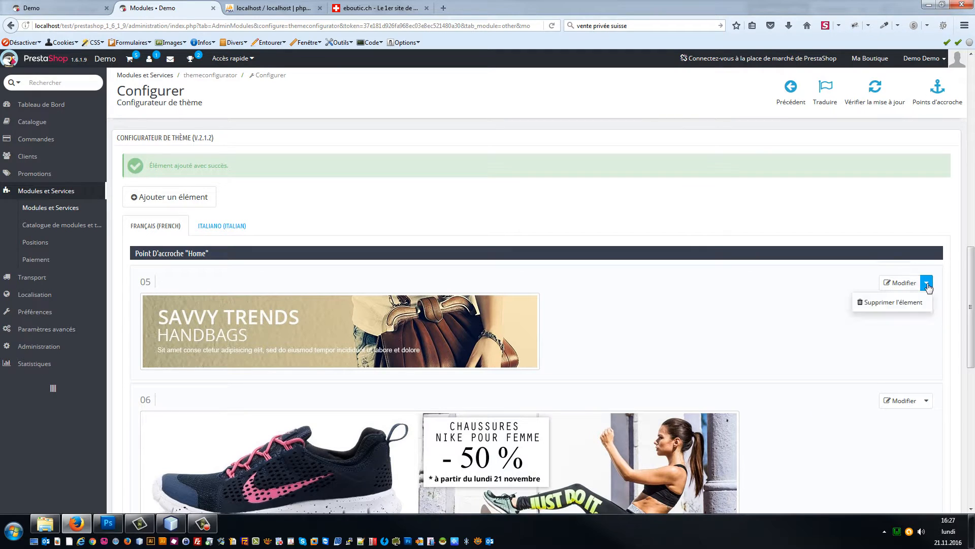
{"action": "left_click", "coordinate": [903, 303]}
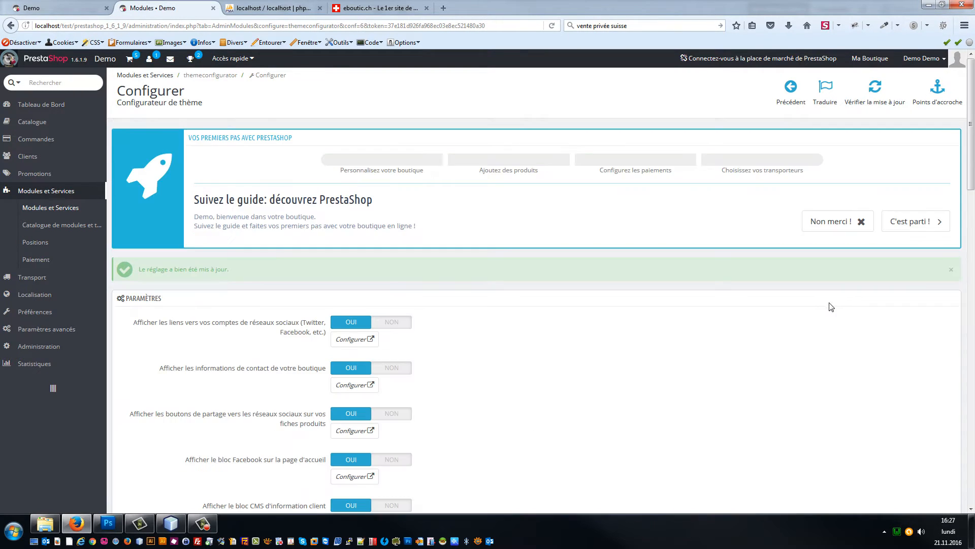
{"action": "scroll", "coordinate": [828, 304], "scroll_direction": "down", "scroll_amount": 15}
{"action": "left_click", "coordinate": [87, 5]}
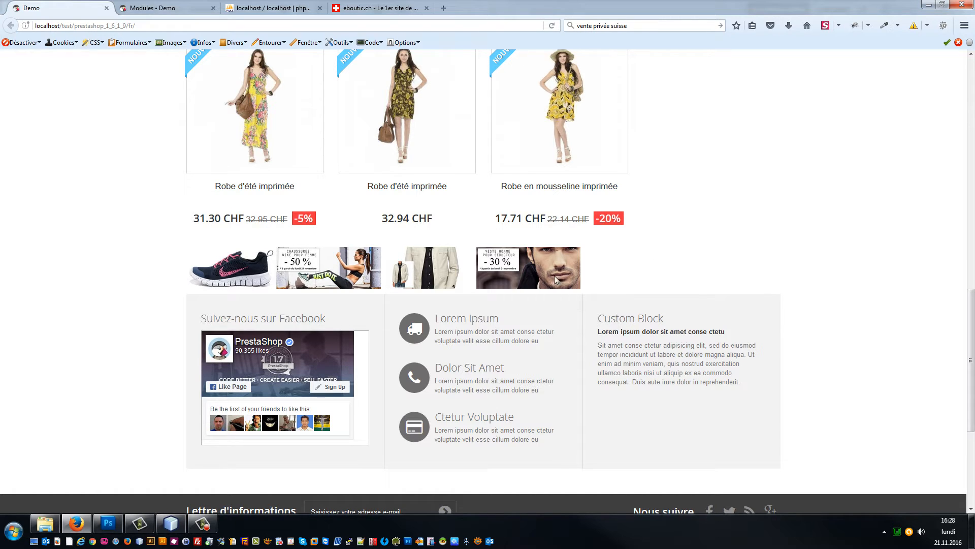
{"action": "left_click", "coordinate": [171, 526]}
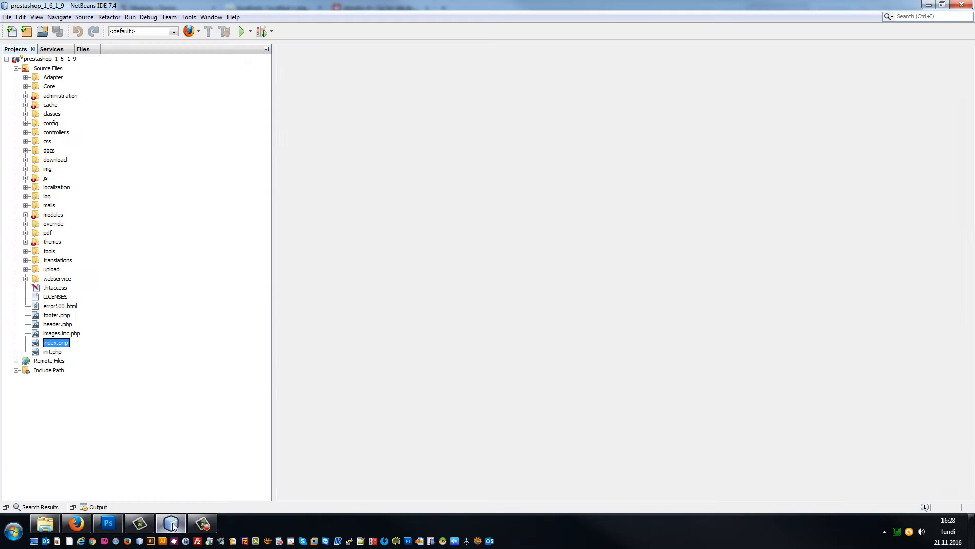
Step: Expand modules > themeconfigurator > views > templates > hook in the Projects tree and open hook.tpl
{"action": "left_click", "coordinate": [26, 214]}
{"action": "scroll", "coordinate": [71, 211], "scroll_direction": "down", "scroll_amount": 2}
{"action": "scroll", "coordinate": [56, 228], "scroll_direction": "down", "scroll_amount": 11}
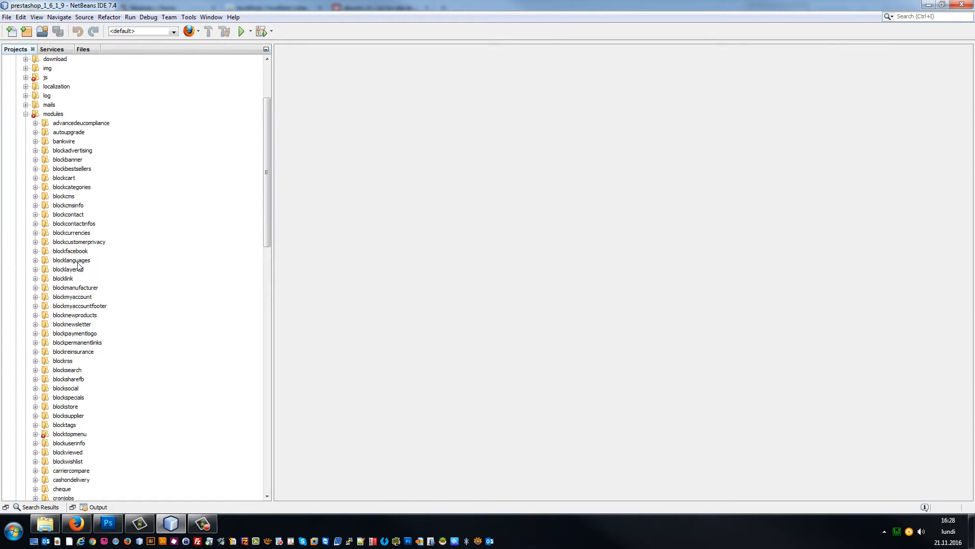
{"action": "scroll", "coordinate": [91, 295], "scroll_direction": "down", "scroll_amount": 2}
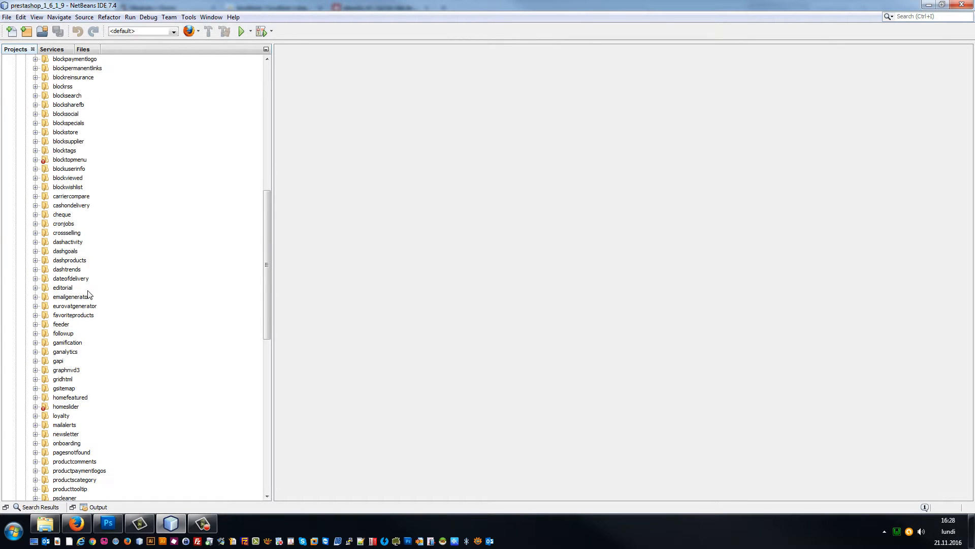
{"action": "scroll", "coordinate": [113, 338], "scroll_direction": "down", "scroll_amount": 9}
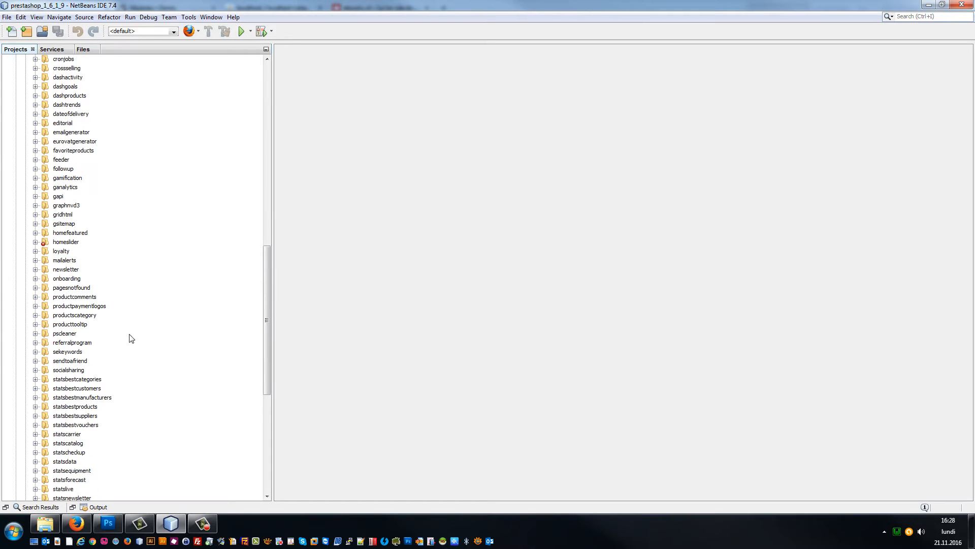
{"action": "scroll", "coordinate": [137, 343], "scroll_direction": "down", "scroll_amount": 2}
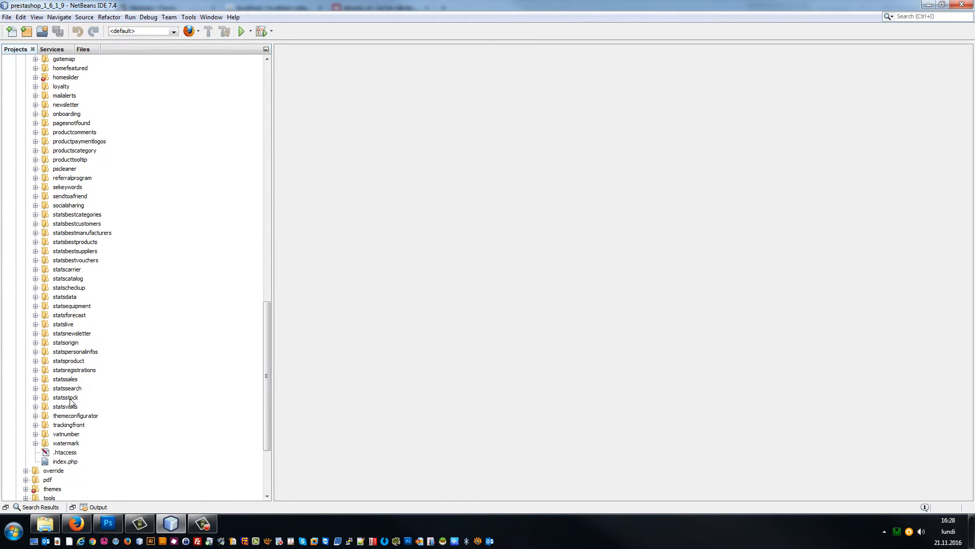
{"action": "double_click", "coordinate": [77, 415]}
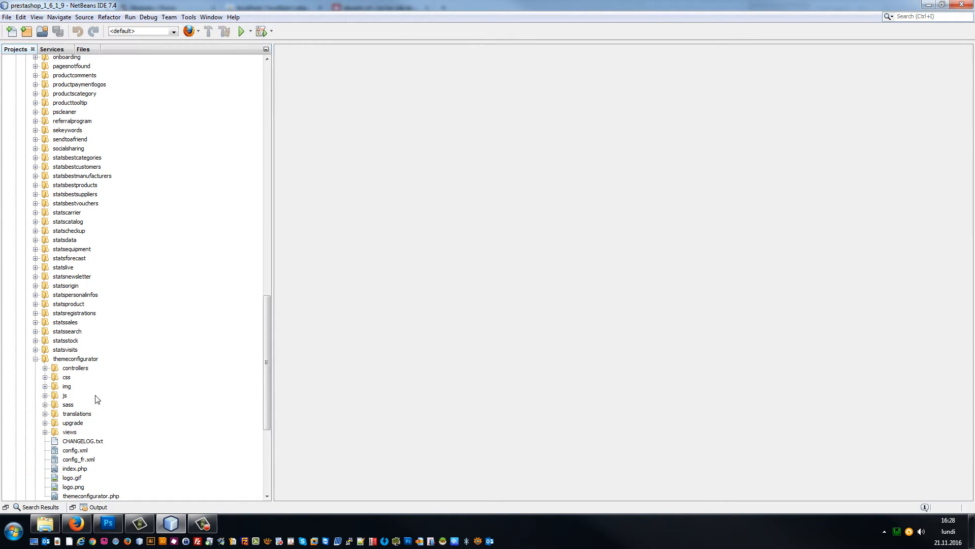
{"action": "left_click", "coordinate": [45, 432]}
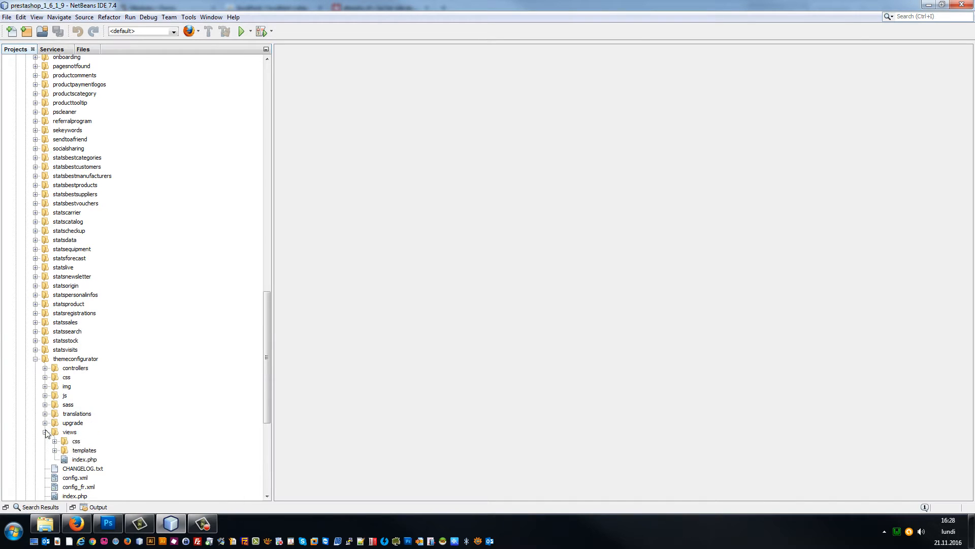
{"action": "left_click", "coordinate": [55, 450]}
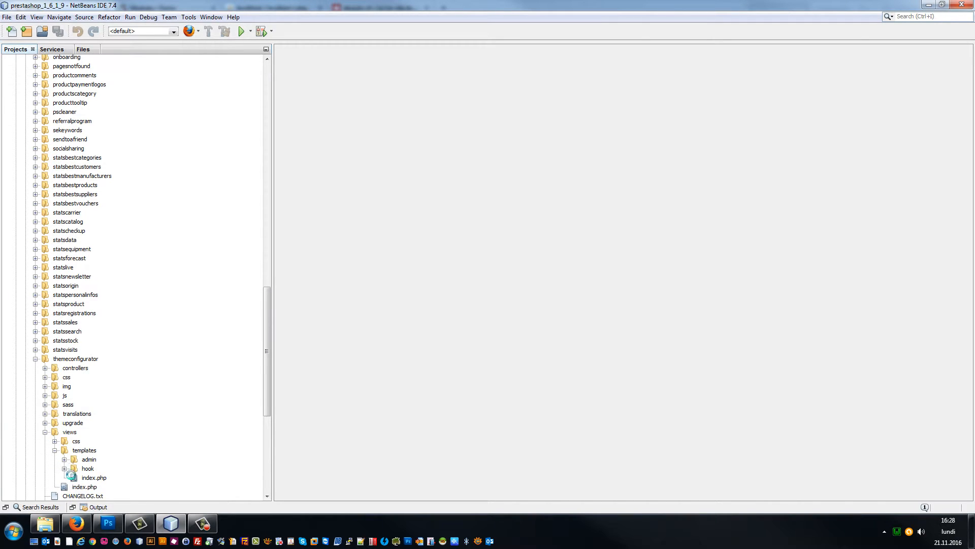
{"action": "double_click", "coordinate": [102, 453]}
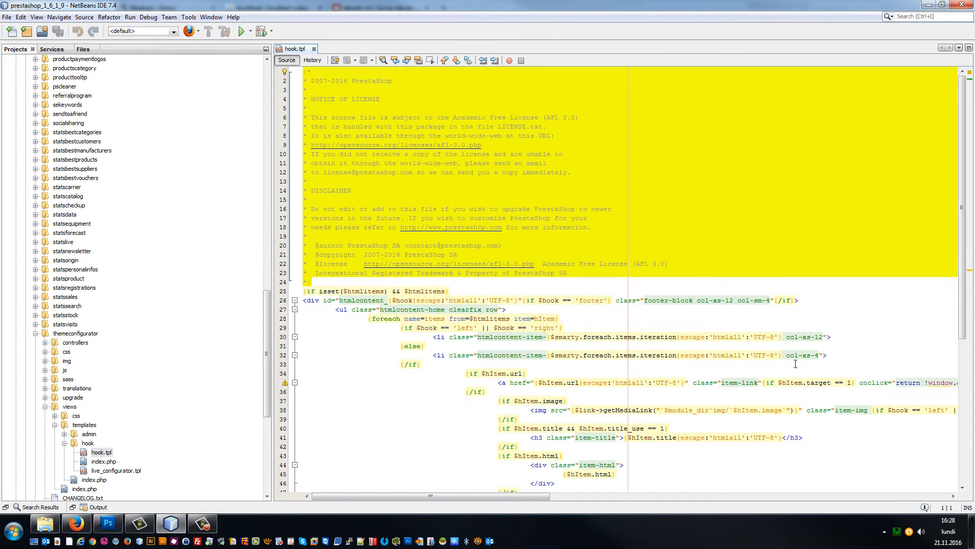
Step: Change the banner item class on line 32 from col-xs-4 to col-xs-12 and save hook.tpl
{"action": "scroll", "coordinate": [796, 363], "scroll_direction": "down", "scroll_amount": 1}
{"action": "left_click", "coordinate": [843, 329]}
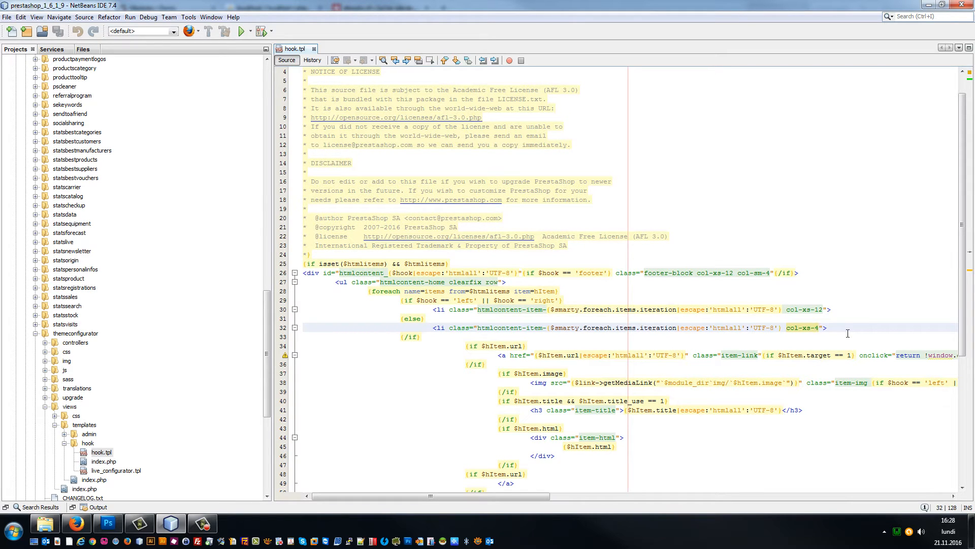
{"action": "key", "text": "BackSpace"}
{"action": "type", "text": "12"}
{"action": "key", "text": "ctrl+s"}
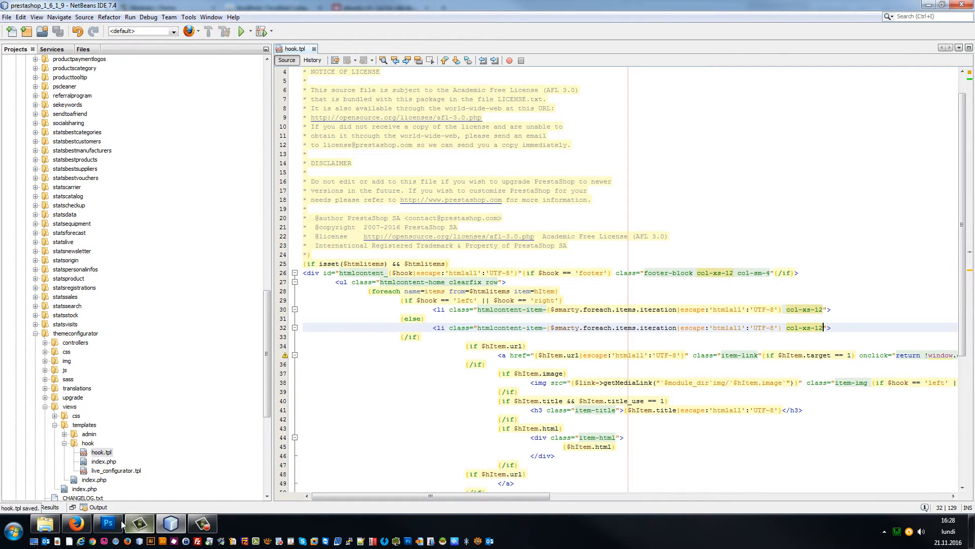
Step: Reload the shop to check the wider banners, then return to line 32 of hook.tpl
{"action": "left_click", "coordinate": [76, 523]}
{"action": "key", "text": "F5"}
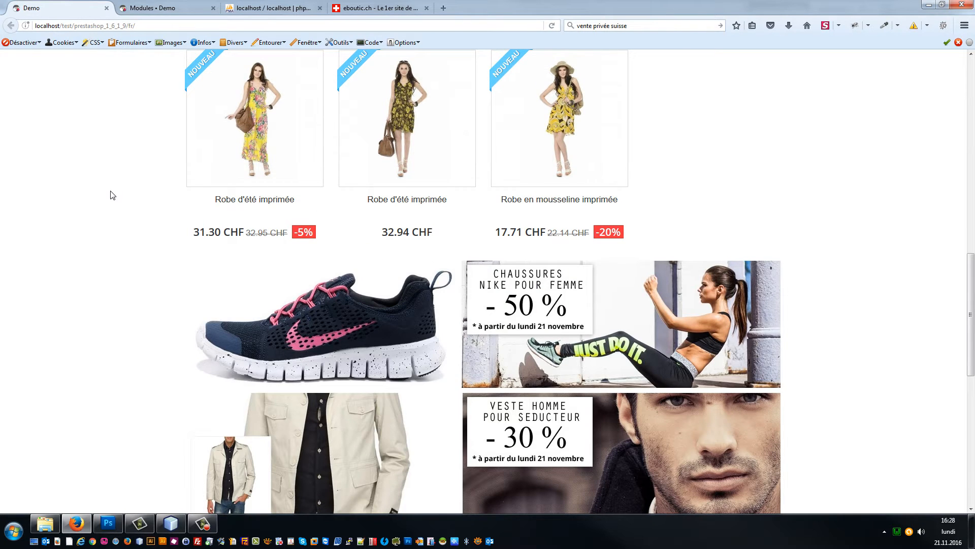
{"action": "left_click", "coordinate": [171, 523]}
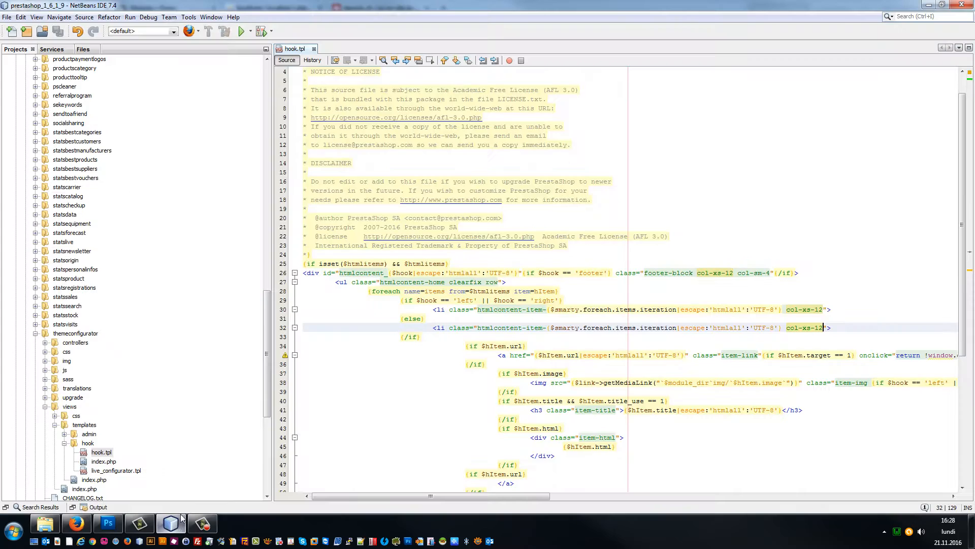
{"action": "scroll", "coordinate": [130, 379], "scroll_direction": "down", "scroll_amount": 1}
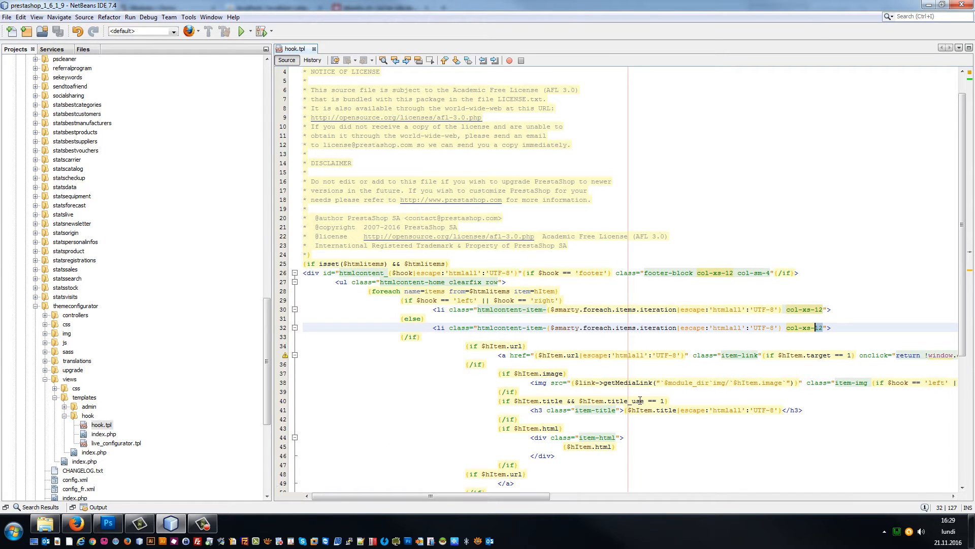
{"action": "left_click", "coordinate": [685, 329]}
Step: Refresh the storefront and review the full-width Nike -50 % and jacket -30 % banners
{"action": "left_click", "coordinate": [76, 523]}
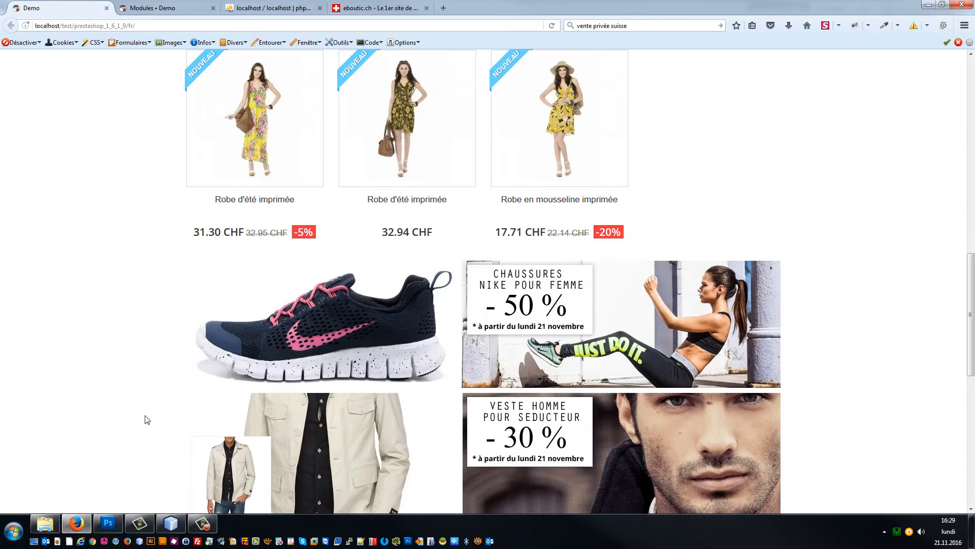
{"action": "key", "text": "F5"}
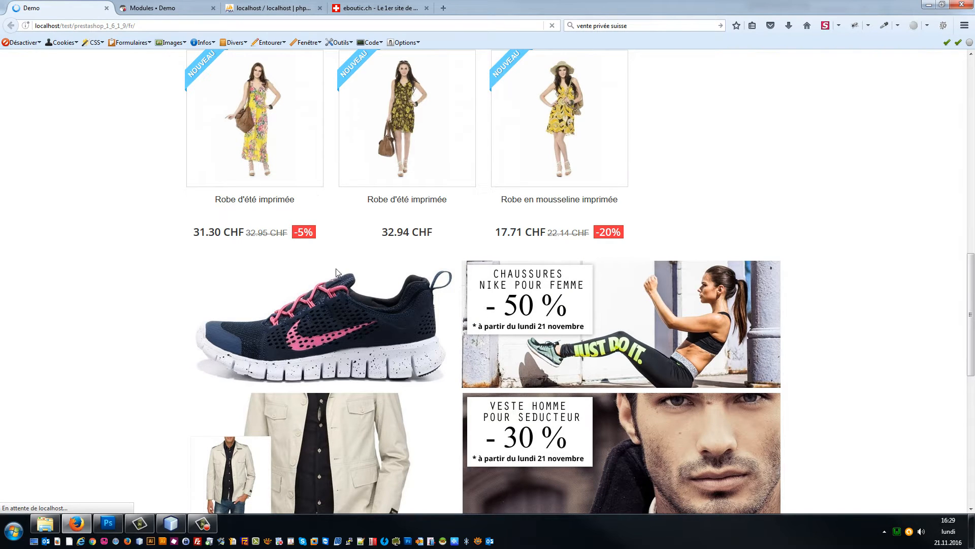
{"action": "scroll", "coordinate": [573, 396], "scroll_direction": "down", "scroll_amount": 1}
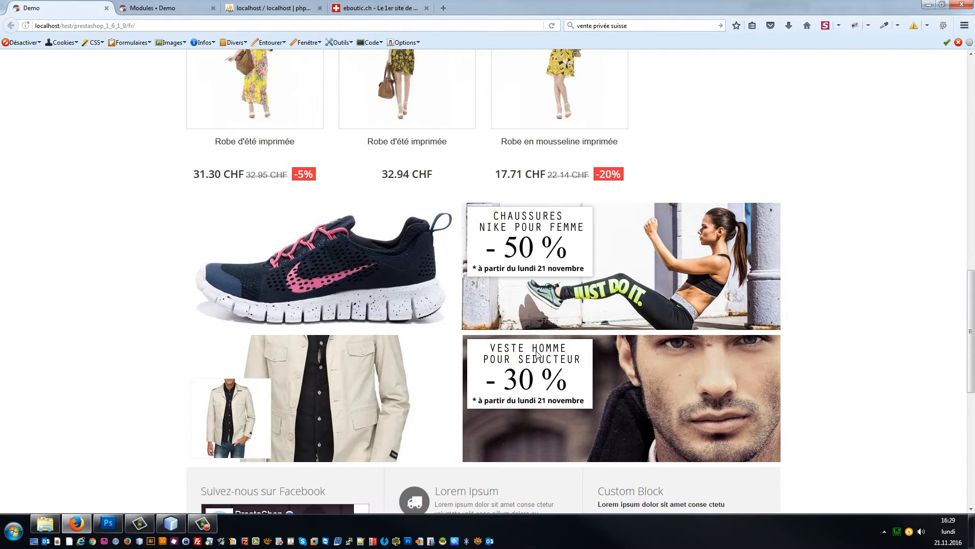
{"action": "scroll", "coordinate": [629, 282], "scroll_direction": "down", "scroll_amount": 1}
{"action": "scroll", "coordinate": [513, 246], "scroll_direction": "up", "scroll_amount": 6}
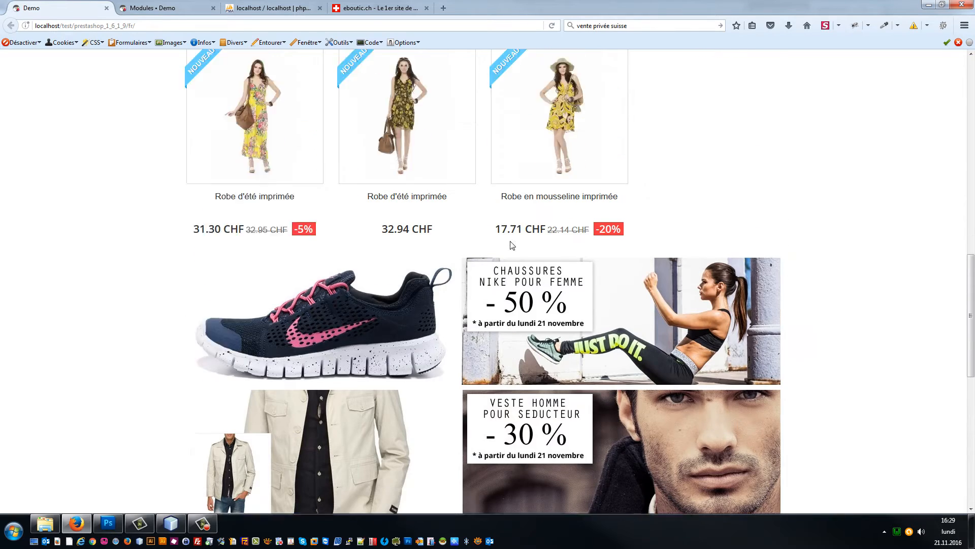
{"action": "scroll", "coordinate": [664, 261], "scroll_direction": "up", "scroll_amount": 9}
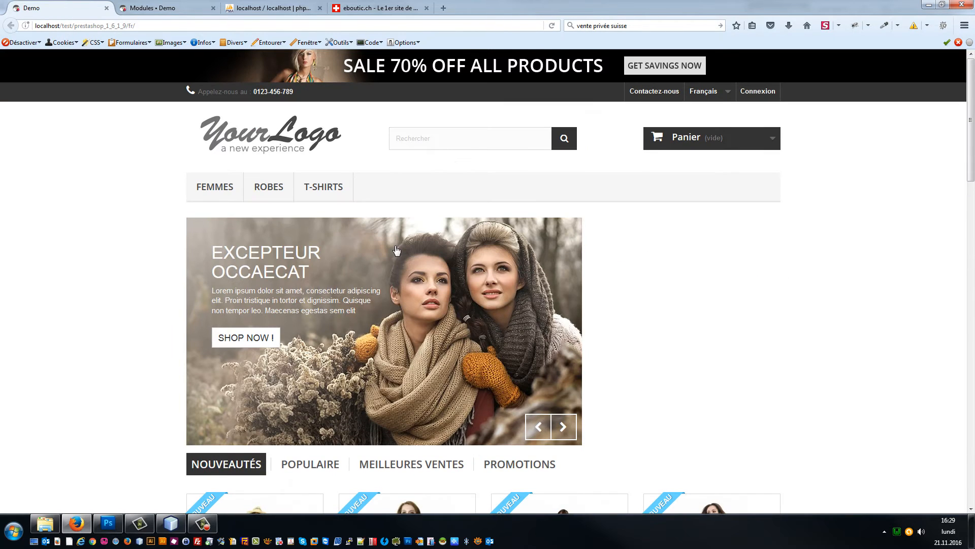
{"action": "scroll", "coordinate": [508, 229], "scroll_direction": "down", "scroll_amount": 7}
{"action": "scroll", "coordinate": [528, 244], "scroll_direction": "up", "scroll_amount": 5}
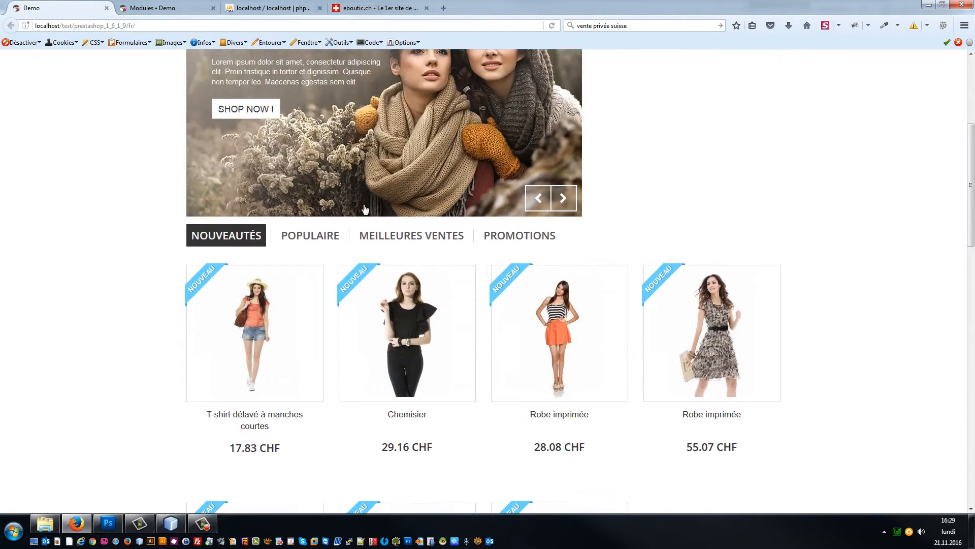
{"action": "scroll", "coordinate": [442, 227], "scroll_direction": "up", "scroll_amount": 3}
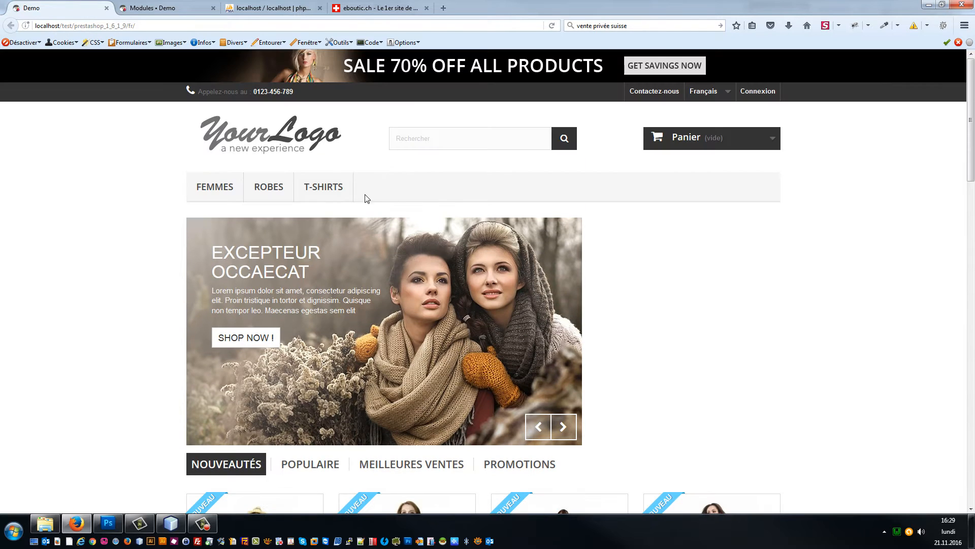
{"action": "scroll", "coordinate": [283, 185], "scroll_direction": "down", "scroll_amount": 18}
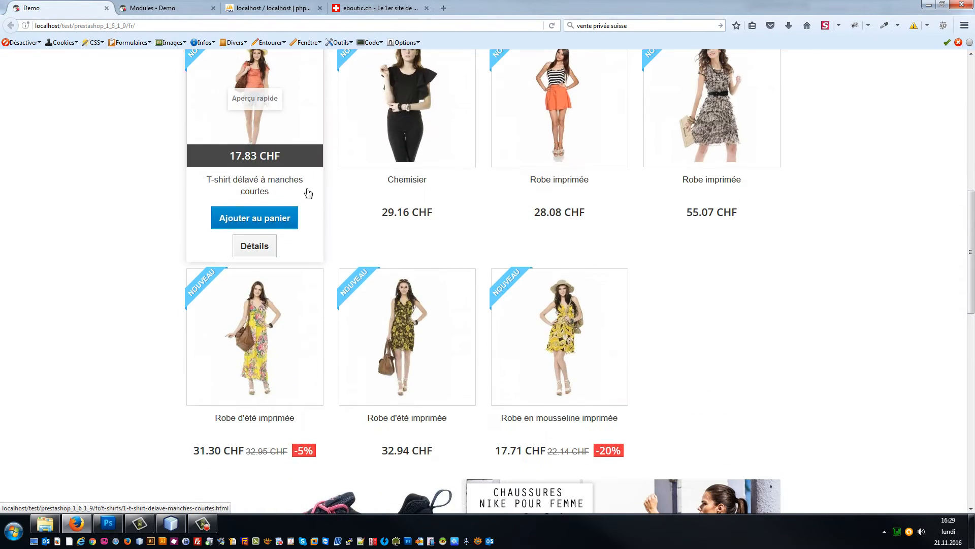
{"action": "scroll", "coordinate": [330, 205], "scroll_direction": "up", "scroll_amount": 5}
{"action": "scroll", "coordinate": [514, 230], "scroll_direction": "down", "scroll_amount": 3}
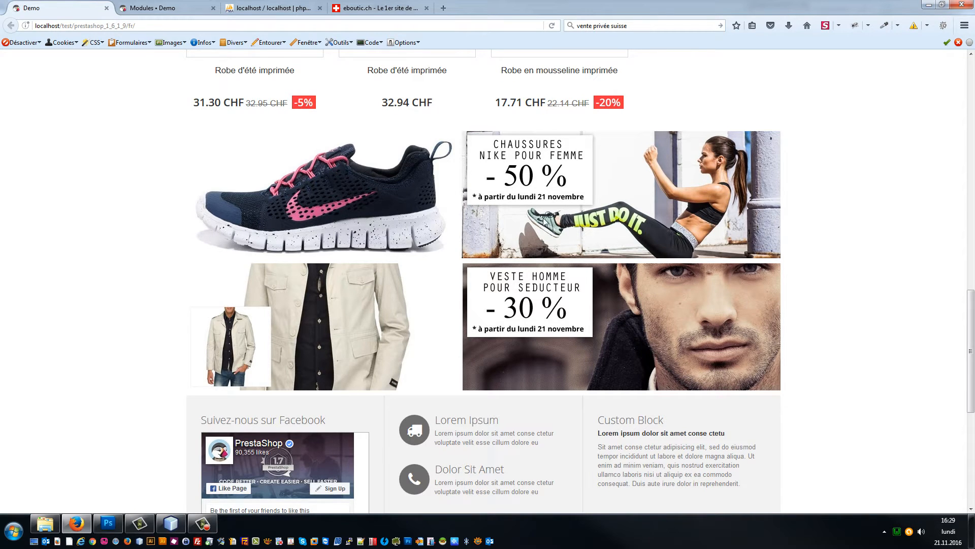
{"action": "scroll", "coordinate": [544, 219], "scroll_direction": "up", "scroll_amount": 4}
{"action": "scroll", "coordinate": [283, 225], "scroll_direction": "down", "scroll_amount": 2}
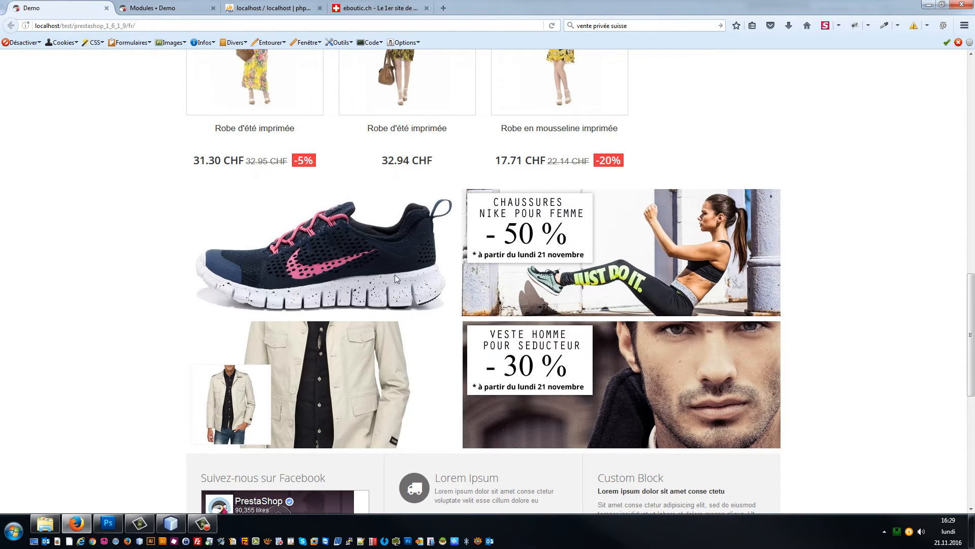
{"action": "left_click", "coordinate": [172, 8]}
Step: Open Catalogue > Catégories in a new tab and start adding a category
{"action": "mouse_move", "coordinate": [30, 121]}
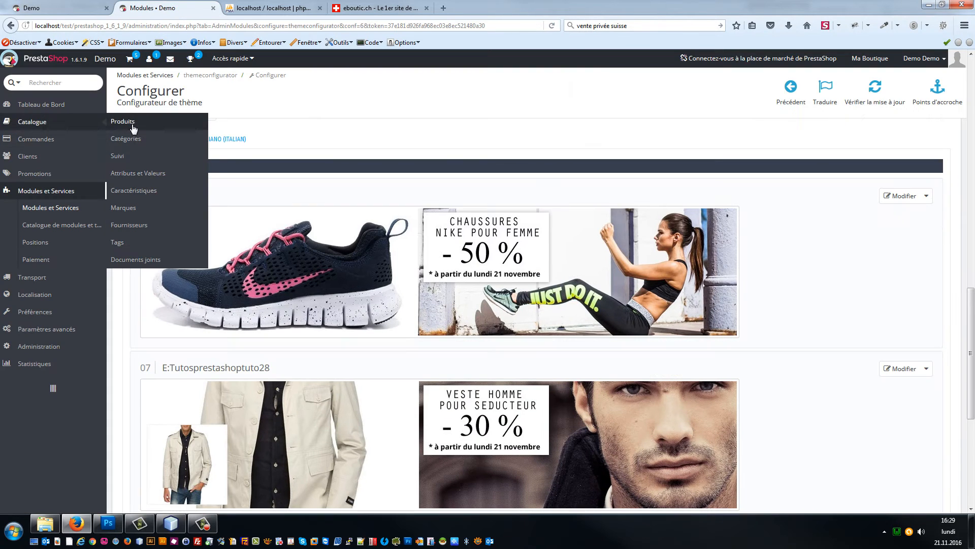
{"action": "right_click", "coordinate": [125, 140]}
{"action": "left_click", "coordinate": [145, 146]}
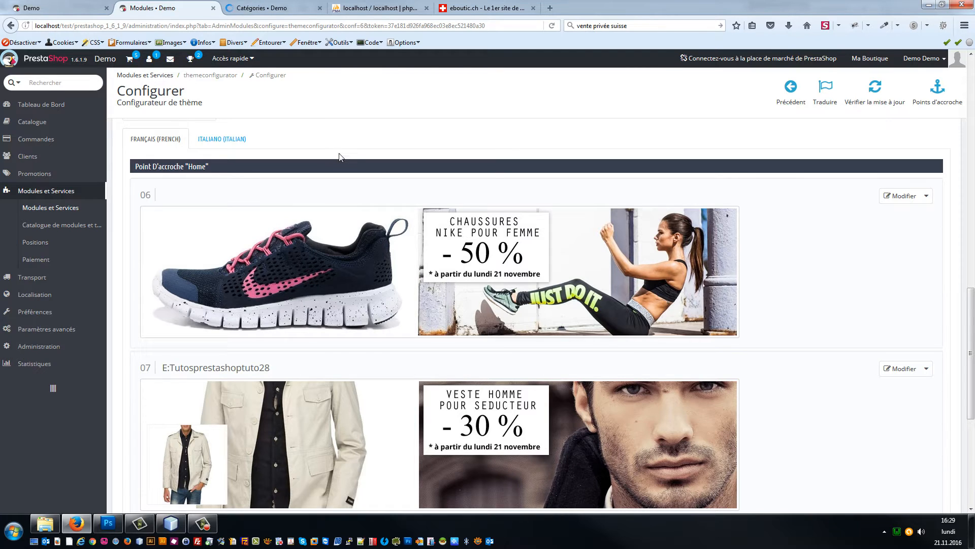
{"action": "left_click", "coordinate": [256, 8]}
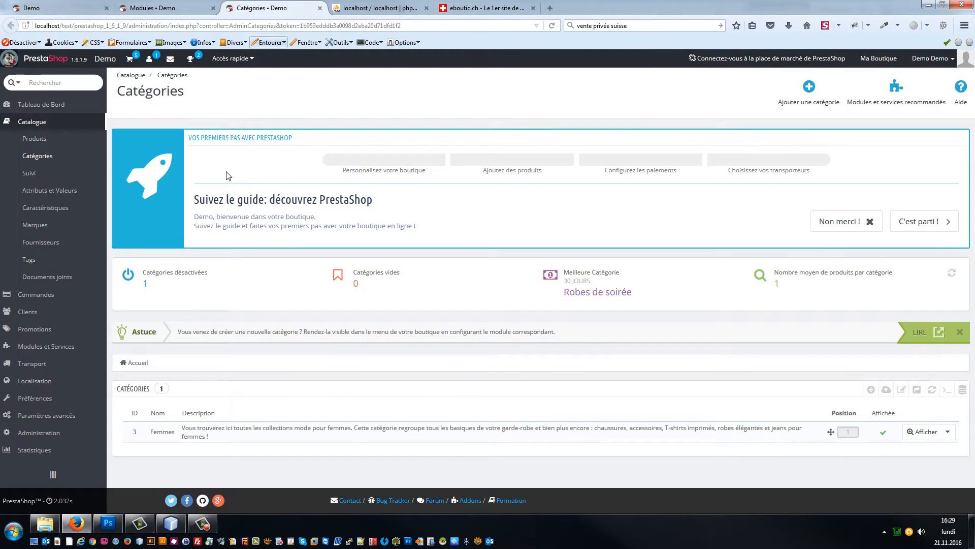
{"action": "left_click", "coordinate": [872, 388]}
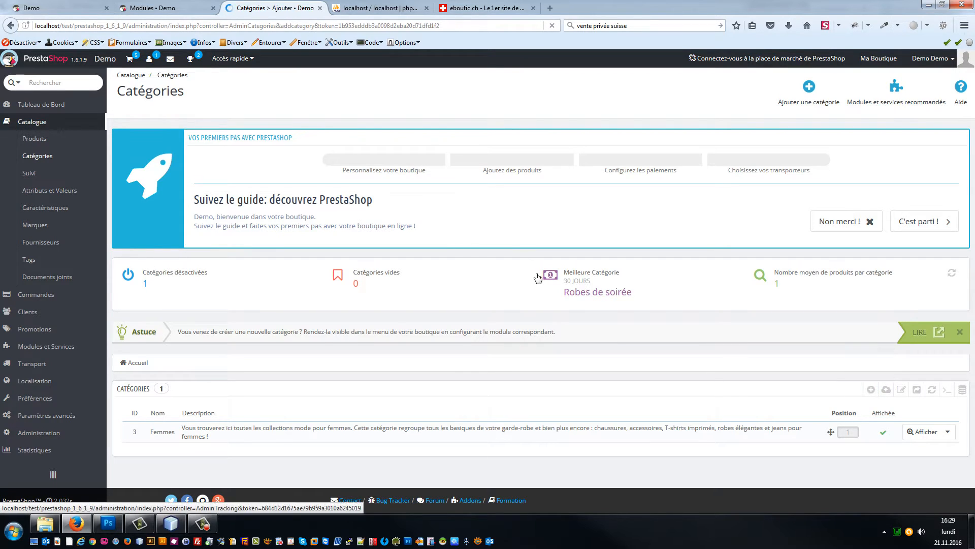
Step: Name the new category 'Chaussures femmes à 50%'
{"action": "left_click", "coordinate": [364, 289]}
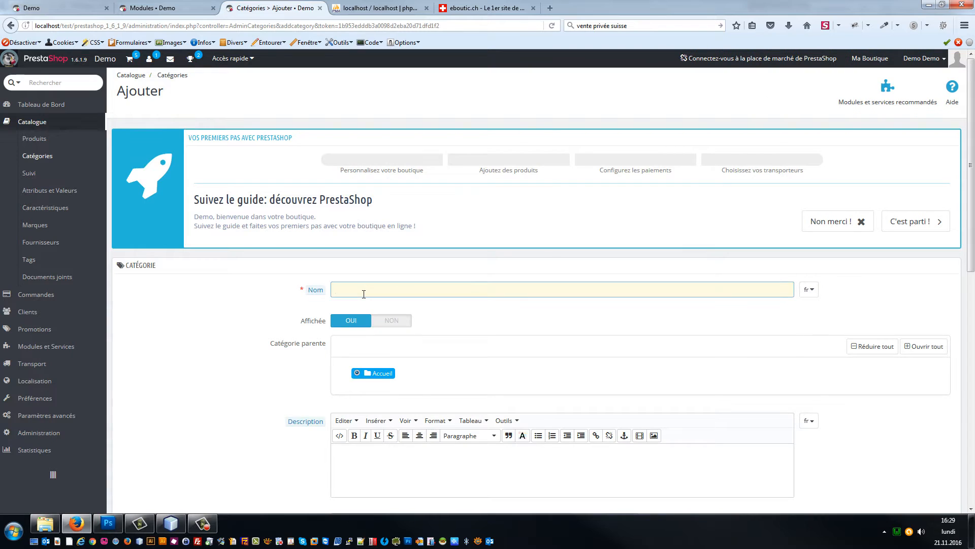
{"action": "type", "text": "Cah"}
{"action": "key", "text": "BackSpace"}
{"action": "key", "text": "BackSpace"}
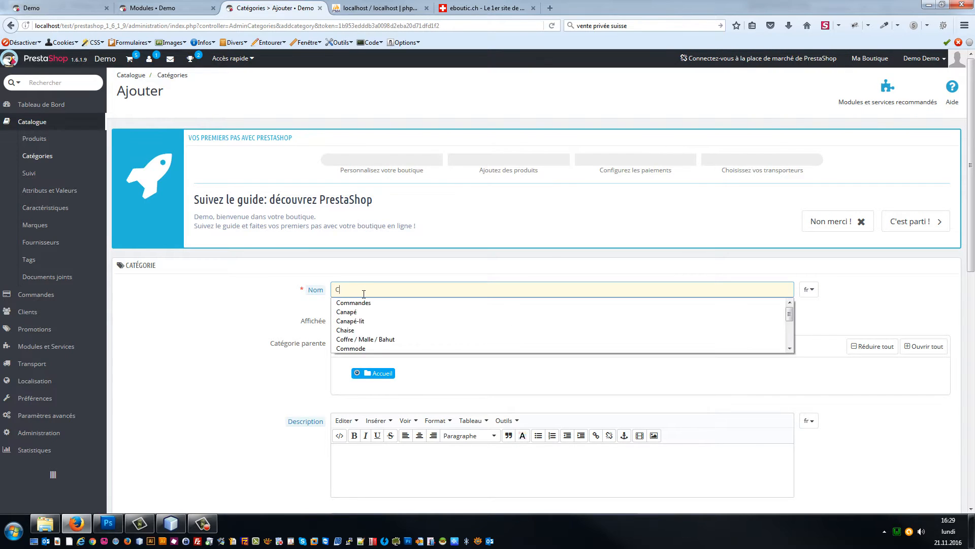
{"action": "type", "text": "haussures fe"}
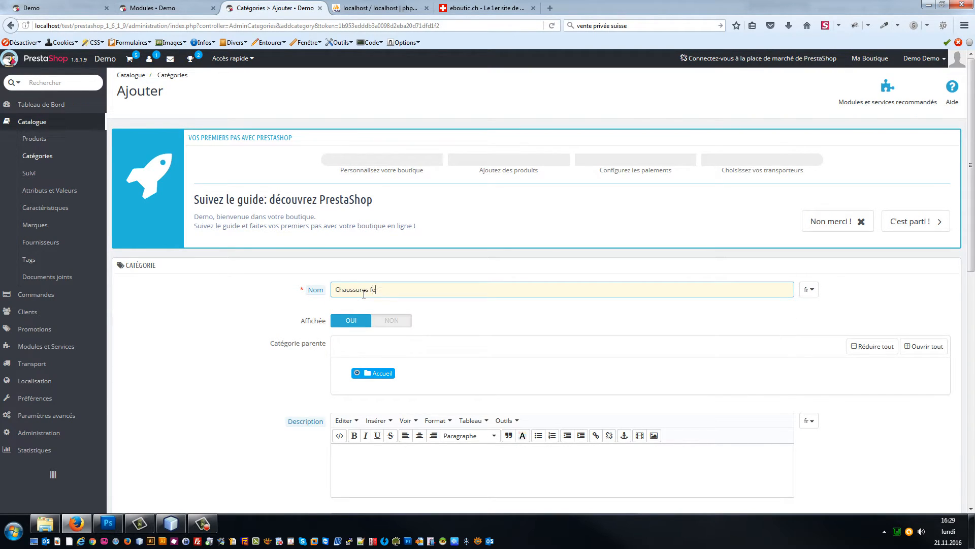
{"action": "type", "text": "mmes à 50%"}
Step: Remove Visiteur and Invité group access, leaving only Client, and save the category
{"action": "scroll", "coordinate": [624, 328], "scroll_direction": "down", "scroll_amount": 5}
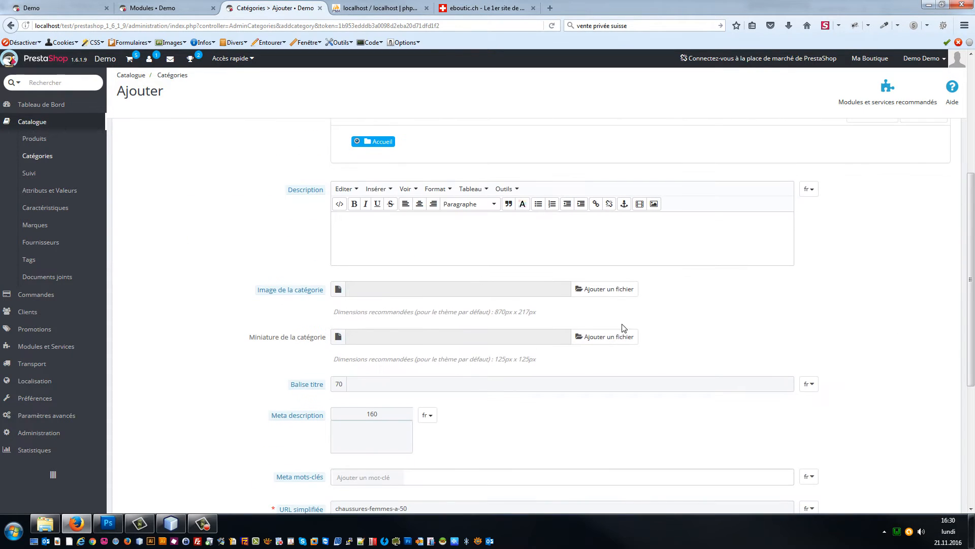
{"action": "scroll", "coordinate": [857, 294], "scroll_direction": "down", "scroll_amount": 5}
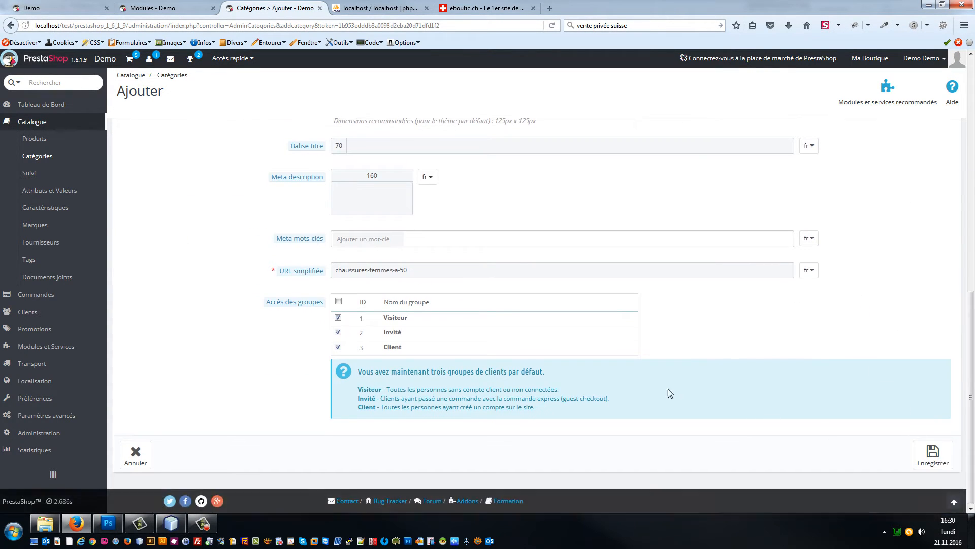
{"action": "scroll", "coordinate": [548, 366], "scroll_direction": "up", "scroll_amount": 8}
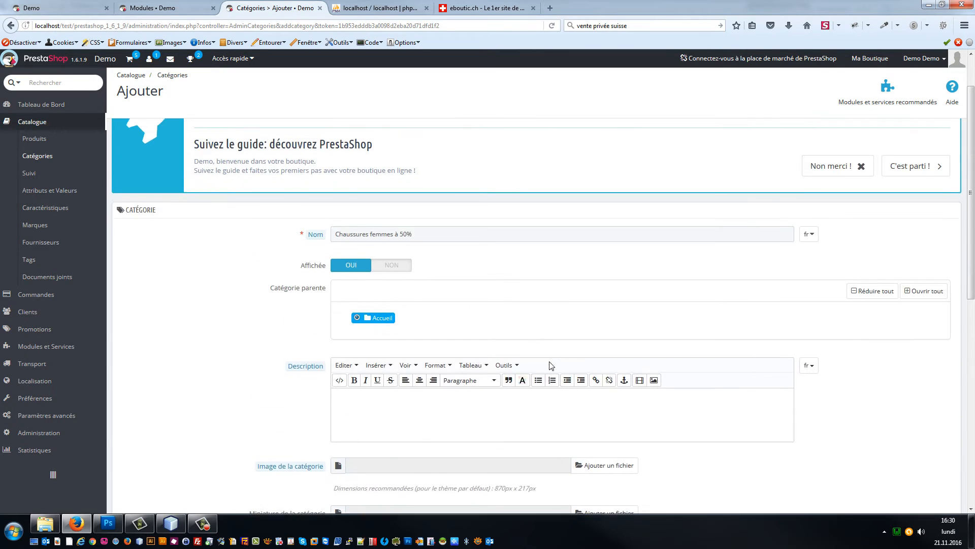
{"action": "scroll", "coordinate": [421, 381], "scroll_direction": "down", "scroll_amount": 6}
{"action": "scroll", "coordinate": [420, 381], "scroll_direction": "down", "scroll_amount": 3}
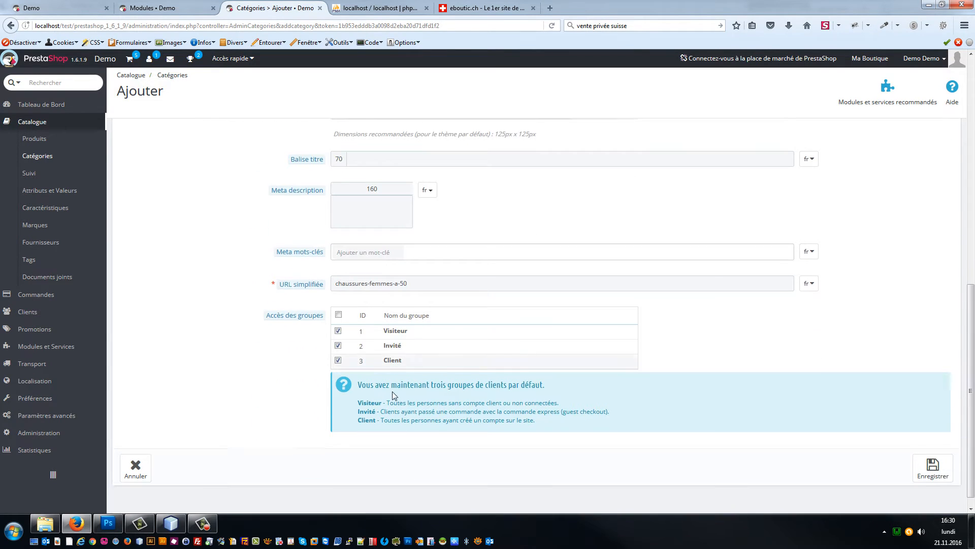
{"action": "left_click", "coordinate": [339, 325]}
{"action": "left_click", "coordinate": [338, 339]}
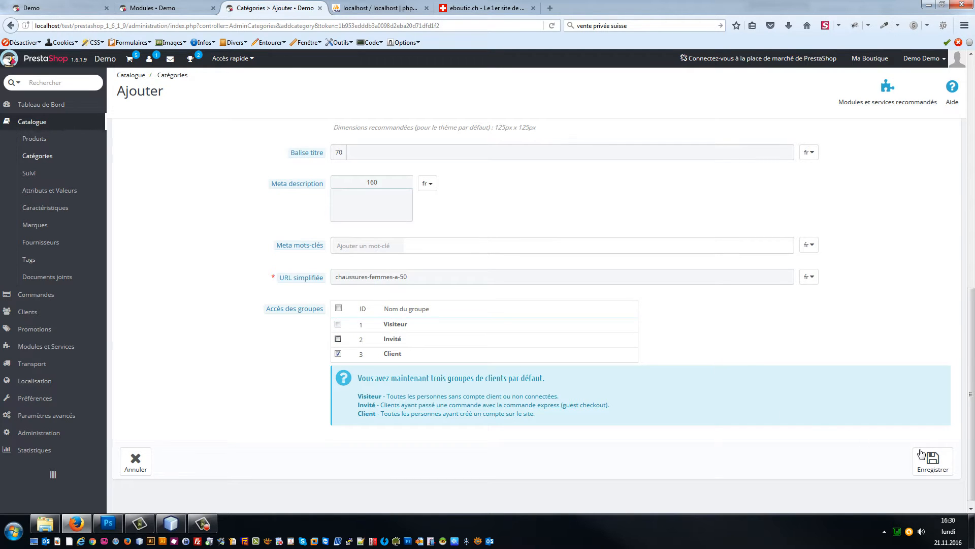
{"action": "left_click", "coordinate": [943, 467]}
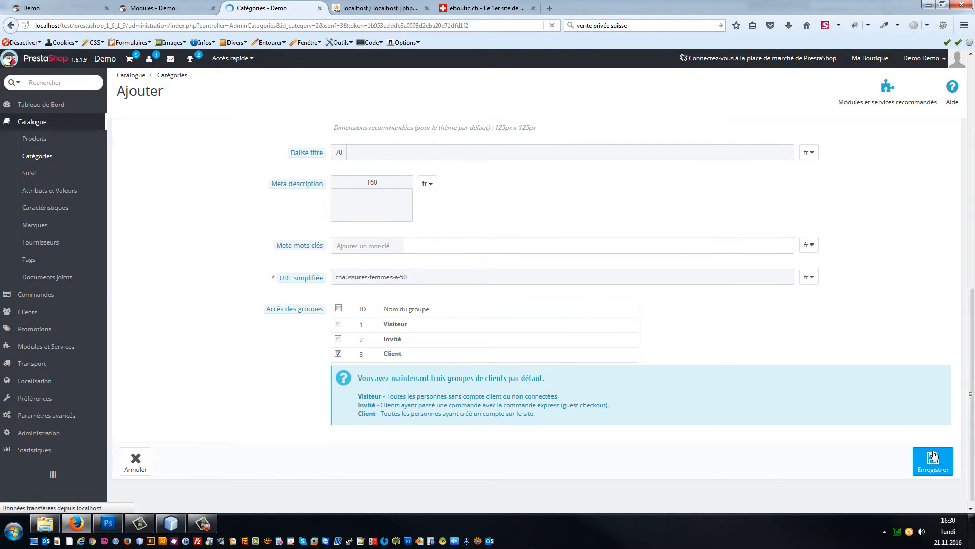
{"action": "scroll", "coordinate": [312, 382], "scroll_direction": "down", "scroll_amount": 2}
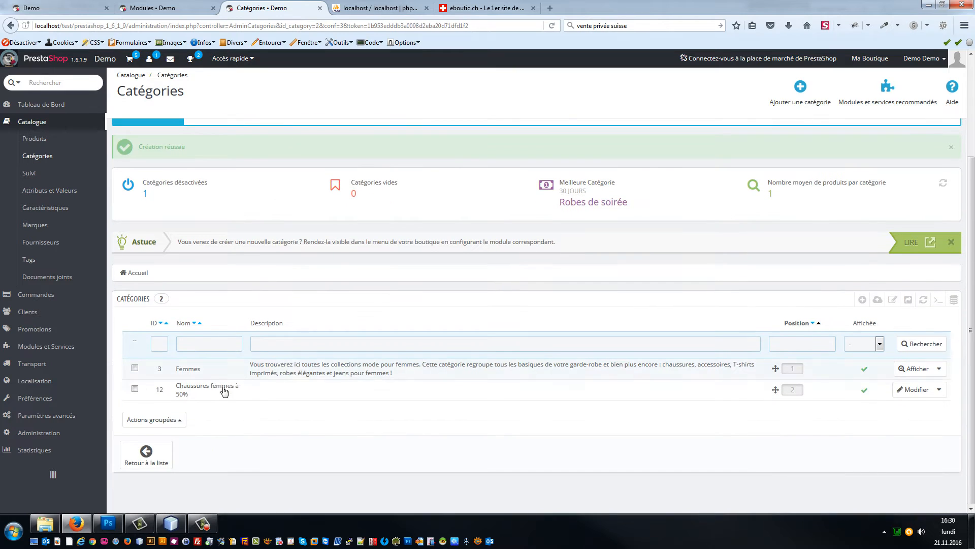
Step: Start a subcategory 'Ma chaussu' inside Chaussures femmes à 50%
{"action": "left_click", "coordinate": [196, 389]}
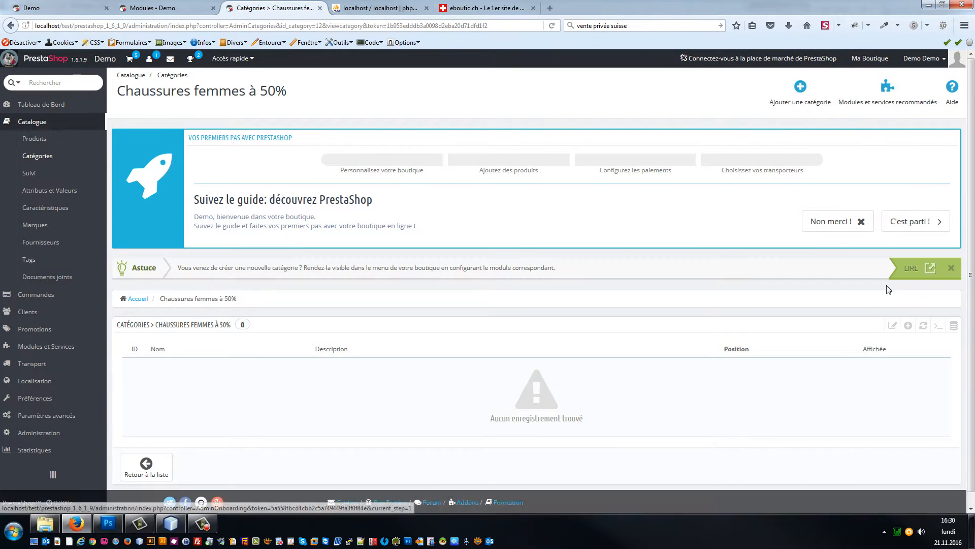
{"action": "left_click", "coordinate": [908, 325]}
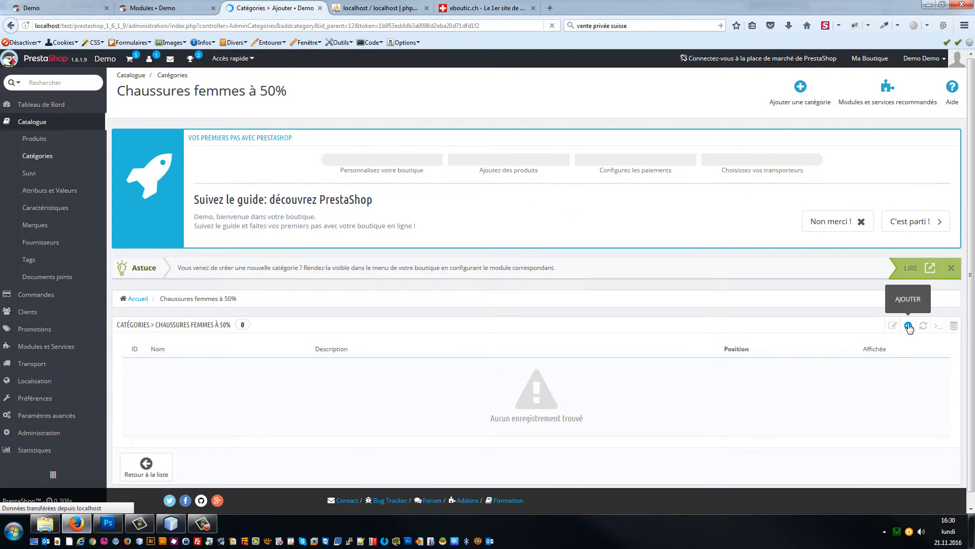
{"action": "left_click", "coordinate": [349, 296]}
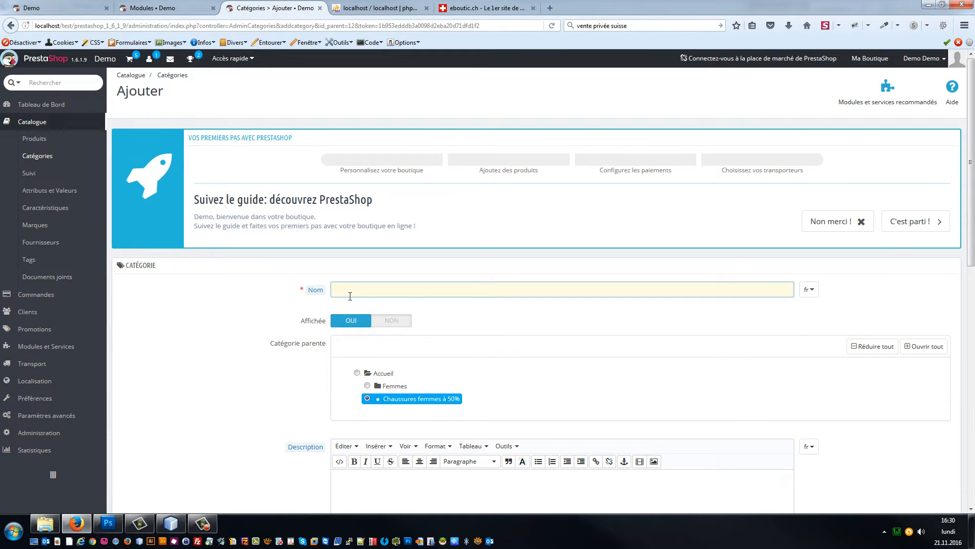
{"action": "type", "text": "Ma chaussure Nike"}
{"action": "key", "text": "Tab"}
Step: Go to the Catalogue products list showing the 7 demo products
{"action": "scroll", "coordinate": [389, 297], "scroll_direction": "down", "scroll_amount": 8}
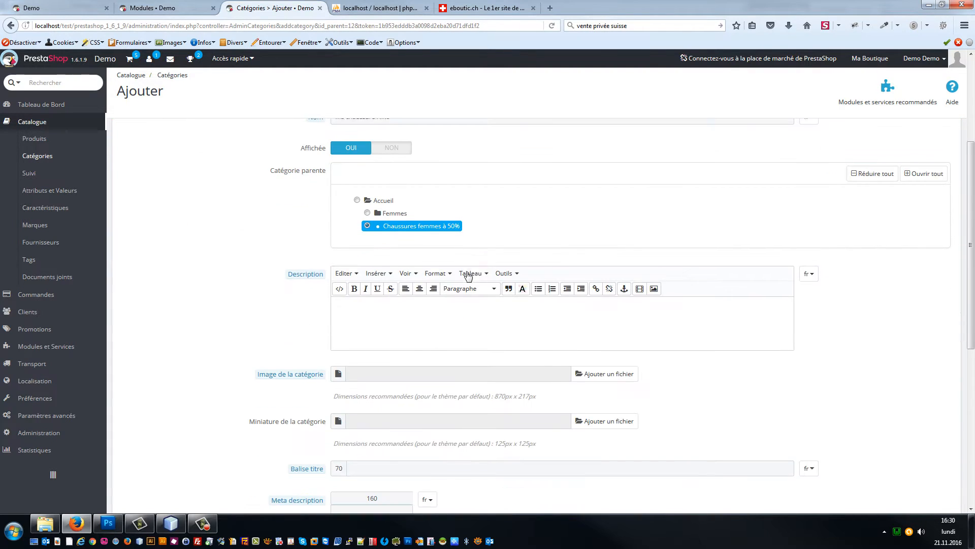
{"action": "scroll", "coordinate": [474, 329], "scroll_direction": "up", "scroll_amount": 8}
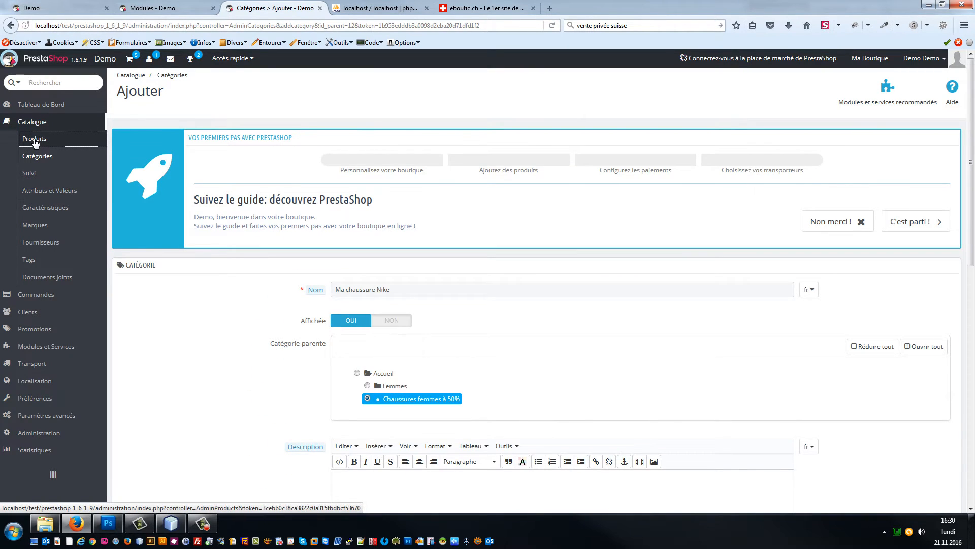
{"action": "left_click", "coordinate": [36, 143]}
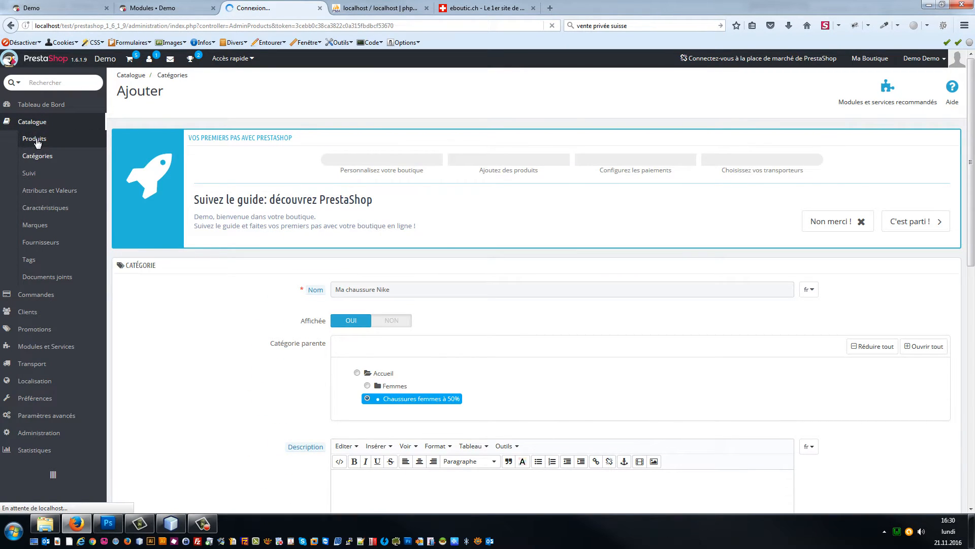
{"action": "scroll", "coordinate": [508, 325], "scroll_direction": "down", "scroll_amount": 2}
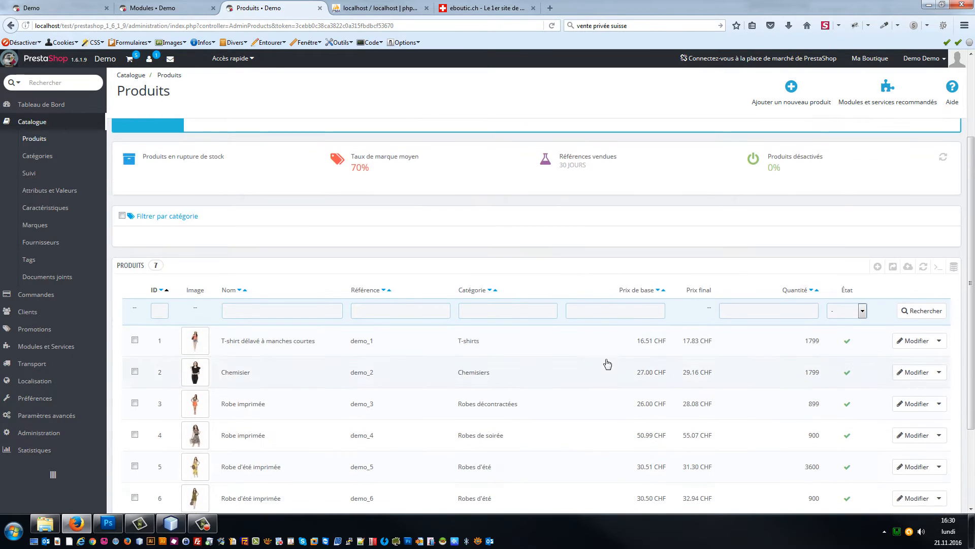
Step: Add a standard product named 'Chaussure Nike femme' and save it, staying on its edit page
{"action": "left_click", "coordinate": [883, 268]}
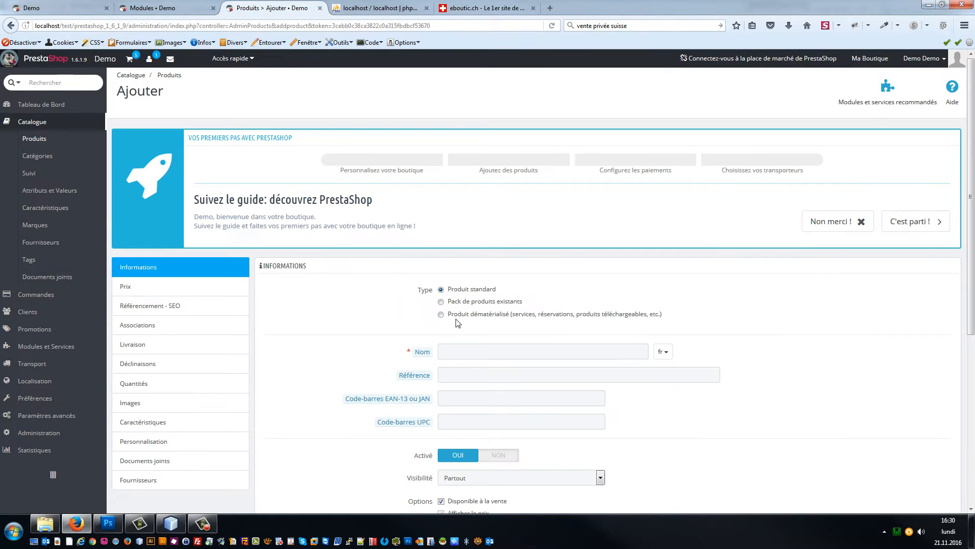
{"action": "left_click", "coordinate": [474, 355]}
{"action": "type", "text": "Cah"}
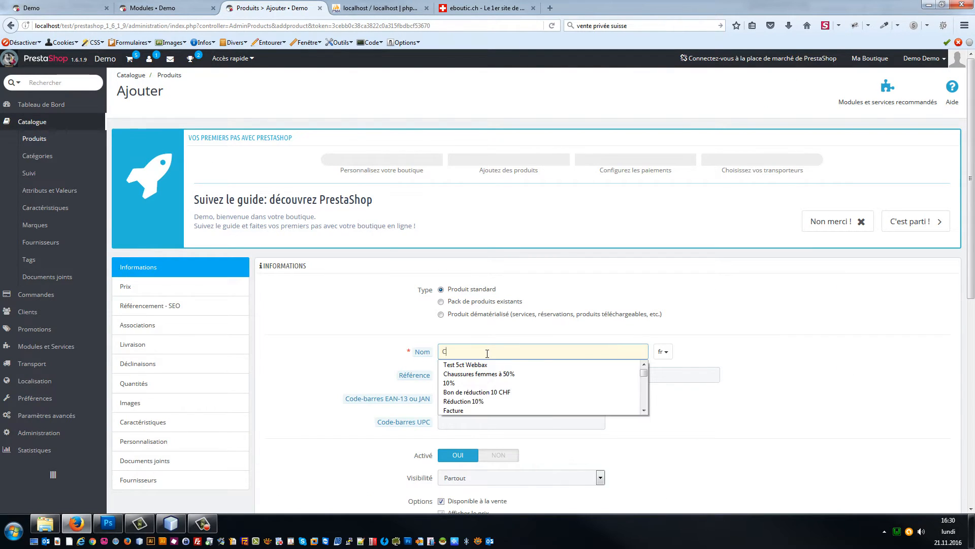
{"action": "key", "text": "BackSpace"}
{"action": "key", "text": "BackSpace"}
{"action": "type", "text": "h"}
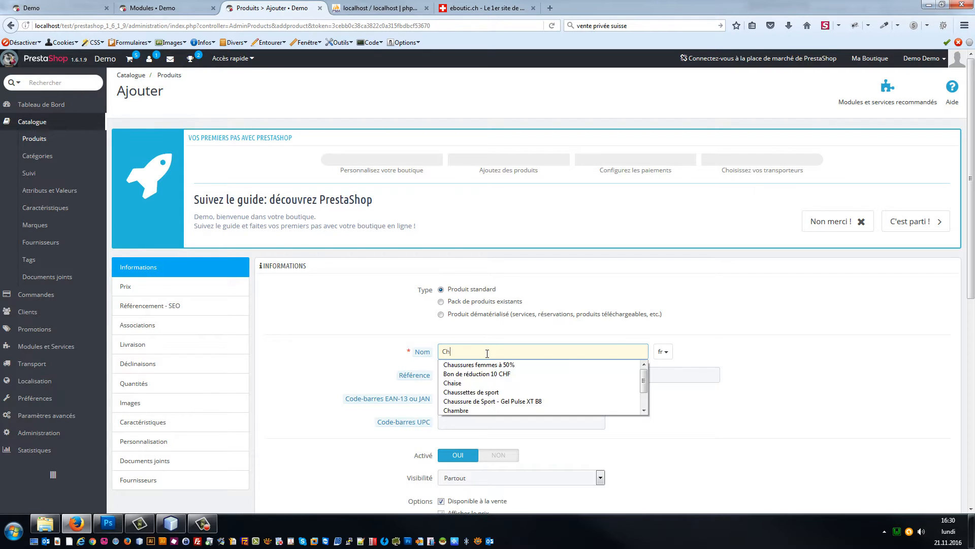
{"action": "type", "text": "aussure nike femme"}
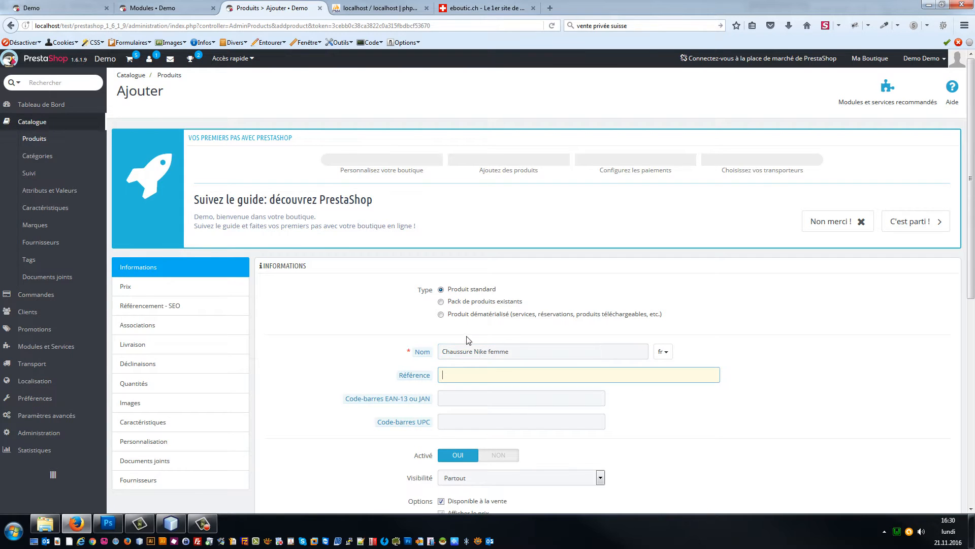
{"action": "scroll", "coordinate": [505, 336], "scroll_direction": "down", "scroll_amount": 7}
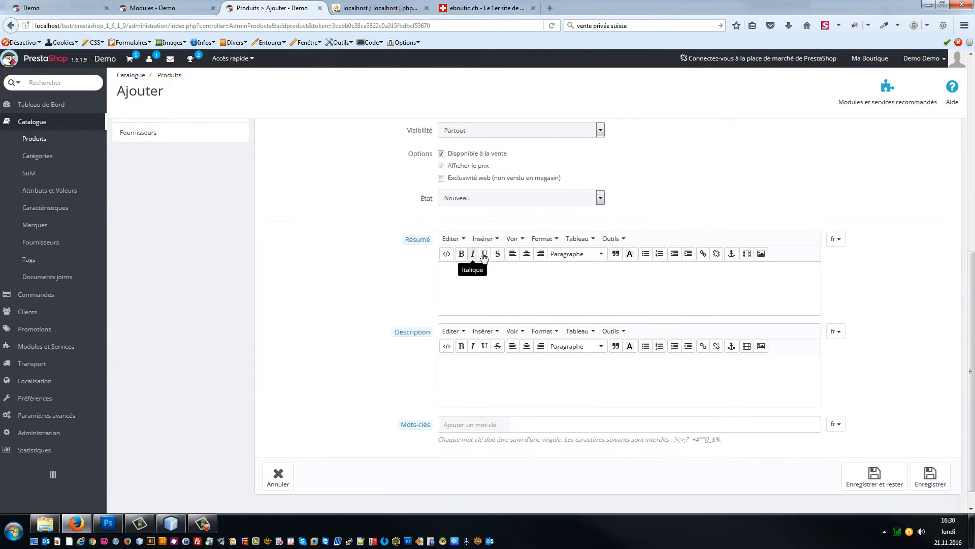
{"action": "scroll", "coordinate": [473, 264], "scroll_direction": "up", "scroll_amount": 1}
{"action": "left_click", "coordinate": [518, 357]}
{"action": "scroll", "coordinate": [524, 351], "scroll_direction": "down", "scroll_amount": 2}
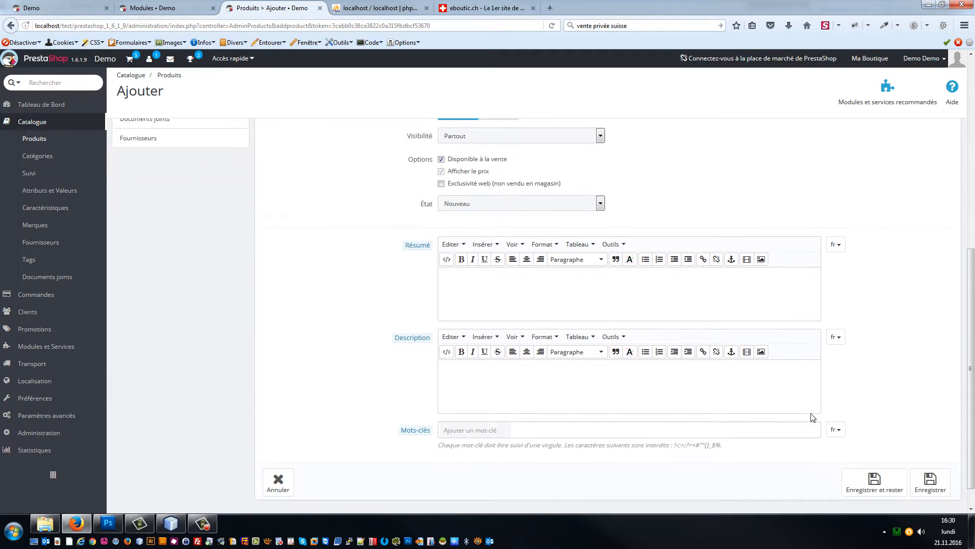
{"action": "left_click", "coordinate": [872, 450]}
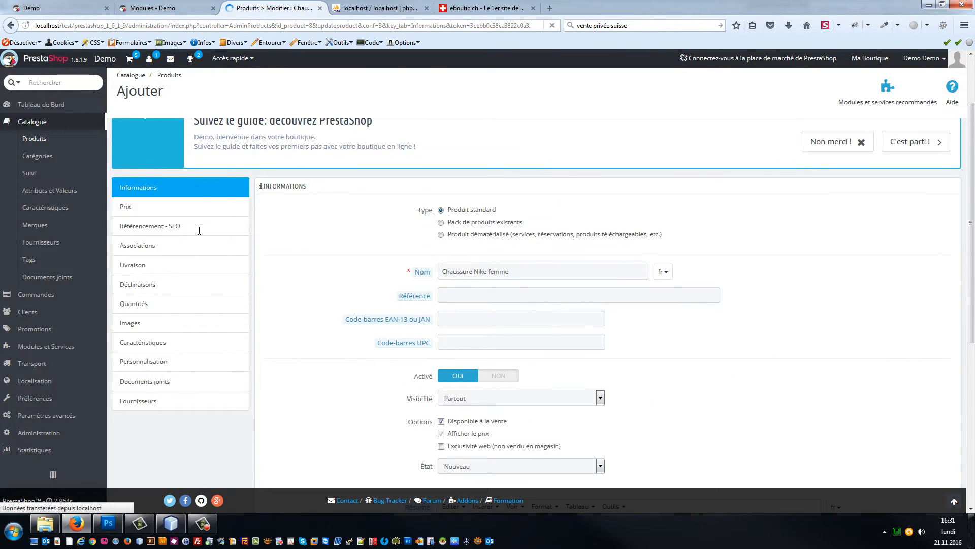
Step: Move the product from Accueil to the Chaussures femmes à 50% category and save
{"action": "left_click", "coordinate": [139, 362]}
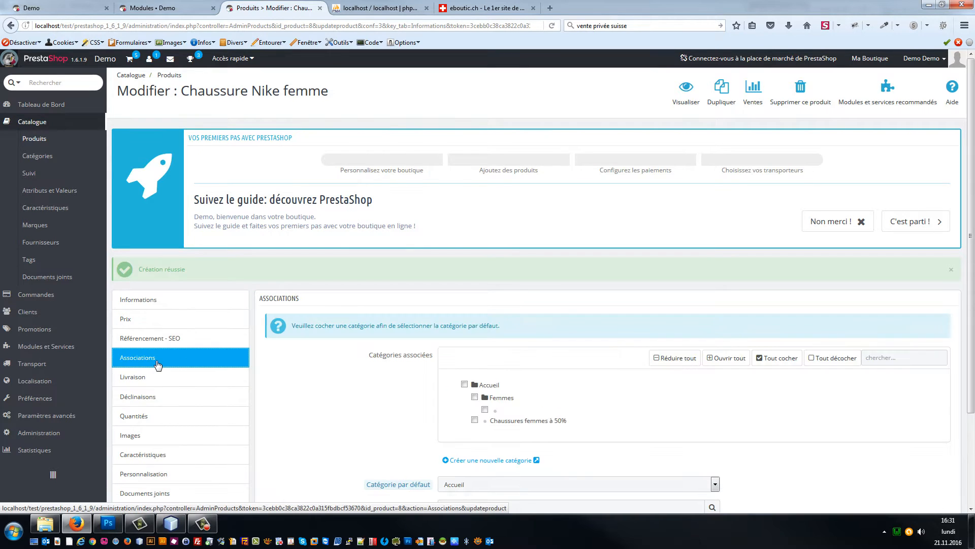
{"action": "scroll", "coordinate": [501, 299], "scroll_direction": "down", "scroll_amount": 2}
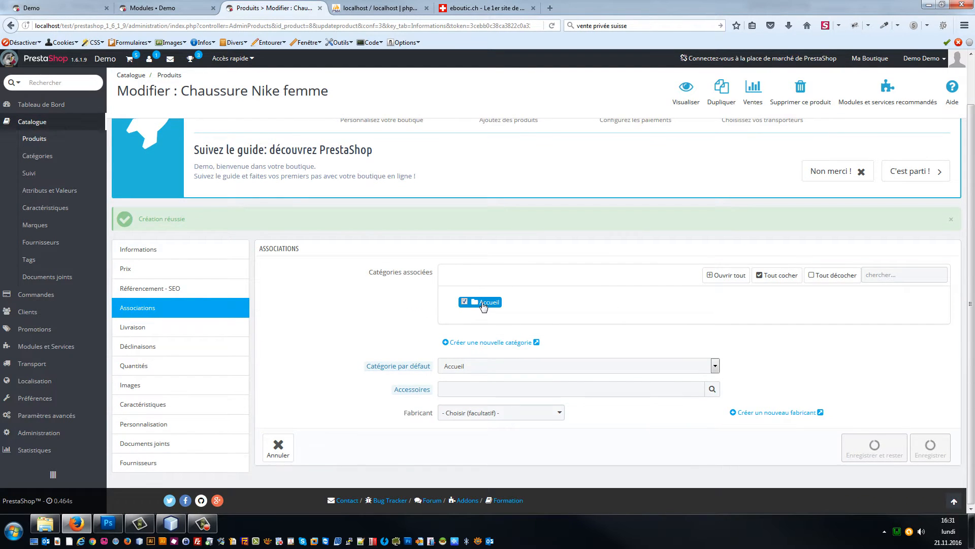
{"action": "left_click", "coordinate": [483, 302]}
{"action": "left_click", "coordinate": [464, 301]}
{"action": "left_click", "coordinate": [474, 360]}
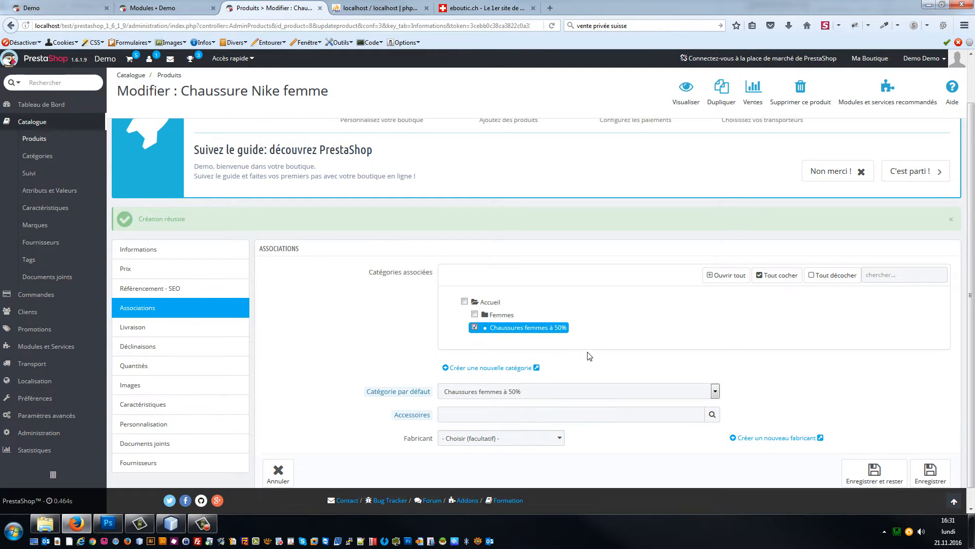
{"action": "scroll", "coordinate": [587, 354], "scroll_direction": "down", "scroll_amount": 1}
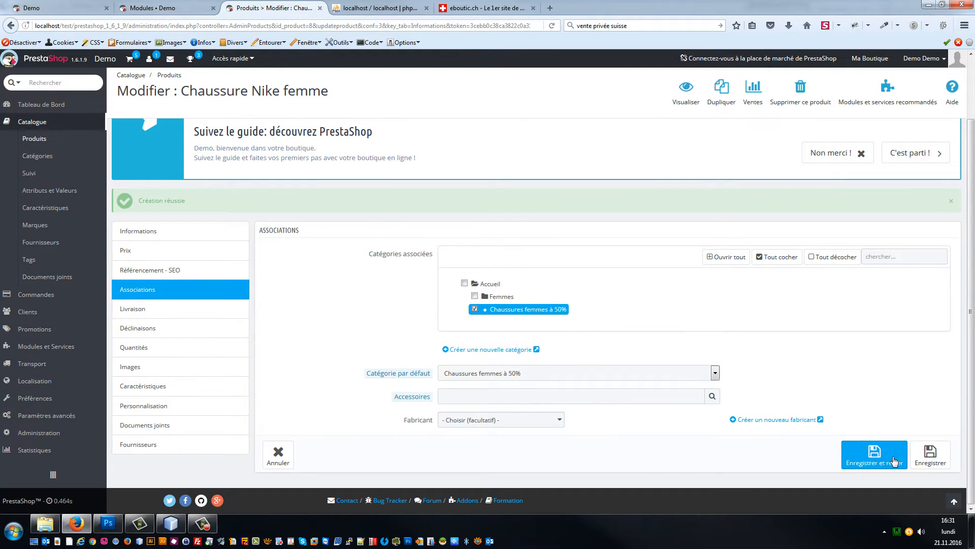
{"action": "left_click", "coordinate": [873, 456]}
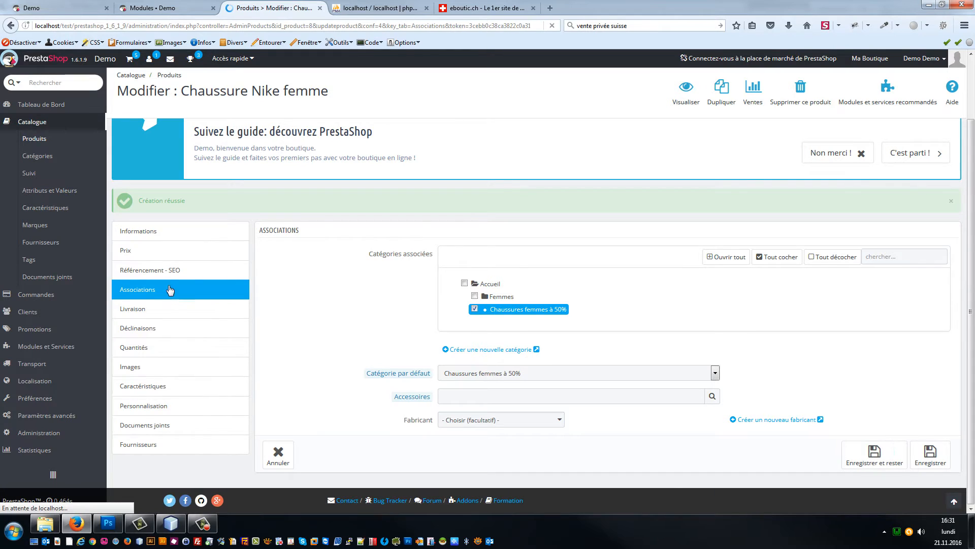
{"action": "left_click", "coordinate": [157, 320]}
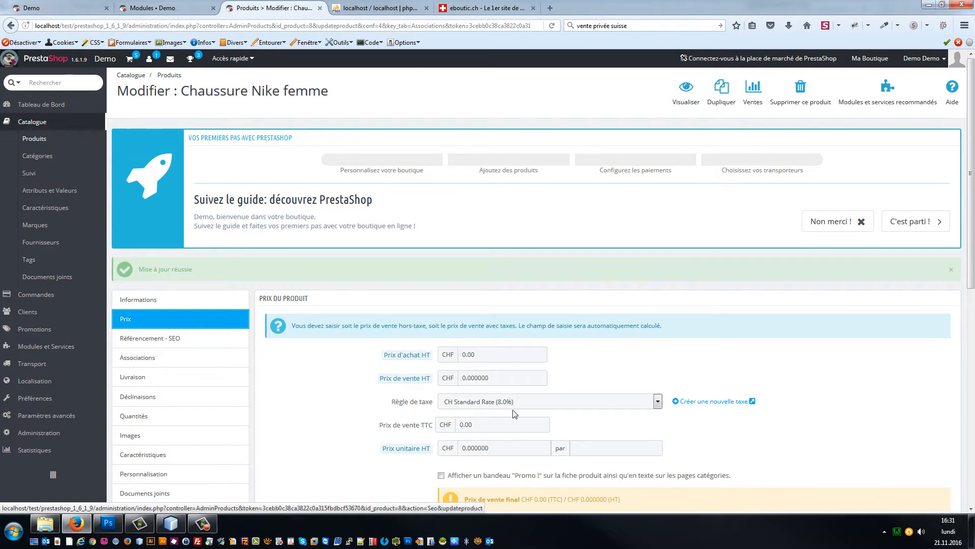
Step: Set the tax-inclusive selling price to 100 CHF
{"action": "scroll", "coordinate": [514, 413], "scroll_direction": "down", "scroll_amount": 1}
{"action": "left_click_drag", "start_coordinate": [485, 369], "coordinate": [434, 360]}
{"action": "type", "text": "100"}
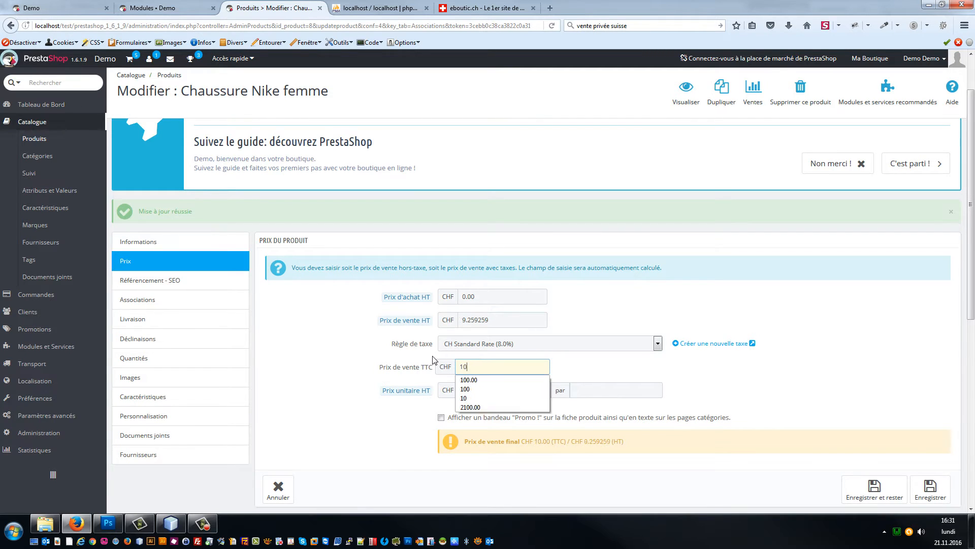
{"action": "key", "text": "Tab"}
{"action": "scroll", "coordinate": [523, 354], "scroll_direction": "down", "scroll_amount": 3}
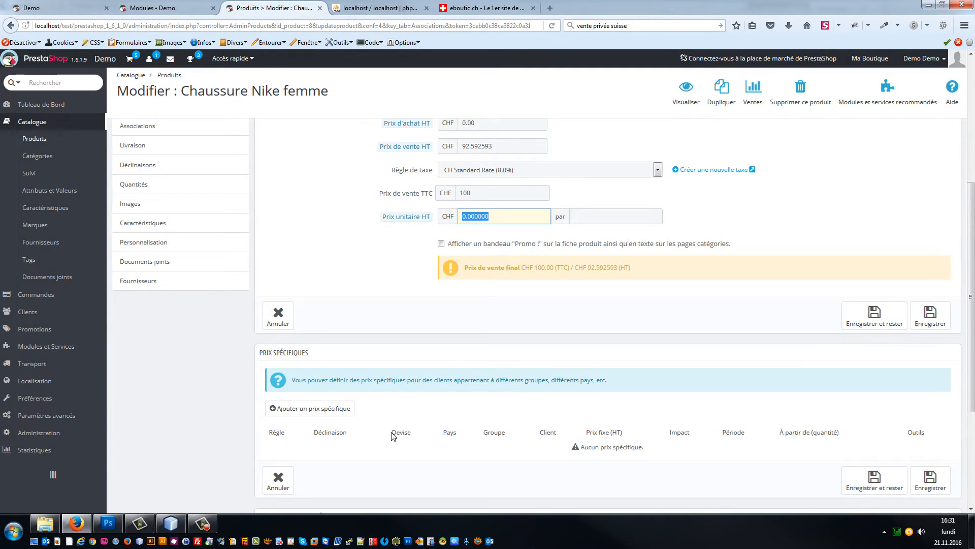
Step: Add a 50 % specific-price reduction for all customers and save
{"action": "left_click", "coordinate": [311, 408]}
{"action": "scroll", "coordinate": [457, 401], "scroll_direction": "down", "scroll_amount": 2}
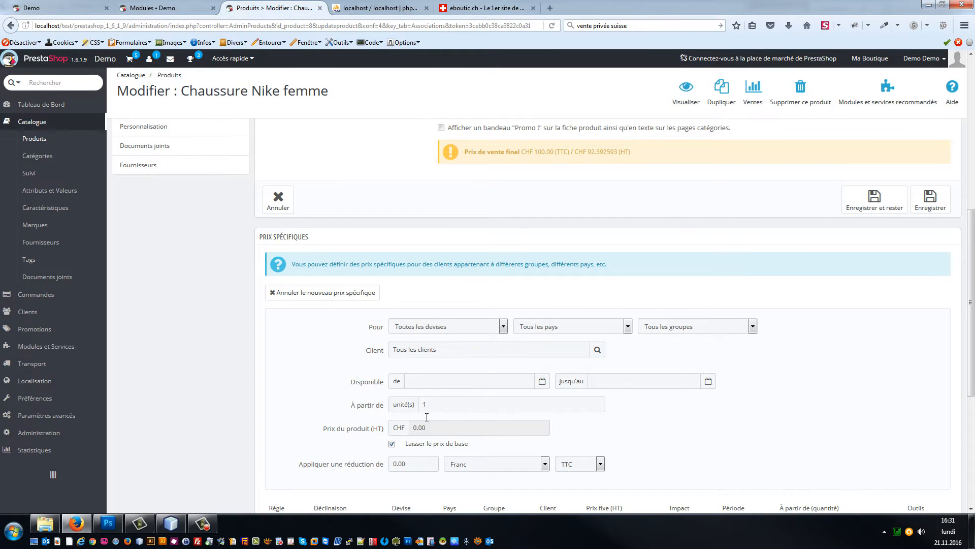
{"action": "left_click", "coordinate": [449, 464]}
{"action": "left_click", "coordinate": [465, 483]}
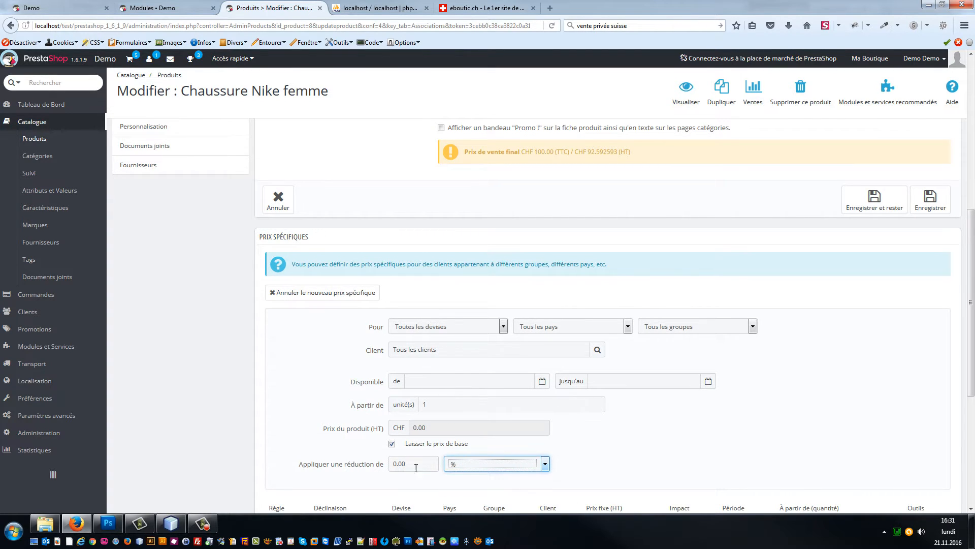
{"action": "left_click", "coordinate": [416, 468]}
{"action": "type", "text": "40"}
{"action": "key", "text": "Tab"}
{"action": "key", "text": "shift+Tab"}
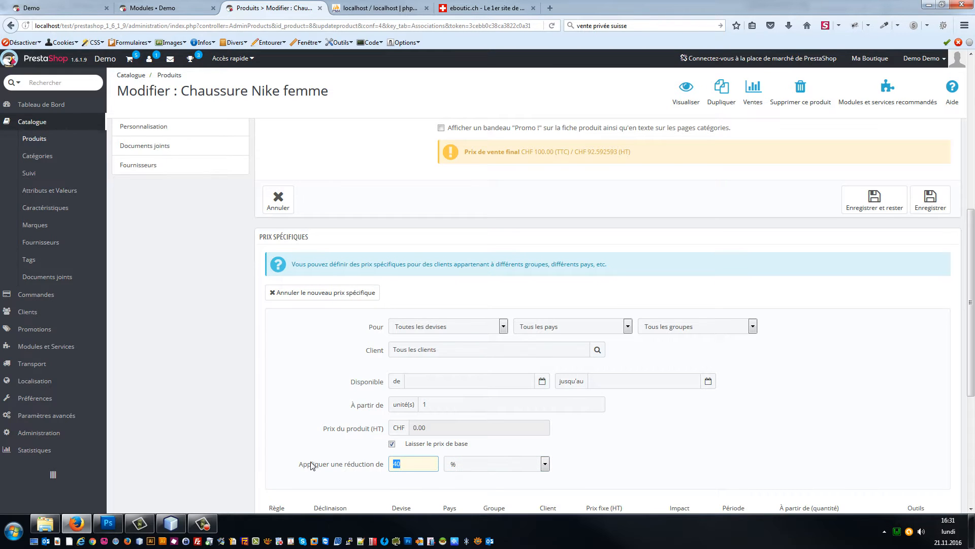
{"action": "type", "text": "50"}
{"action": "key", "text": "Tab"}
{"action": "scroll", "coordinate": [559, 407], "scroll_direction": "down", "scroll_amount": 3}
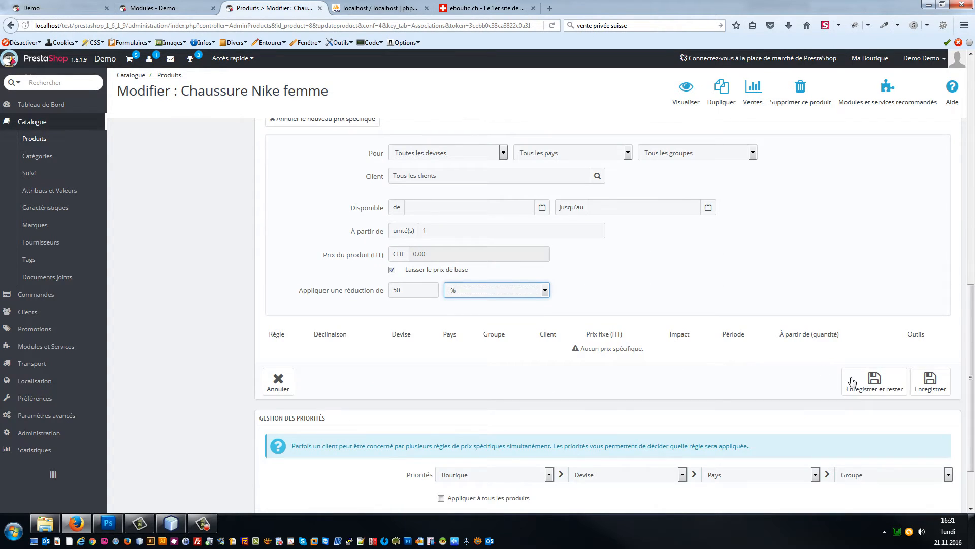
{"action": "left_click", "coordinate": [853, 382]}
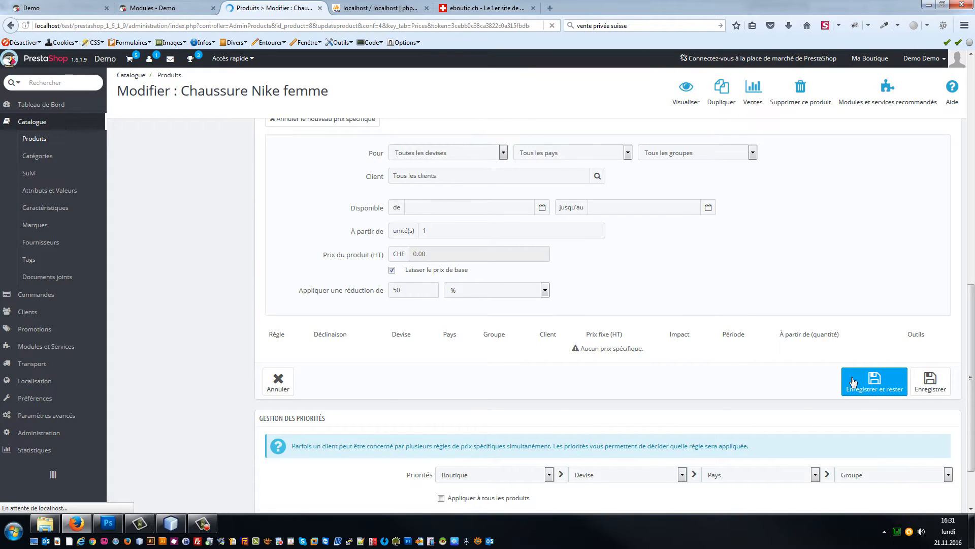
{"action": "scroll", "coordinate": [457, 356], "scroll_direction": "down", "scroll_amount": 2}
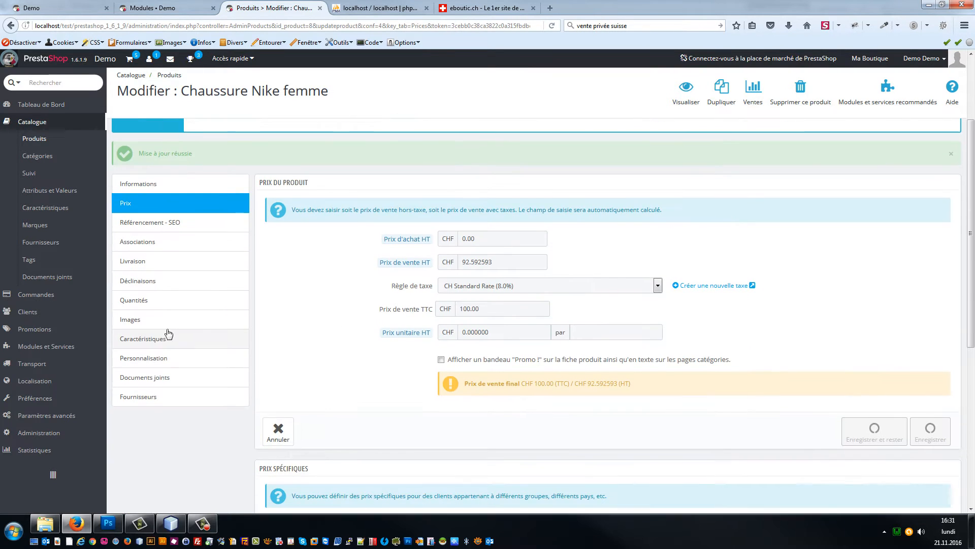
Step: Set the product's stock quantity to 100 and save
{"action": "left_click", "coordinate": [134, 324]}
{"action": "left_click", "coordinate": [143, 367]}
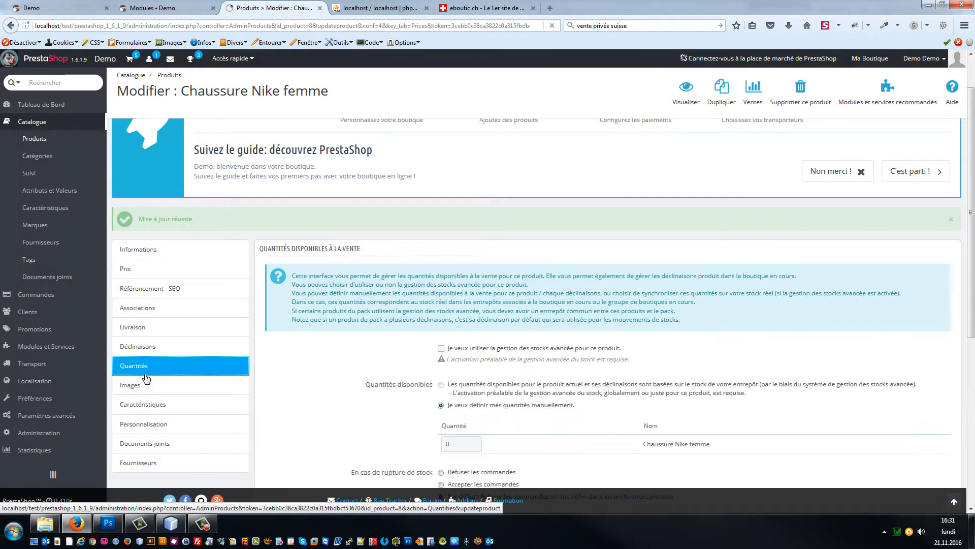
{"action": "scroll", "coordinate": [445, 389], "scroll_direction": "down", "scroll_amount": 2}
{"action": "double_click", "coordinate": [445, 388]}
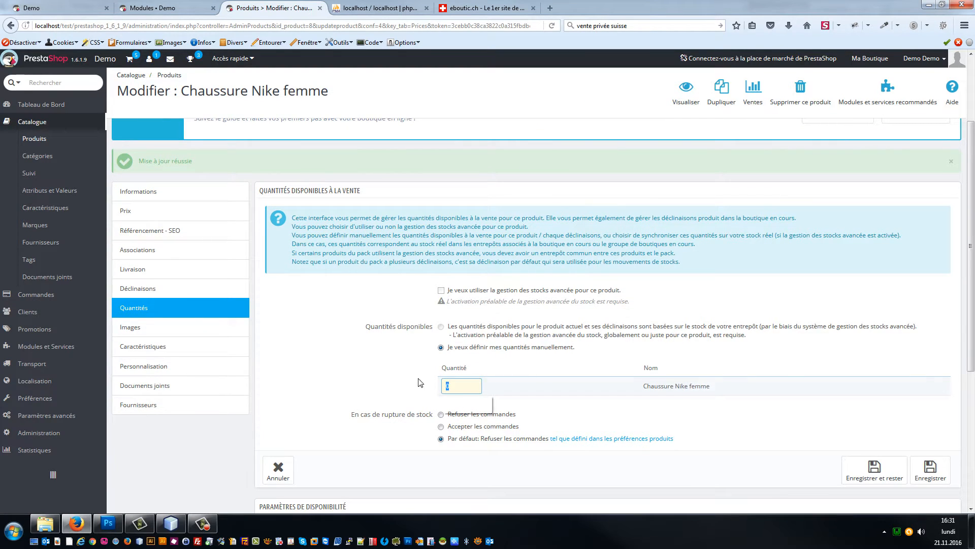
{"action": "type", "text": "100"}
{"action": "left_click", "coordinate": [849, 473]}
{"action": "left_click", "coordinate": [849, 472]}
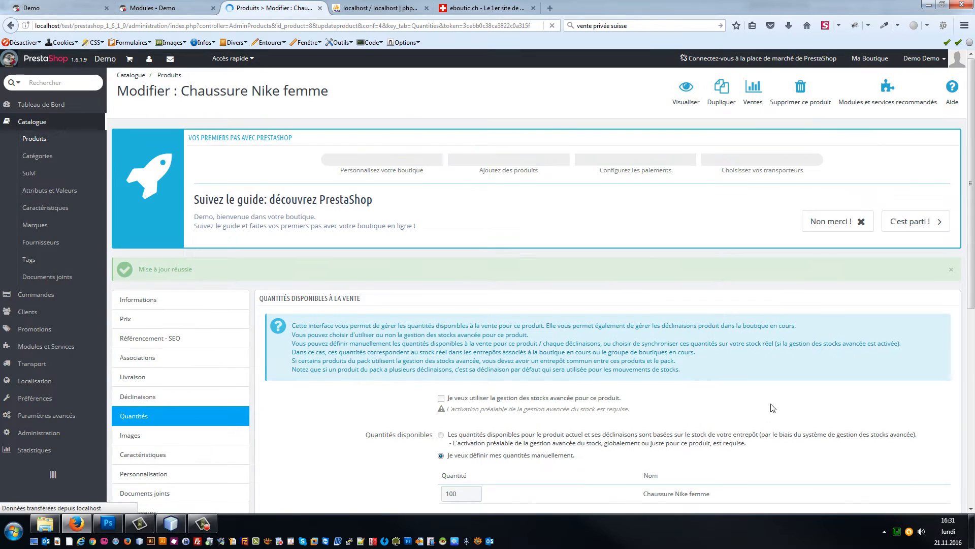
Step: Glance at the storefront, then return to the Nike product editor
{"action": "left_click", "coordinate": [61, 7]}
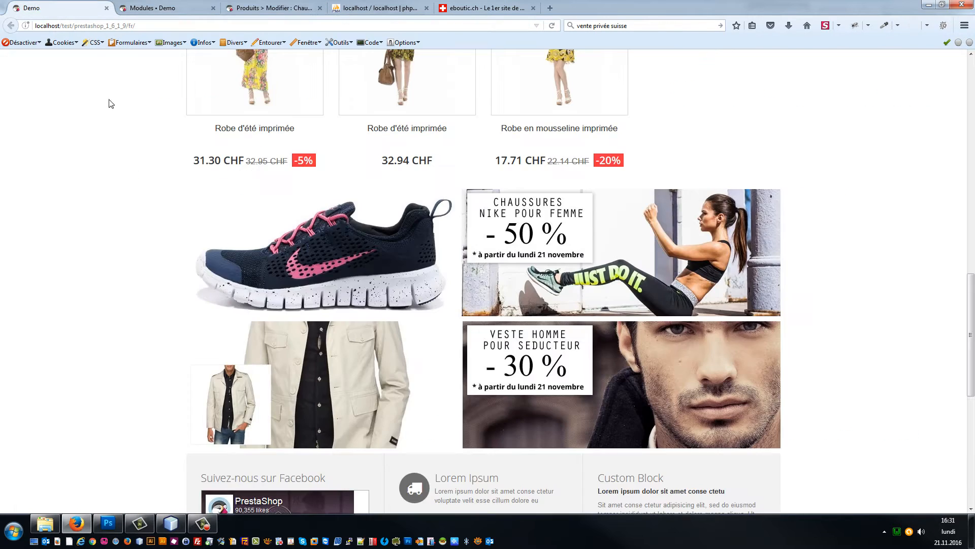
{"action": "scroll", "coordinate": [117, 276], "scroll_direction": "up", "scroll_amount": 2}
{"action": "scroll", "coordinate": [86, 242], "scroll_direction": "down", "scroll_amount": 1}
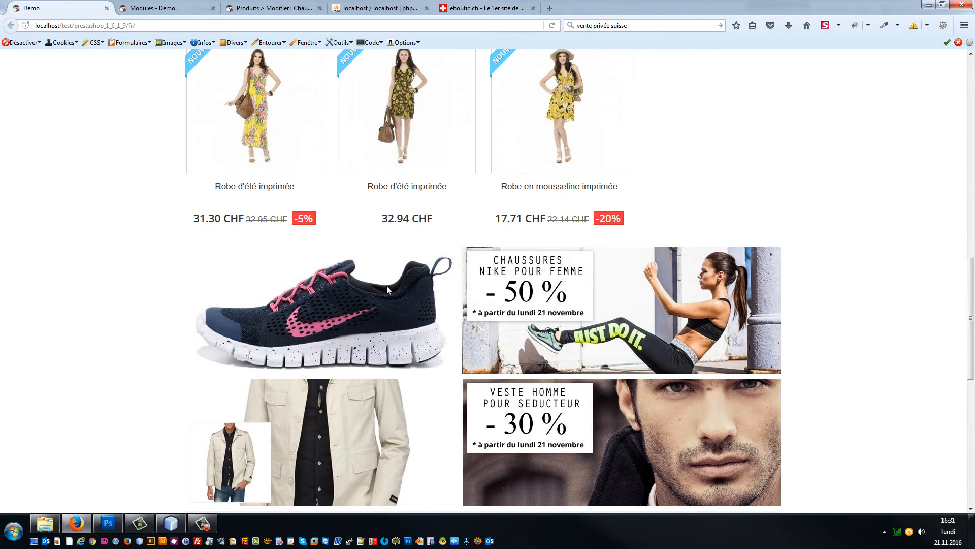
{"action": "left_click", "coordinate": [264, 7]}
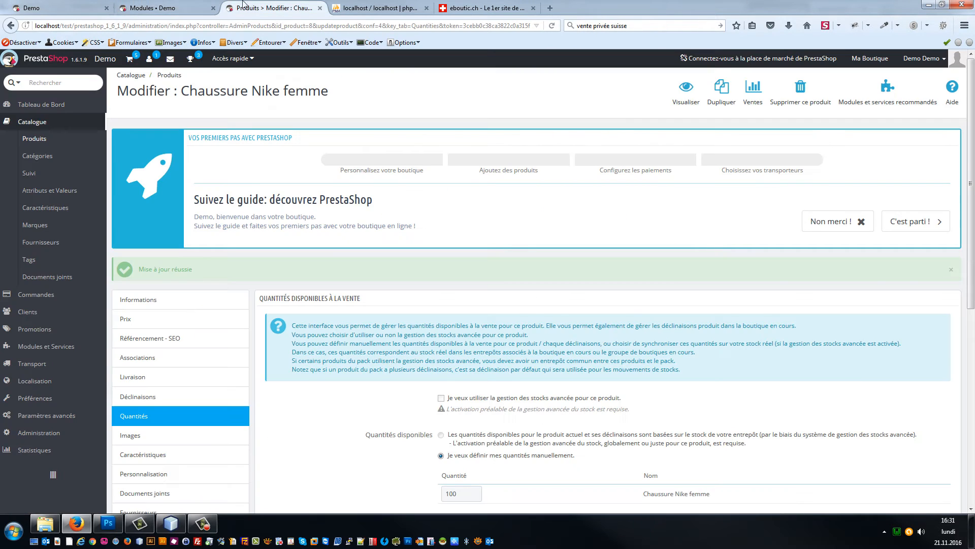
Step: Open the edit form for the Nike banner slide 06 in the theme configurator
{"action": "left_click", "coordinate": [175, 11]}
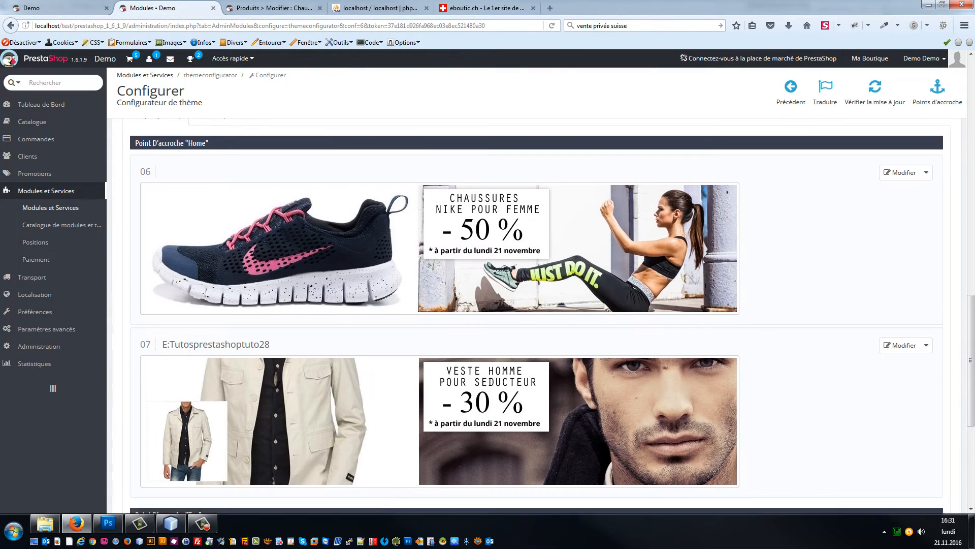
{"action": "scroll", "coordinate": [588, 316], "scroll_direction": "up", "scroll_amount": 2}
{"action": "scroll", "coordinate": [942, 374], "scroll_direction": "down", "scroll_amount": 2}
{"action": "left_click", "coordinate": [900, 193]}
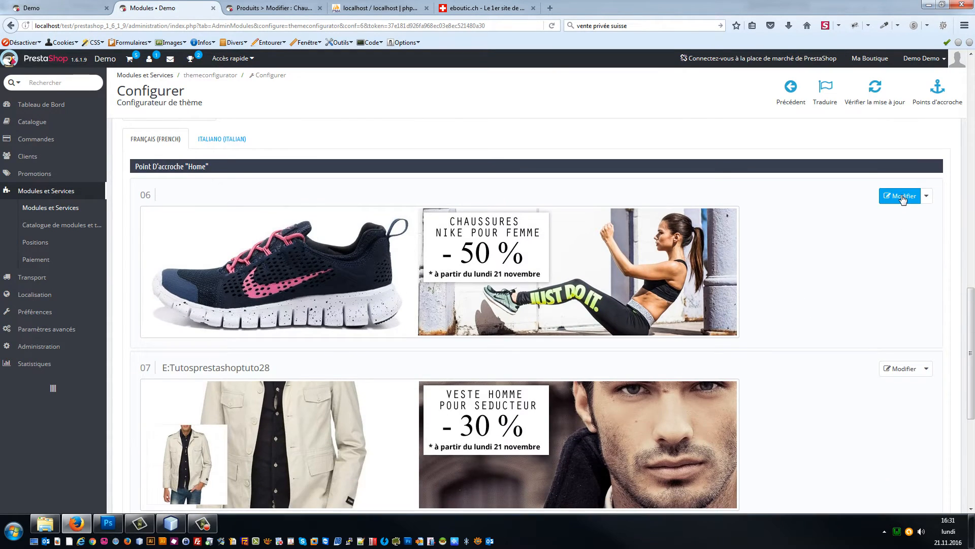
{"action": "scroll", "coordinate": [395, 347], "scroll_direction": "down", "scroll_amount": 1}
{"action": "scroll", "coordinate": [395, 347], "scroll_direction": "down", "scroll_amount": 1}
Step: Paste the shop's category address, without its ID yet, into the image title field
{"action": "left_click", "coordinate": [395, 322]}
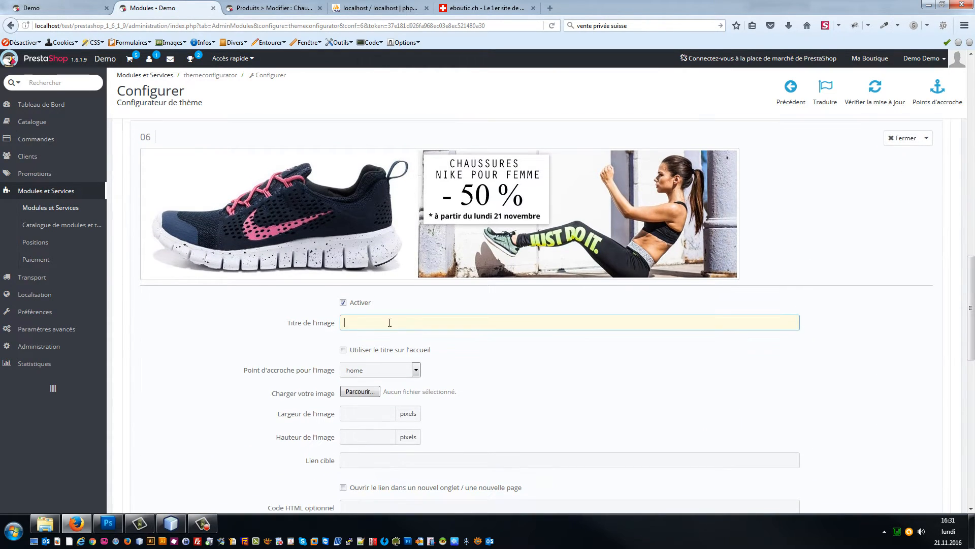
{"action": "left_click_drag", "start_coordinate": [127, 25], "coordinate": [6, 14]}
{"action": "key", "text": "ctrl+c"}
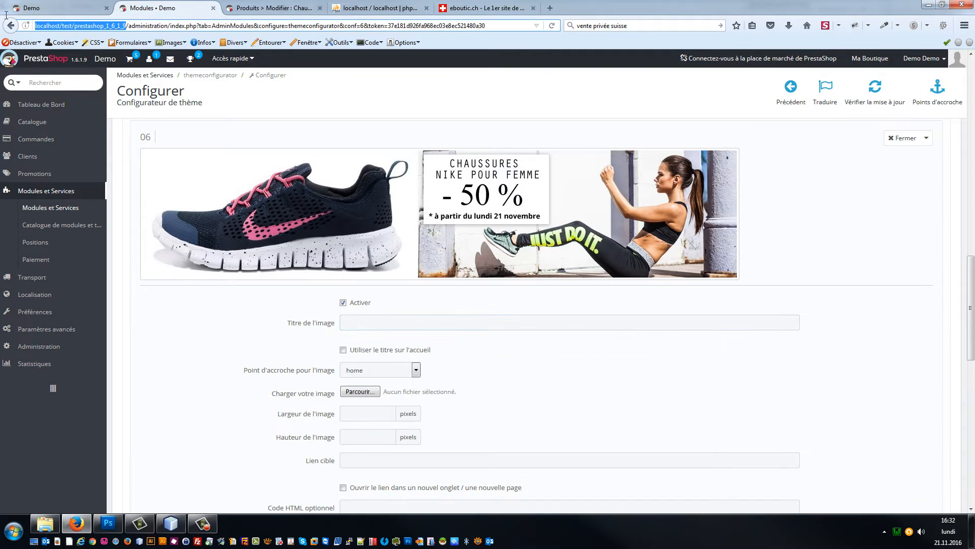
{"action": "left_click", "coordinate": [487, 325]}
{"action": "key", "text": "ctrl+v"}
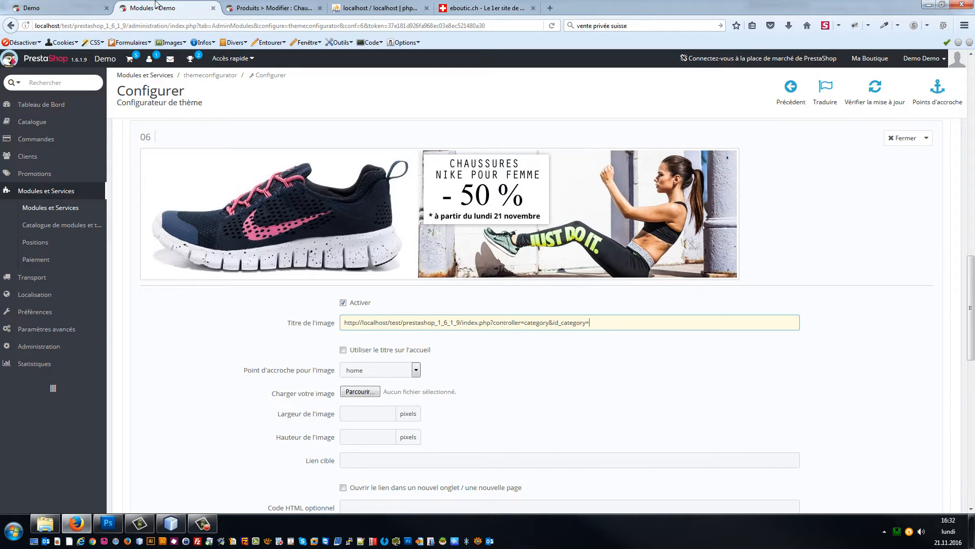
{"action": "left_click", "coordinate": [269, 7]}
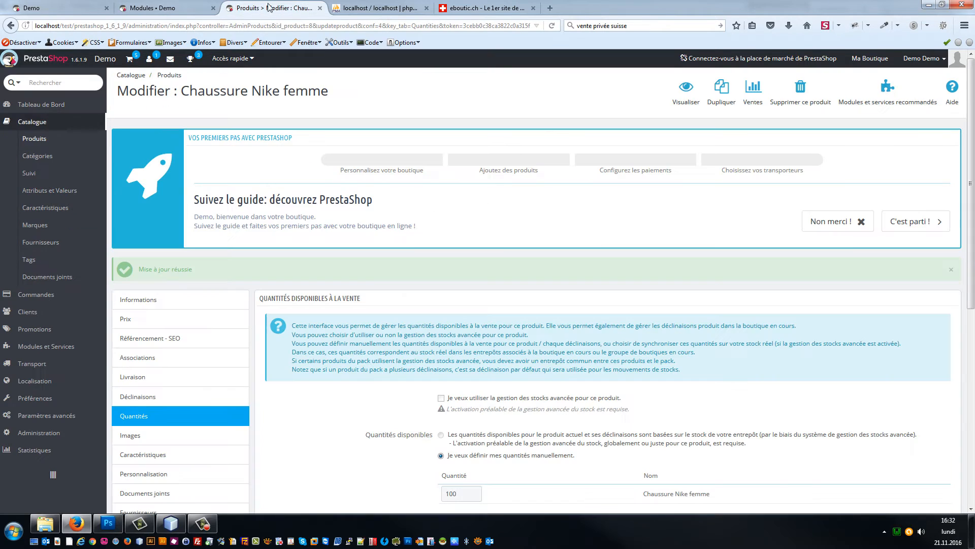
Step: Look up category ID 12 and complete the banner address to end with 'id_category=12'
{"action": "left_click", "coordinate": [38, 156]}
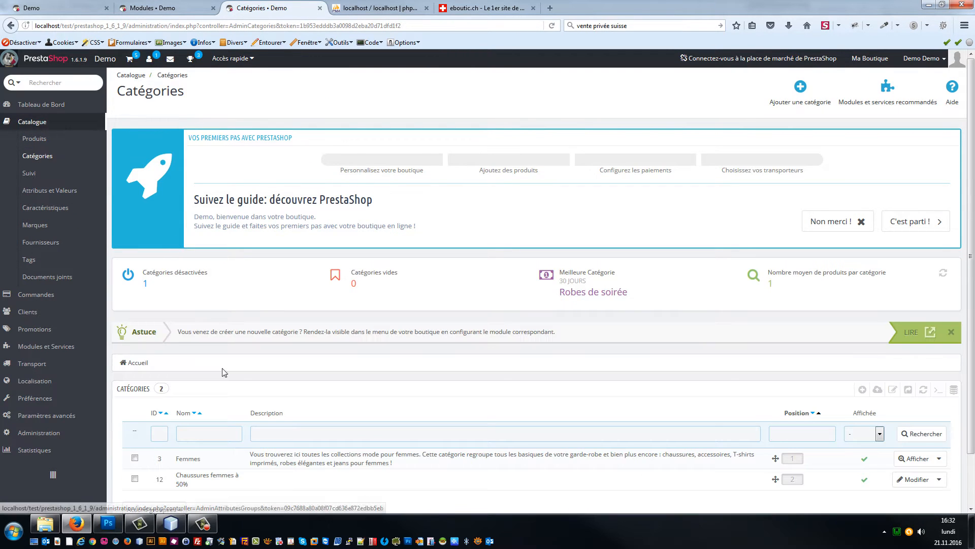
{"action": "scroll", "coordinate": [222, 373], "scroll_direction": "down", "scroll_amount": 2}
{"action": "left_click", "coordinate": [153, 7]}
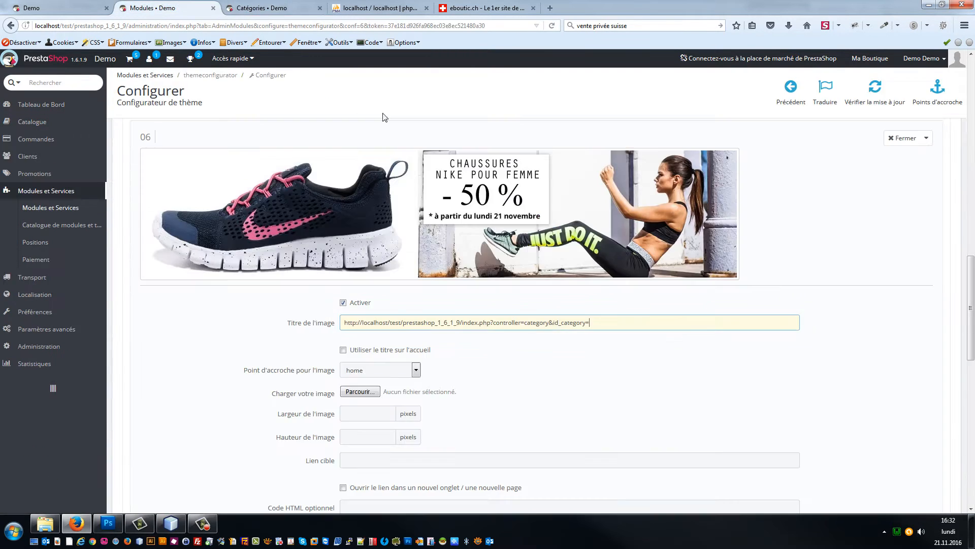
{"action": "key", "text": "ctrl+a"}
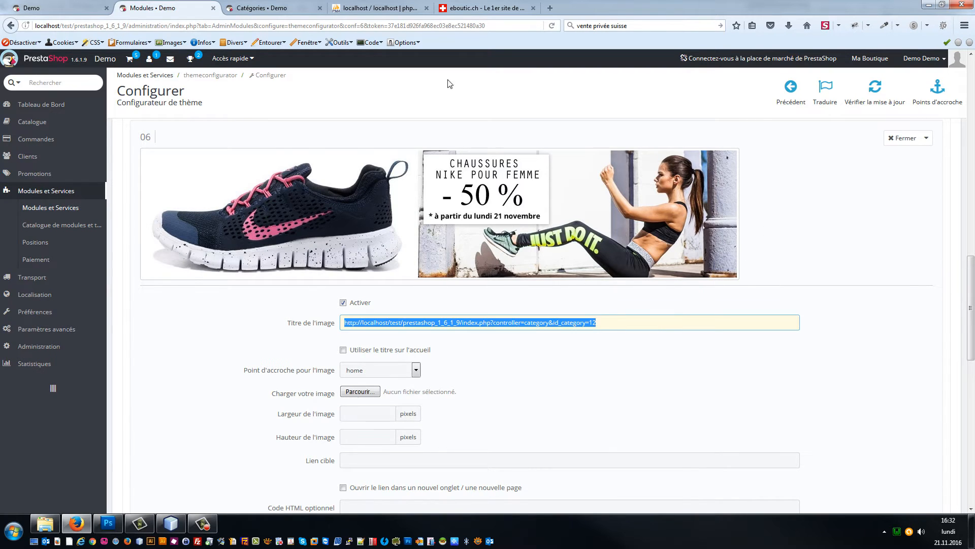
{"action": "left_click", "coordinate": [268, 7]}
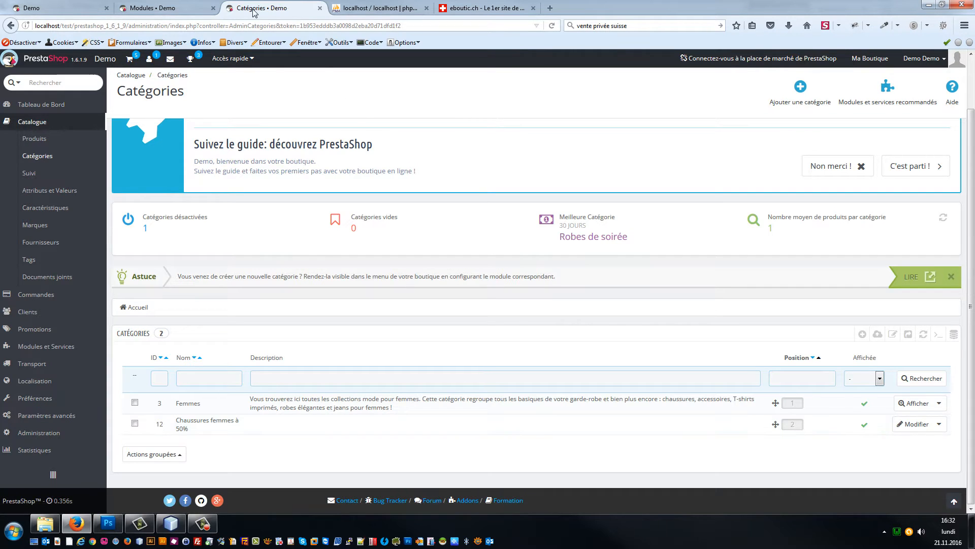
{"action": "left_click", "coordinate": [153, 8]}
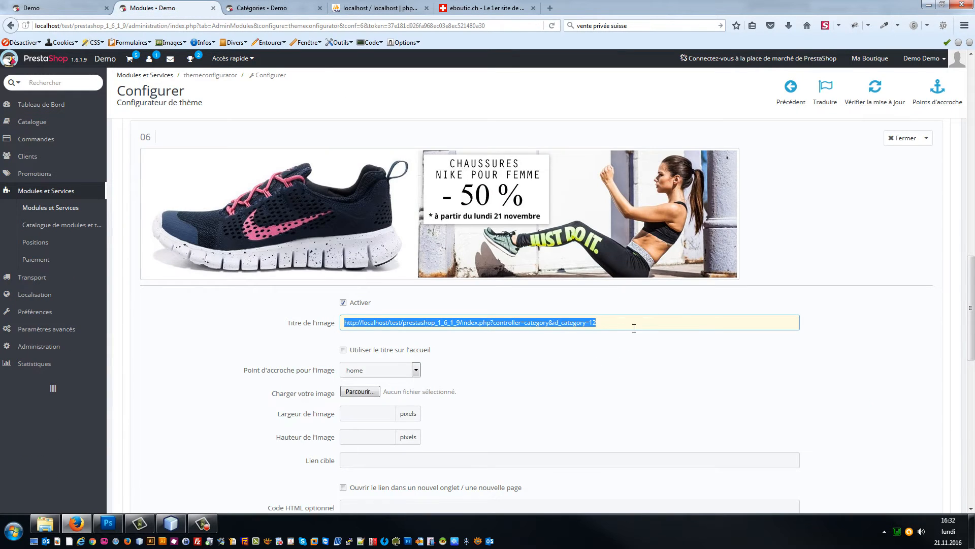
{"action": "left_click_drag", "start_coordinate": [618, 322], "coordinate": [491, 310]}
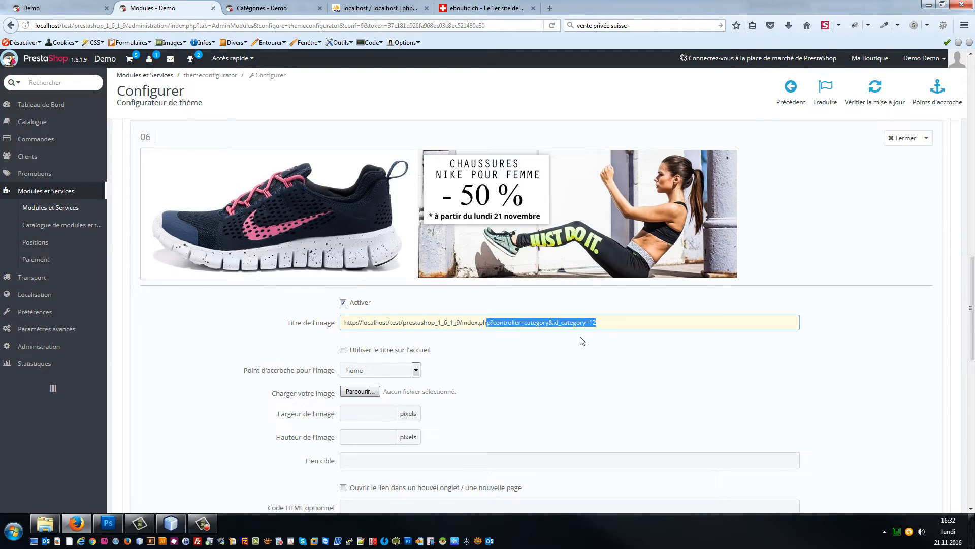
{"action": "left_click", "coordinate": [609, 331]}
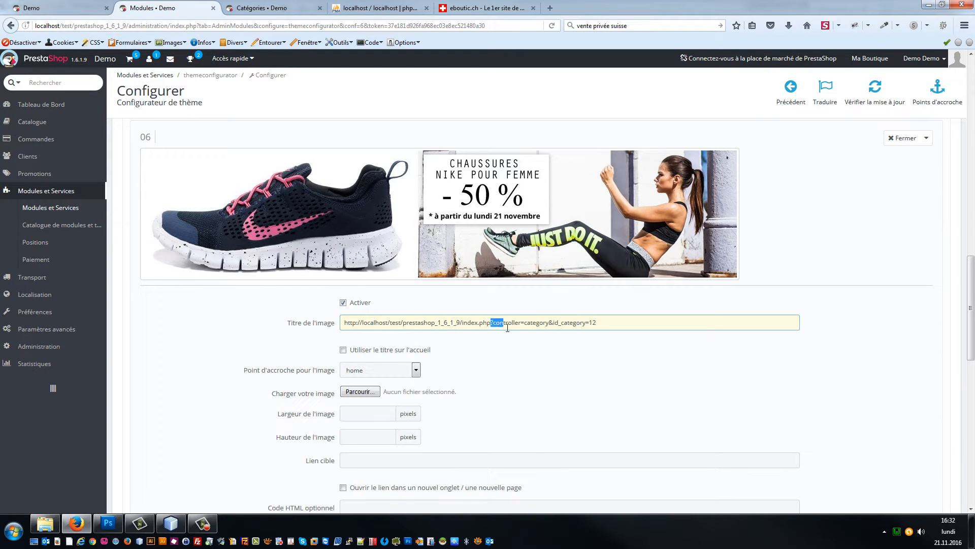
{"action": "left_click_drag", "start_coordinate": [537, 328], "coordinate": [602, 330]}
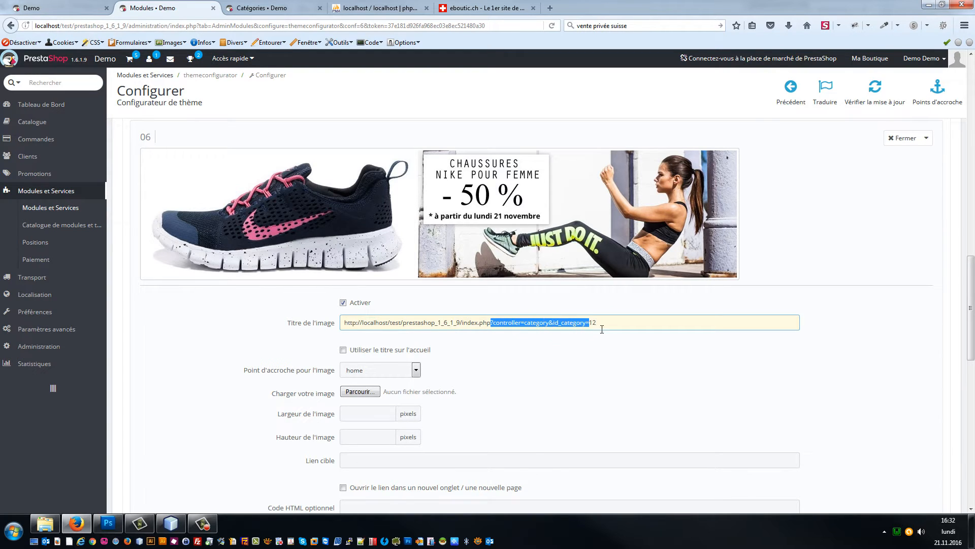
{"action": "scroll", "coordinate": [806, 300], "scroll_direction": "down", "scroll_amount": 7}
{"action": "scroll", "coordinate": [822, 363], "scroll_direction": "up", "scroll_amount": 1}
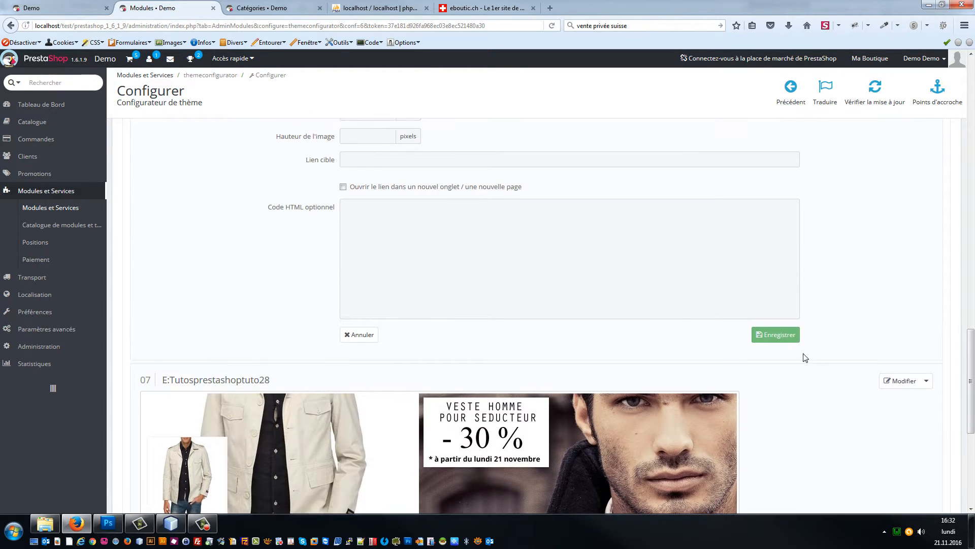
Step: Save the Nike slide 06 banner and reload the storefront homepage
{"action": "left_click", "coordinate": [781, 347]}
{"action": "left_click", "coordinate": [82, 6]}
{"action": "key", "text": "F5"}
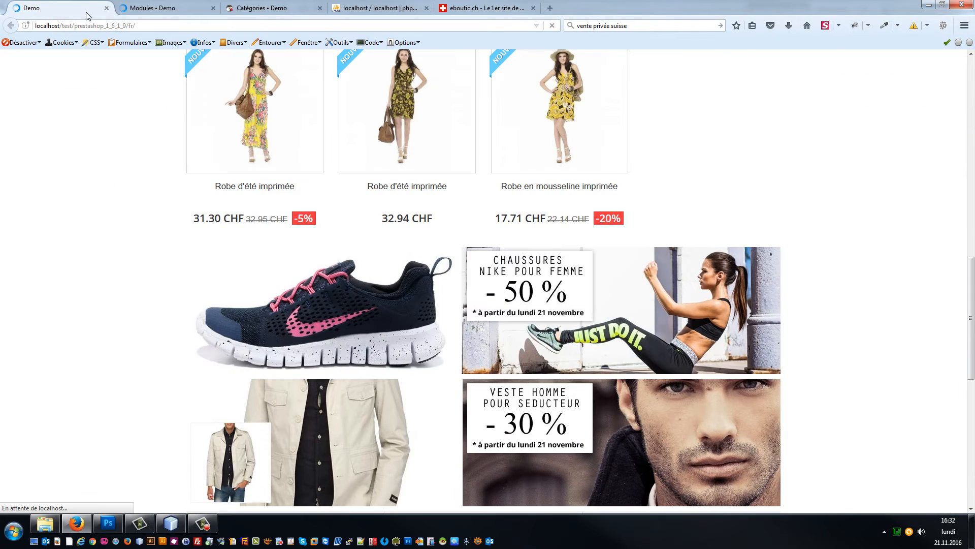
{"action": "scroll", "coordinate": [106, 285], "scroll_direction": "up", "scroll_amount": 3}
{"action": "scroll", "coordinate": [107, 285], "scroll_direction": "up", "scroll_amount": 3}
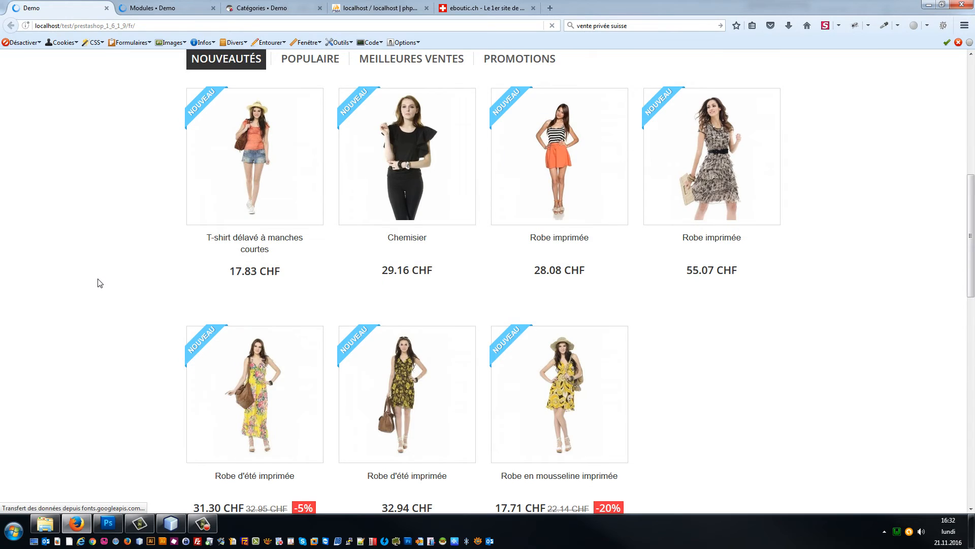
{"action": "scroll", "coordinate": [101, 287], "scroll_direction": "down", "scroll_amount": 6}
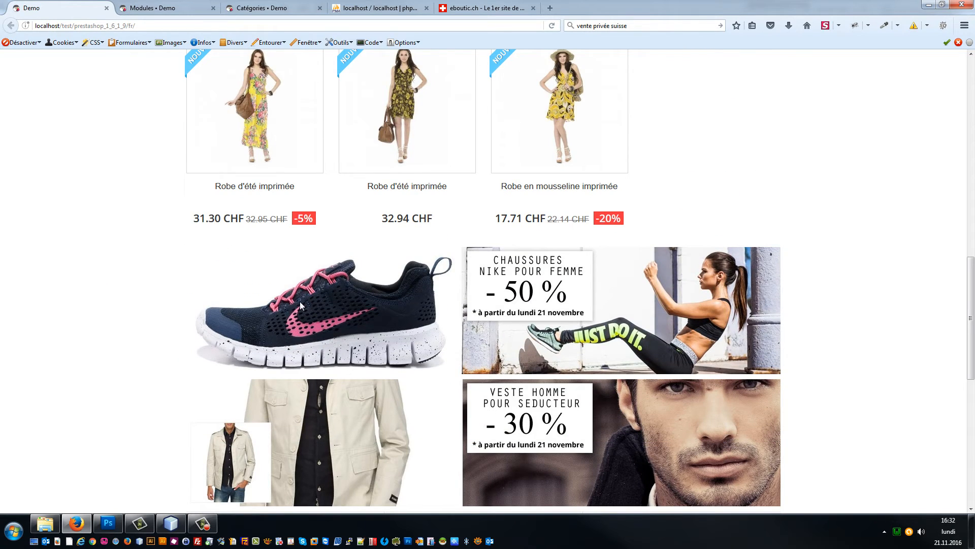
Step: Test the Nike banner on the storefront, then reopen slide 06's edit form
{"action": "left_click_drag", "start_coordinate": [364, 308], "coordinate": [463, 319]}
{"action": "left_click", "coordinate": [152, 8]}
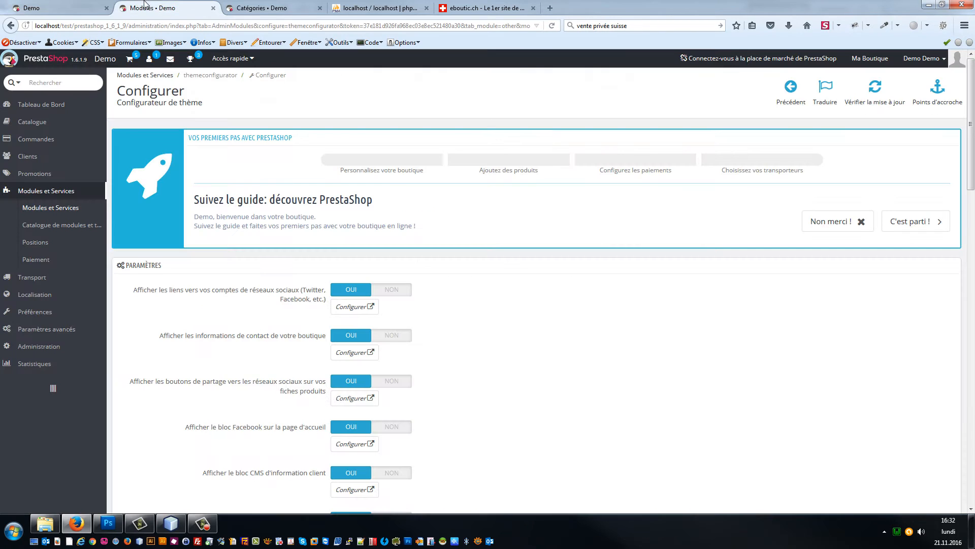
{"action": "left_click", "coordinate": [274, 8]}
{"action": "left_click", "coordinate": [153, 7]}
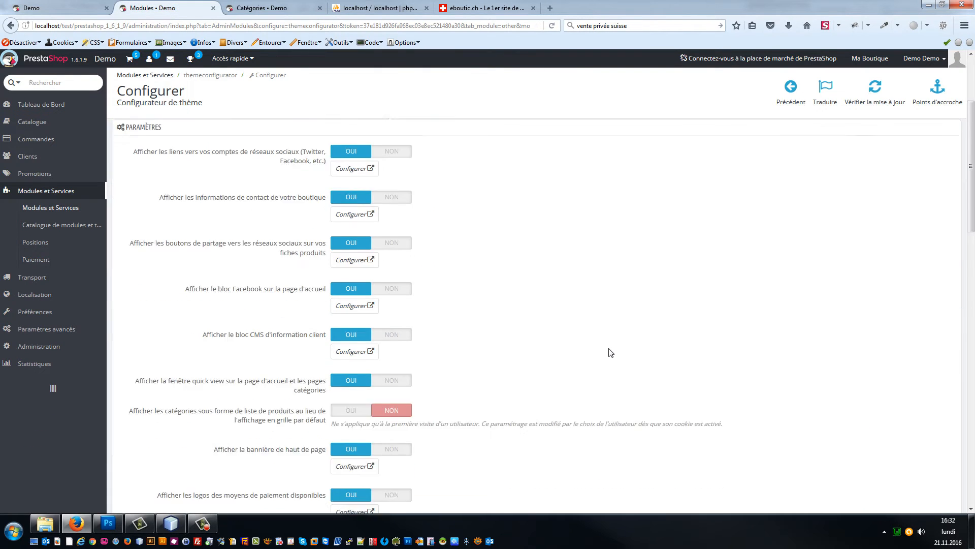
{"action": "scroll", "coordinate": [608, 344], "scroll_direction": "down", "scroll_amount": 15}
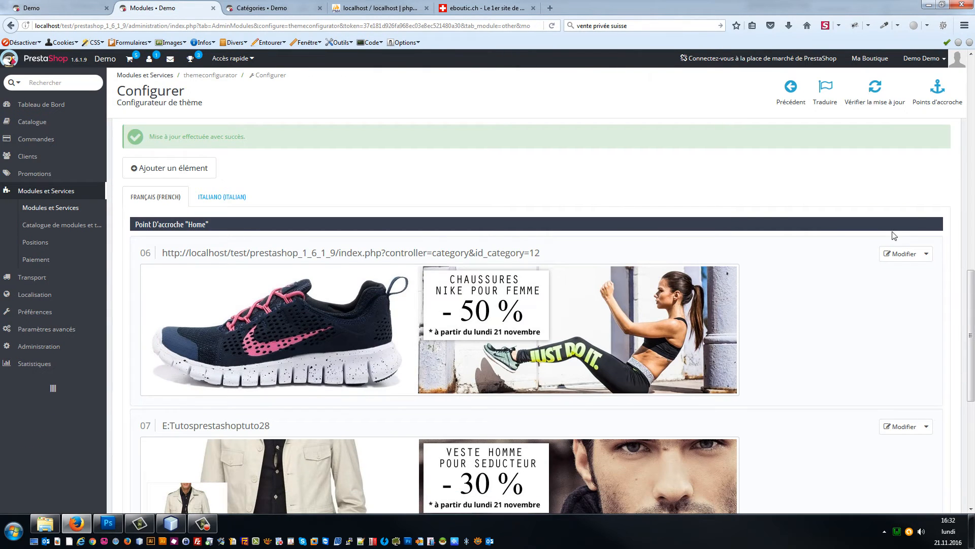
{"action": "left_click", "coordinate": [921, 257]}
Step: Move the category address from the image title into the target link field and save
{"action": "scroll", "coordinate": [536, 305], "scroll_direction": "down", "scroll_amount": 3}
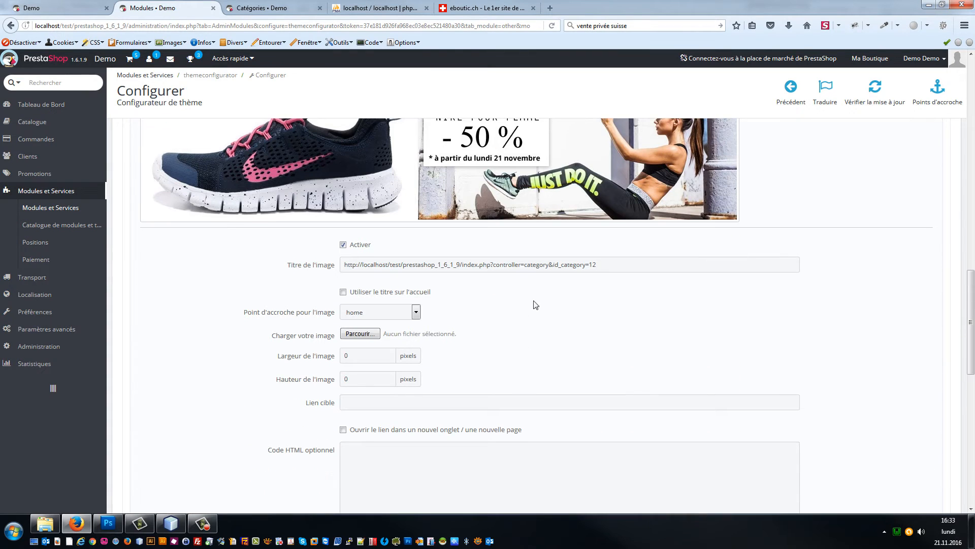
{"action": "triple_click", "coordinate": [575, 271]}
{"action": "key", "text": "ctrl+x"}
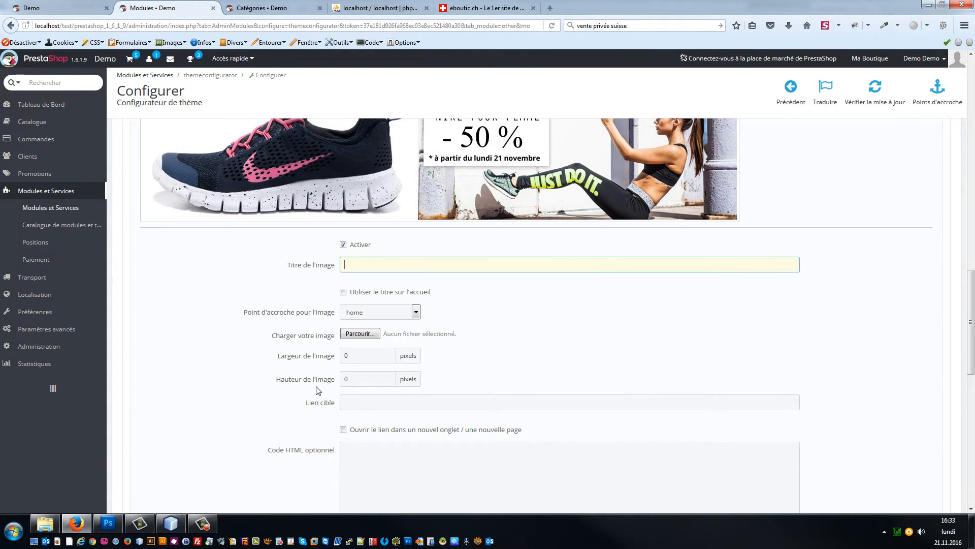
{"action": "left_click", "coordinate": [373, 403]}
{"action": "key", "text": "ctrl+v"}
{"action": "key", "text": "Tab"}
{"action": "scroll", "coordinate": [868, 195], "scroll_direction": "down", "scroll_amount": 6}
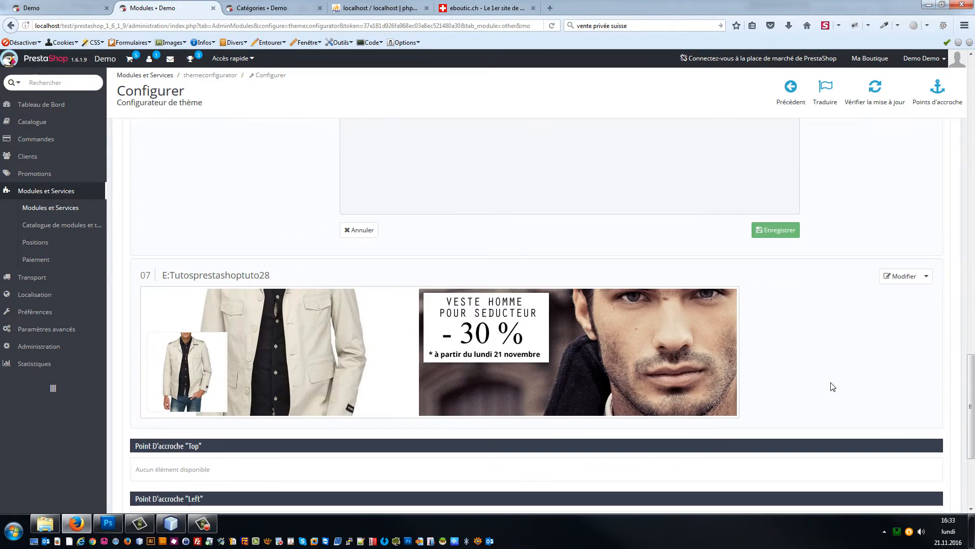
{"action": "left_click", "coordinate": [789, 230]}
{"action": "left_click", "coordinate": [62, 4]}
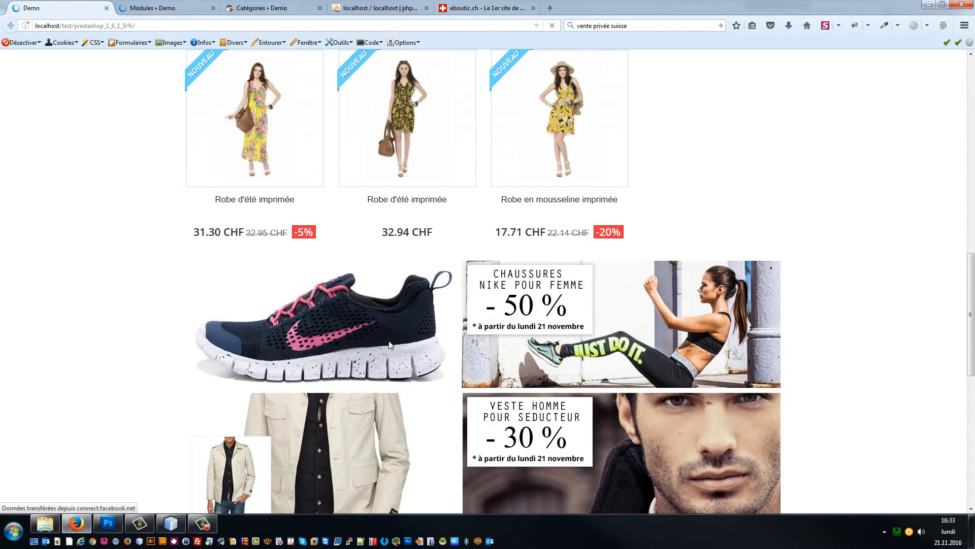
{"action": "left_click", "coordinate": [553, 330]}
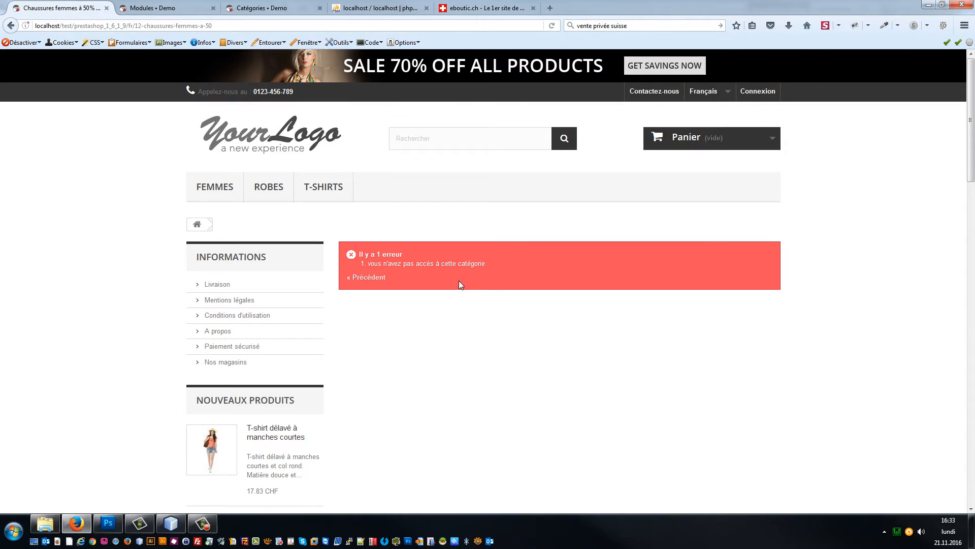
{"action": "left_click", "coordinate": [247, 129]}
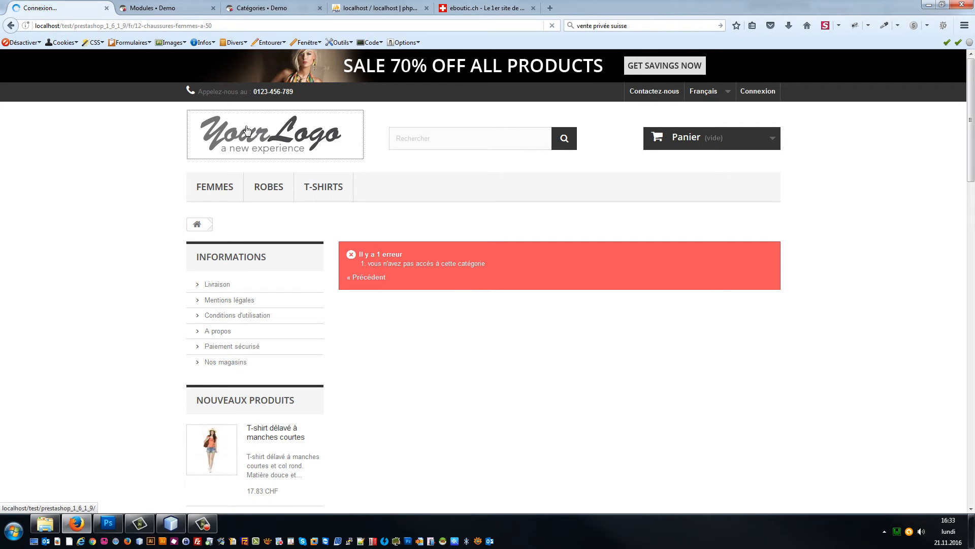
{"action": "scroll", "coordinate": [305, 303], "scroll_direction": "down", "scroll_amount": 1}
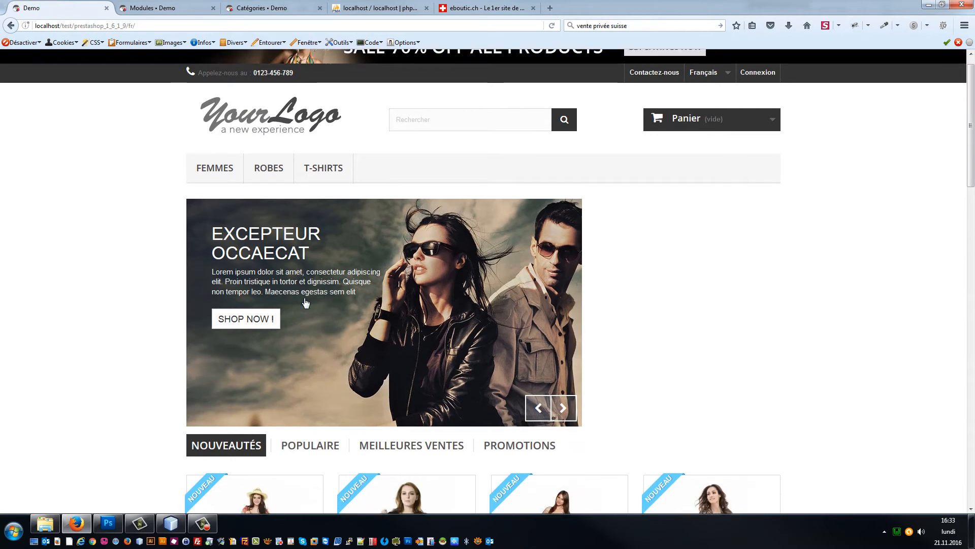
{"action": "scroll", "coordinate": [305, 303], "scroll_direction": "down", "scroll_amount": 12}
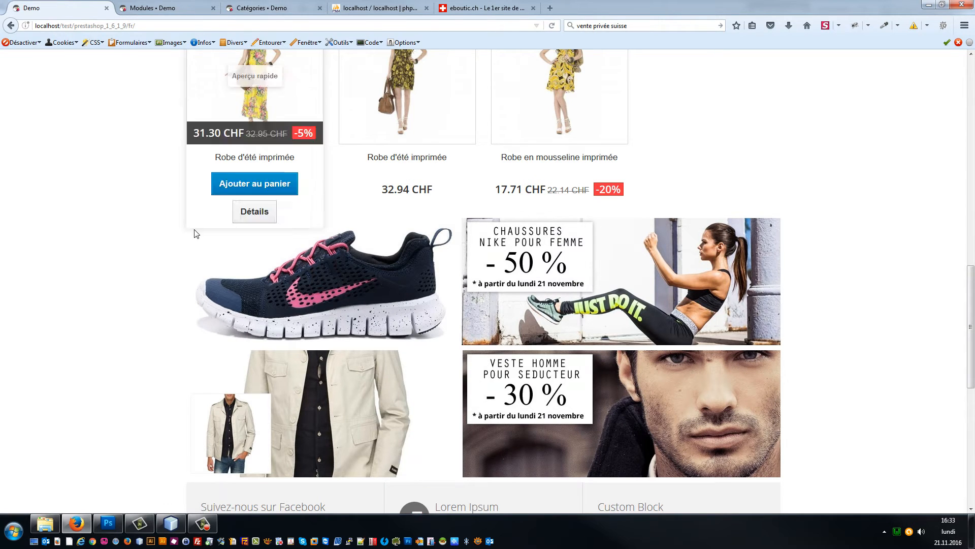
{"action": "scroll", "coordinate": [66, 304], "scroll_direction": "up", "scroll_amount": 1}
{"action": "scroll", "coordinate": [220, 298], "scroll_direction": "up", "scroll_amount": 12}
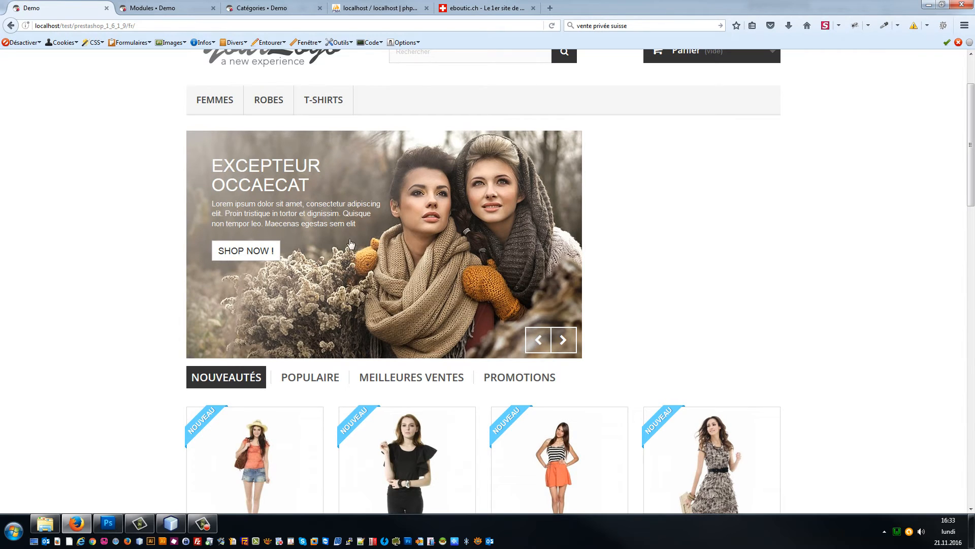
{"action": "left_click", "coordinate": [256, 7]}
Step: Open the back-office modules list in a new tab from the theme configurator page
{"action": "left_click", "coordinate": [150, 8]}
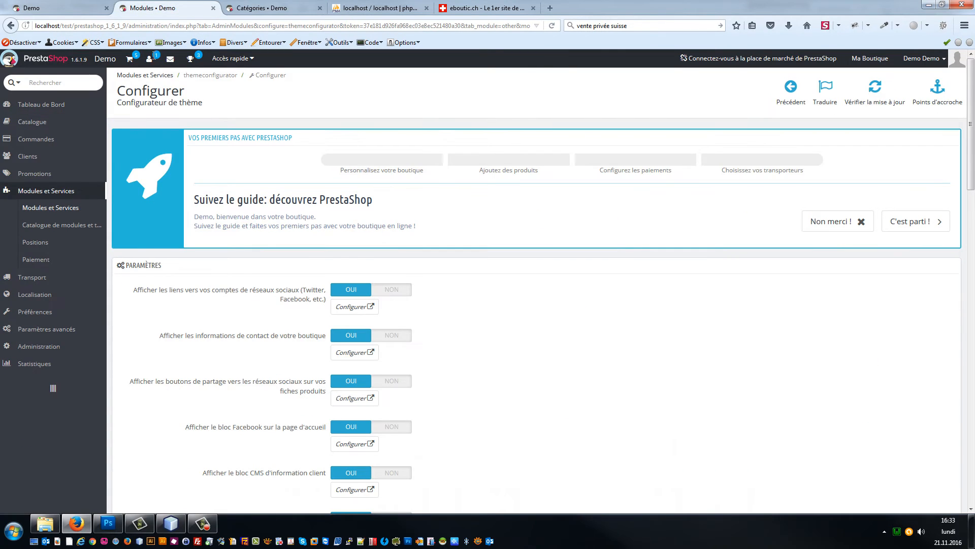
{"action": "right_click", "coordinate": [51, 208]}
{"action": "left_click", "coordinate": [81, 217]}
{"action": "left_click", "coordinate": [262, 5]}
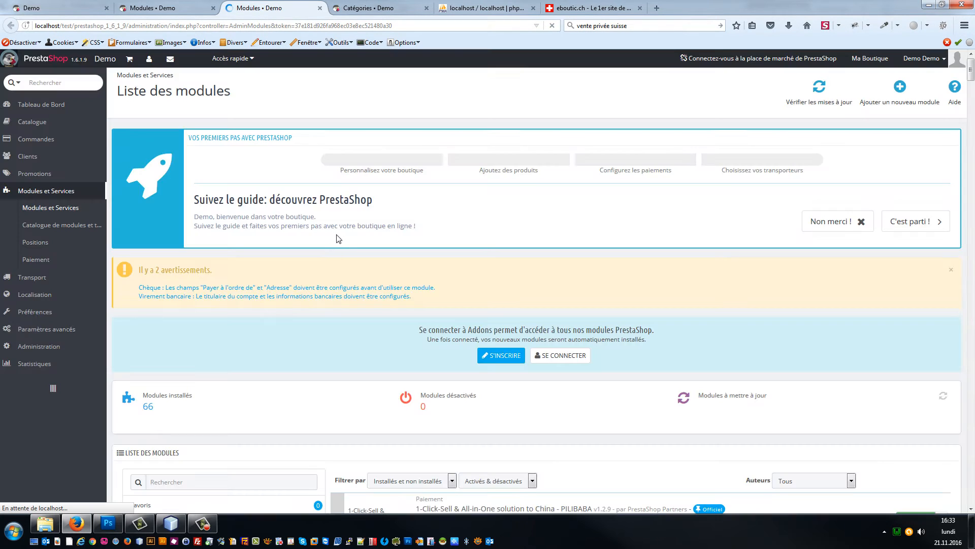
Step: Search modules for 'diap' and disable the Diaporama image slider module
{"action": "scroll", "coordinate": [235, 348], "scroll_direction": "down", "scroll_amount": 5}
{"action": "left_click", "coordinate": [213, 255]}
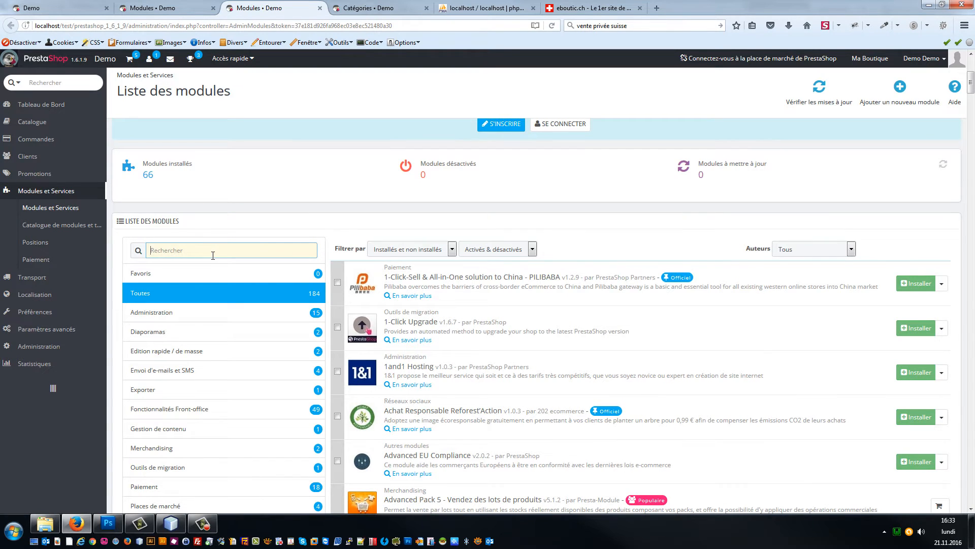
{"action": "type", "text": "dio"}
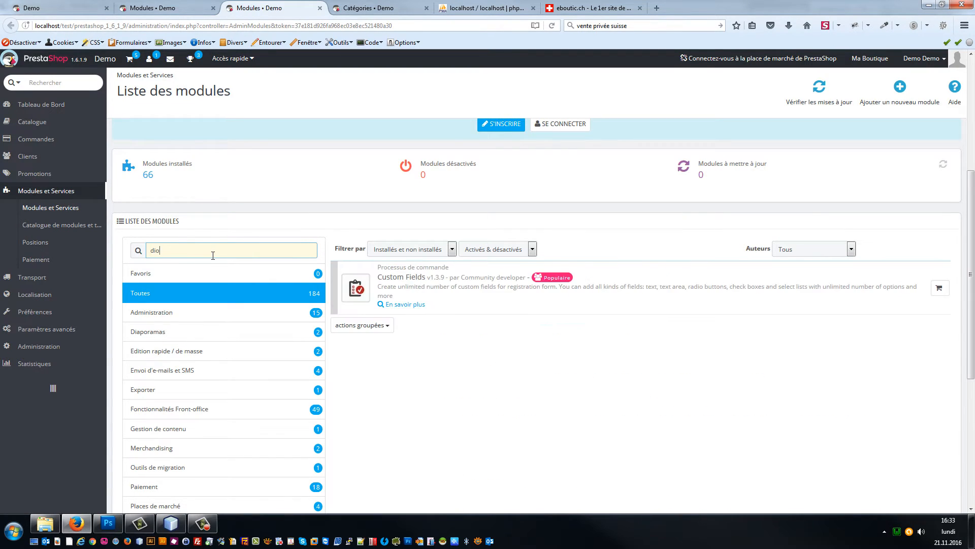
{"action": "key", "text": "BackSpace"}
{"action": "type", "text": "ap"}
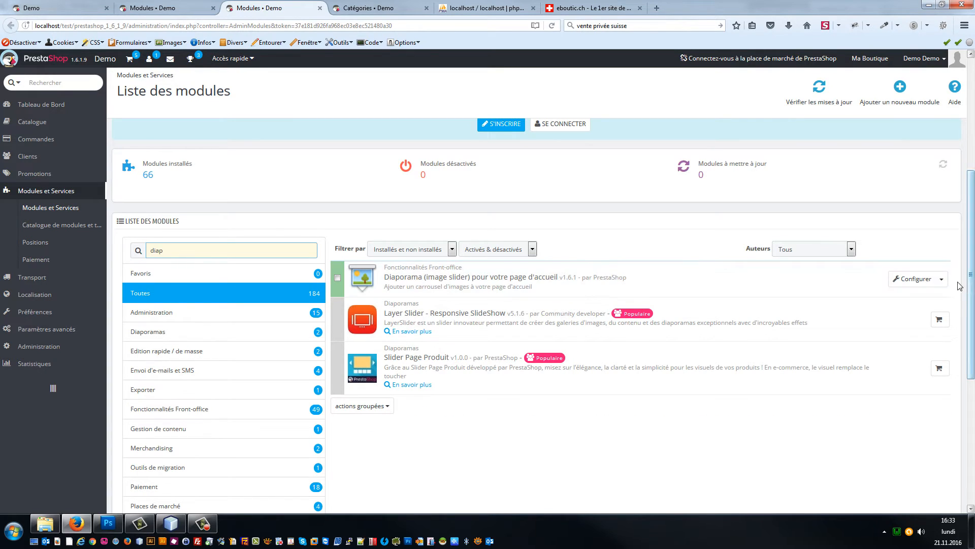
{"action": "left_click", "coordinate": [941, 278]}
{"action": "left_click", "coordinate": [901, 310]}
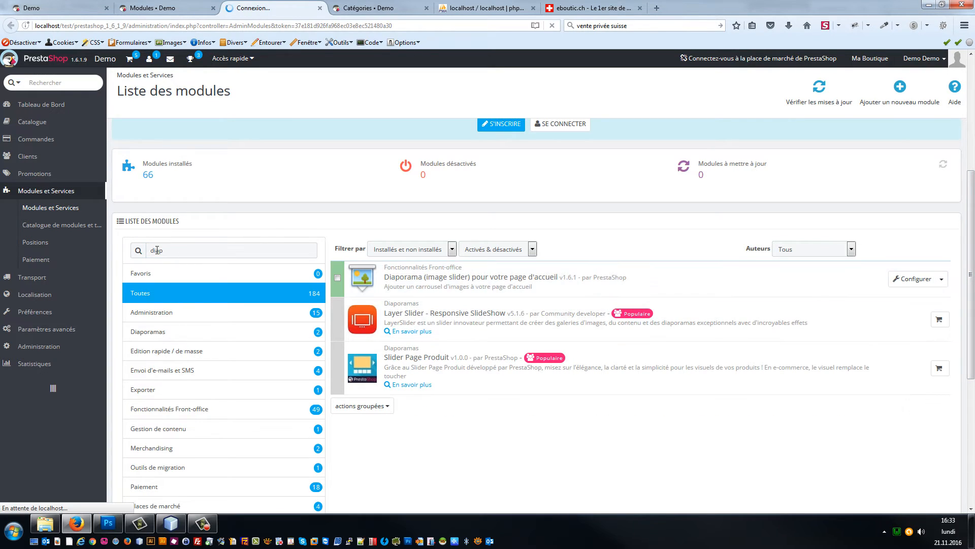
Step: Search for 'menu', deactivate Menu Haut horizontal, and view the storefront
{"action": "left_click", "coordinate": [208, 257]}
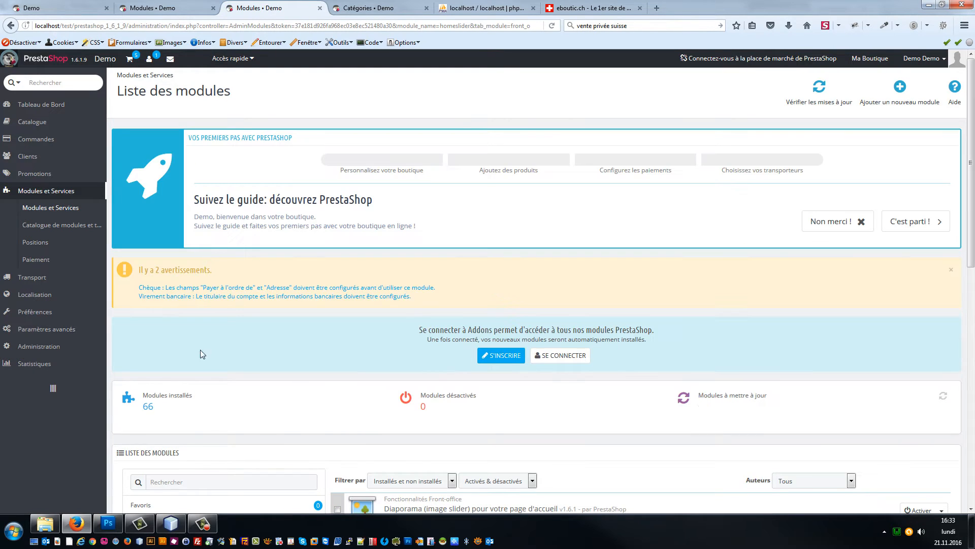
{"action": "type", "text": "menu"}
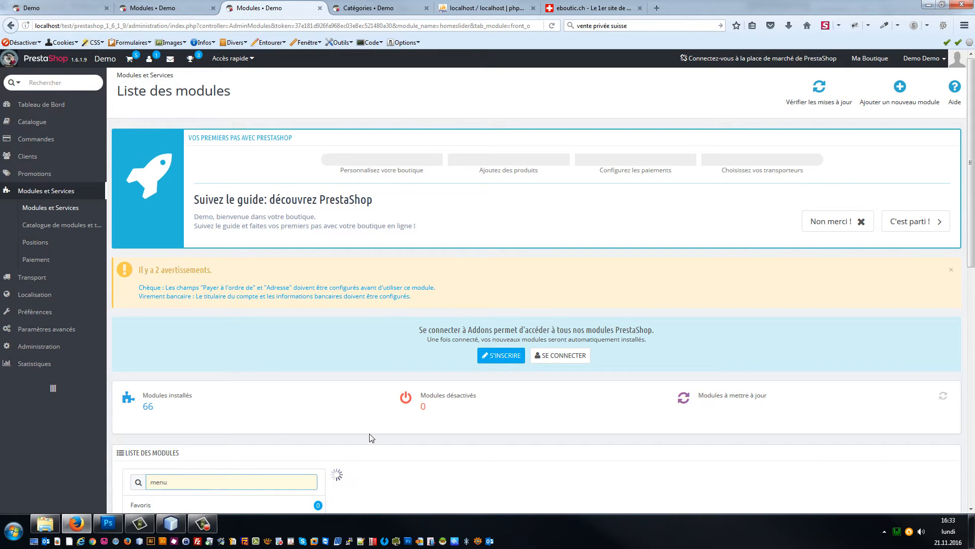
{"action": "scroll", "coordinate": [370, 433], "scroll_direction": "down", "scroll_amount": 3}
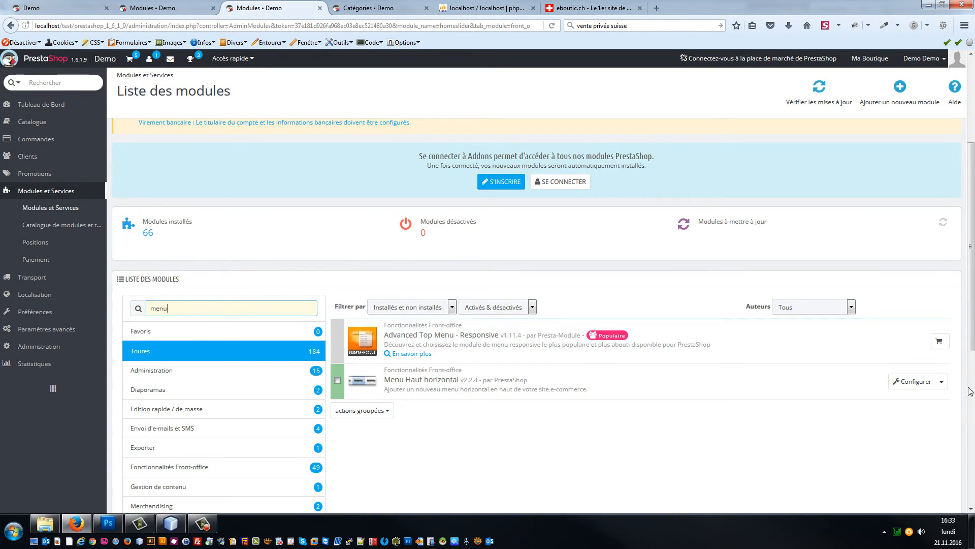
{"action": "left_click", "coordinate": [942, 381]}
{"action": "left_click", "coordinate": [880, 400]}
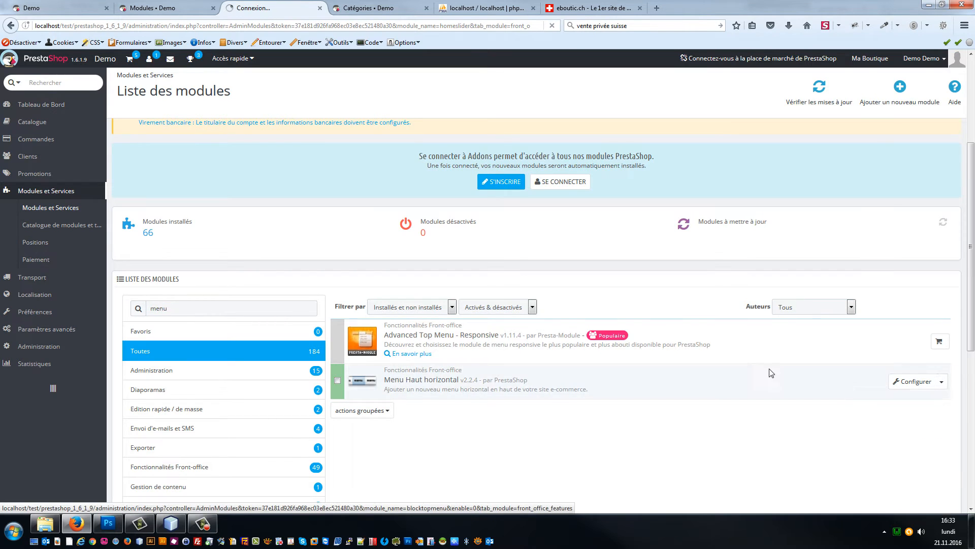
{"action": "left_click", "coordinate": [31, 7]}
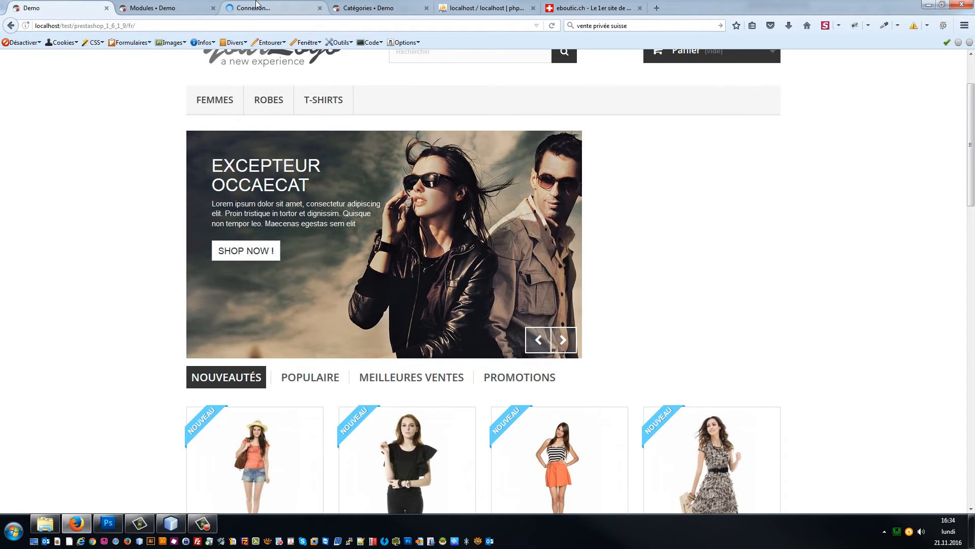
Step: Search 'meill' and deactivate the Bloc meilleures ventes module
{"action": "left_click", "coordinate": [254, 8]}
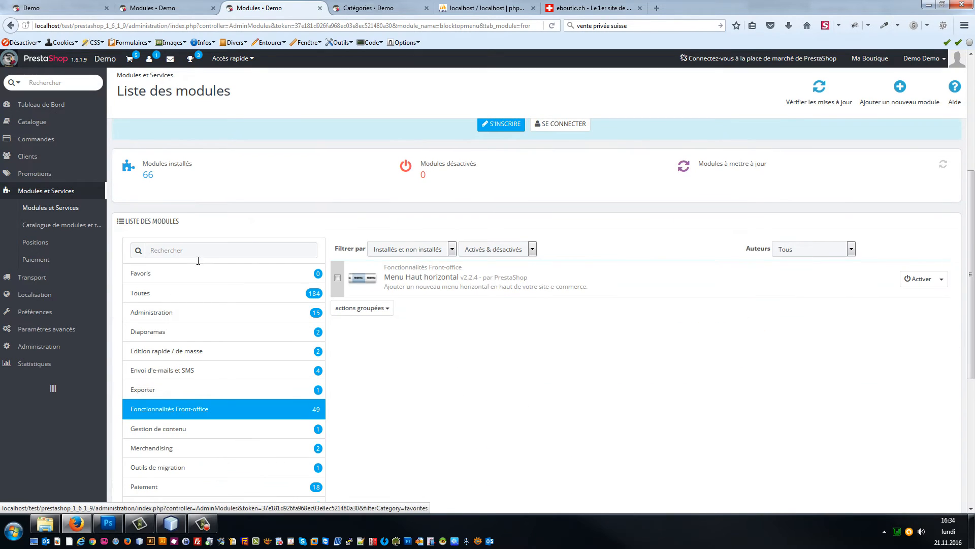
{"action": "left_click", "coordinate": [197, 251]}
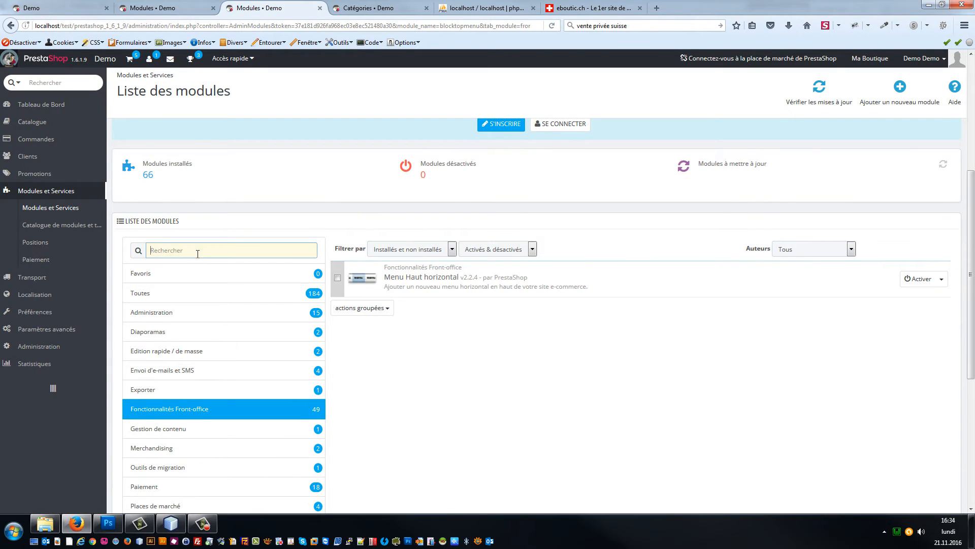
{"action": "type", "text": "meilleur"}
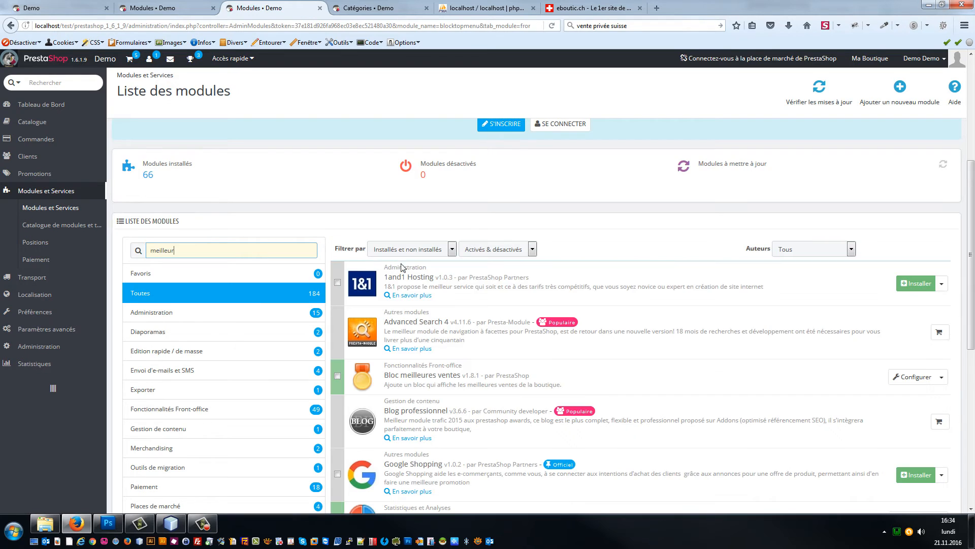
{"action": "left_click", "coordinate": [941, 377]}
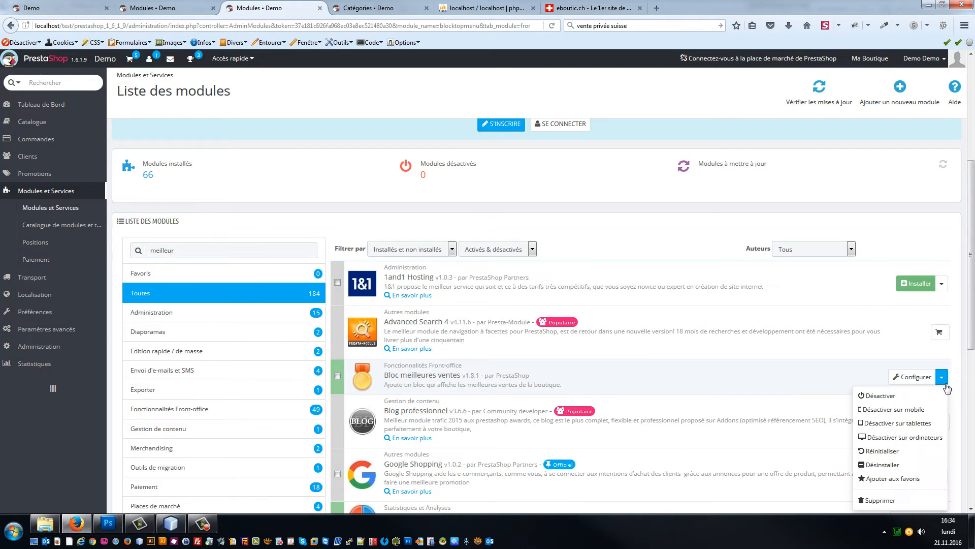
{"action": "left_click", "coordinate": [861, 395]}
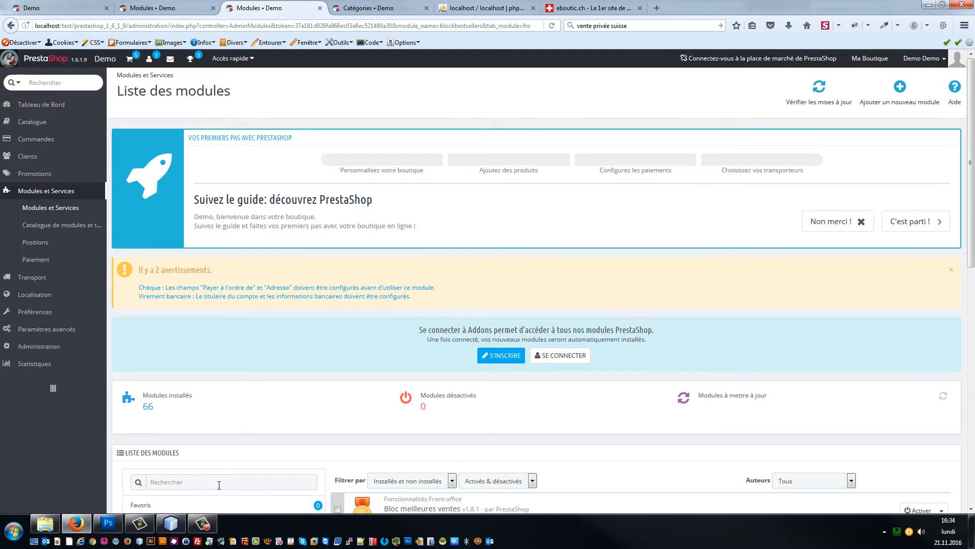
Step: Search 'bloc nou' and deactivate the Bloc nouveaux produits module
{"action": "left_click", "coordinate": [218, 487]}
{"action": "type", "text": "nouveaut"}
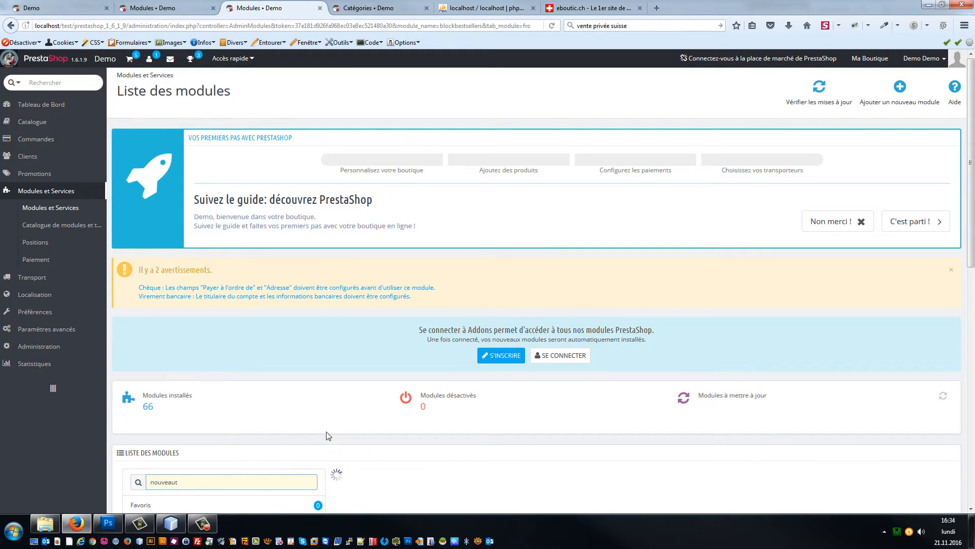
{"action": "scroll", "coordinate": [431, 424], "scroll_direction": "down", "scroll_amount": 2}
{"action": "scroll", "coordinate": [601, 418], "scroll_direction": "down", "scroll_amount": 2}
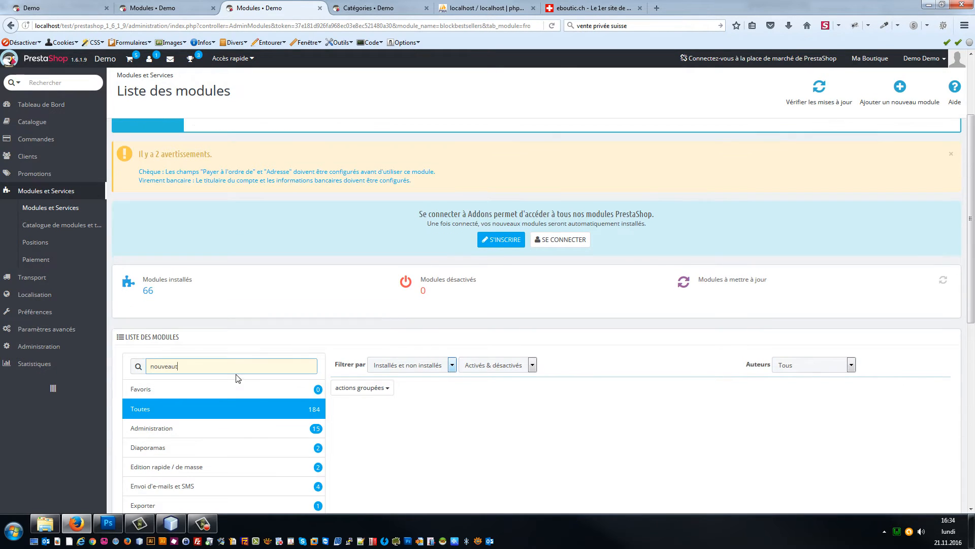
{"action": "key", "text": "ctrl+a"}
{"action": "type", "text": "bloc nou"}
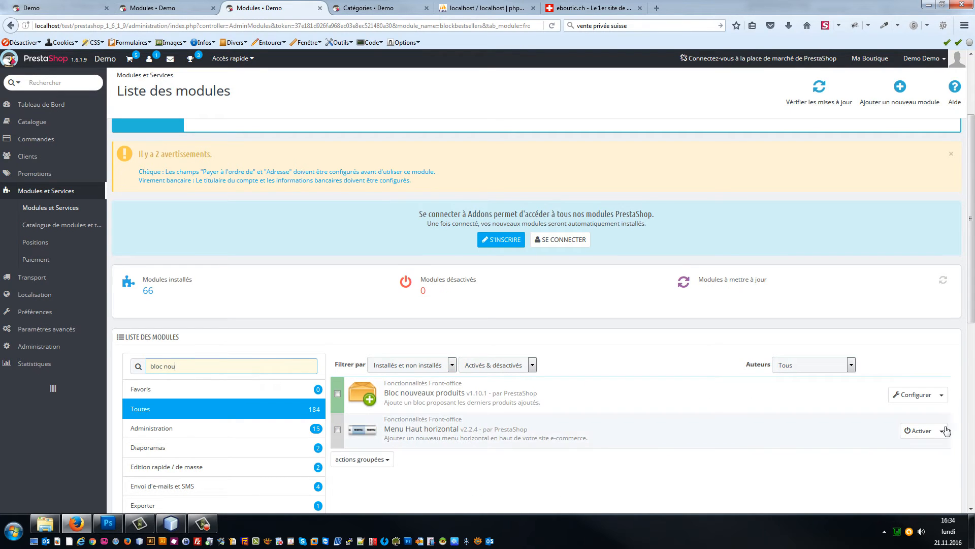
{"action": "left_click", "coordinate": [941, 395]}
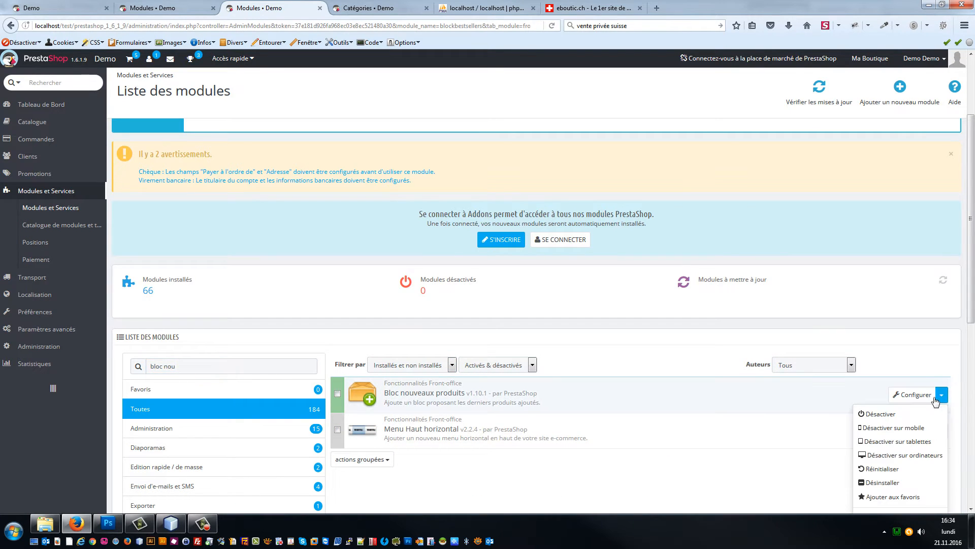
{"action": "left_click", "coordinate": [887, 414]}
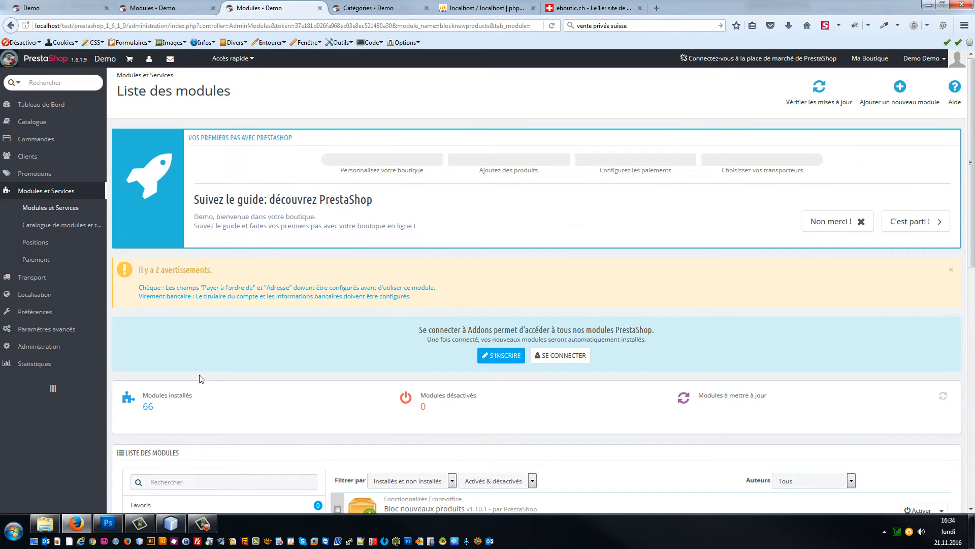
Step: Search 'phare', deactivate the homepage featured-products module, and view the storefront home page
{"action": "scroll", "coordinate": [225, 446], "scroll_direction": "down", "scroll_amount": 2}
{"action": "left_click", "coordinate": [197, 373]}
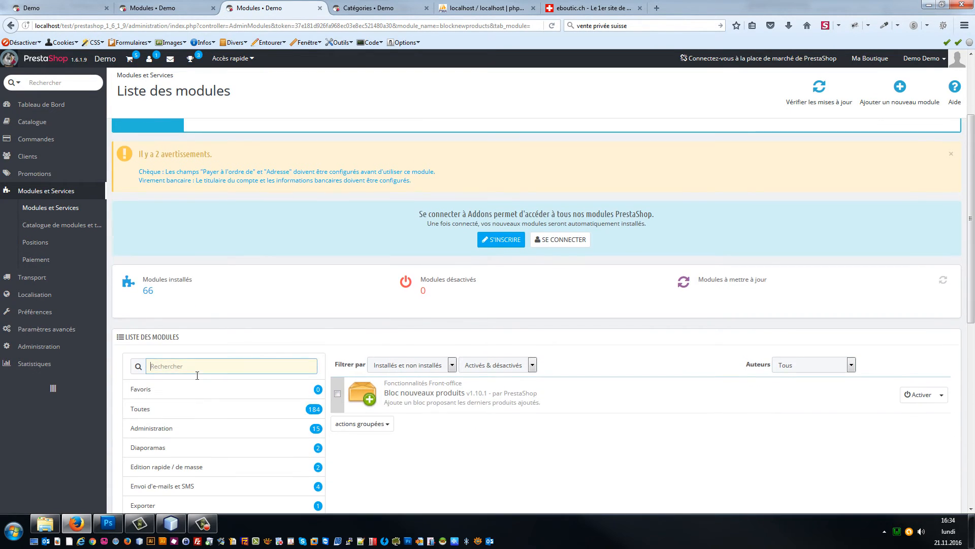
{"action": "type", "text": "phare"}
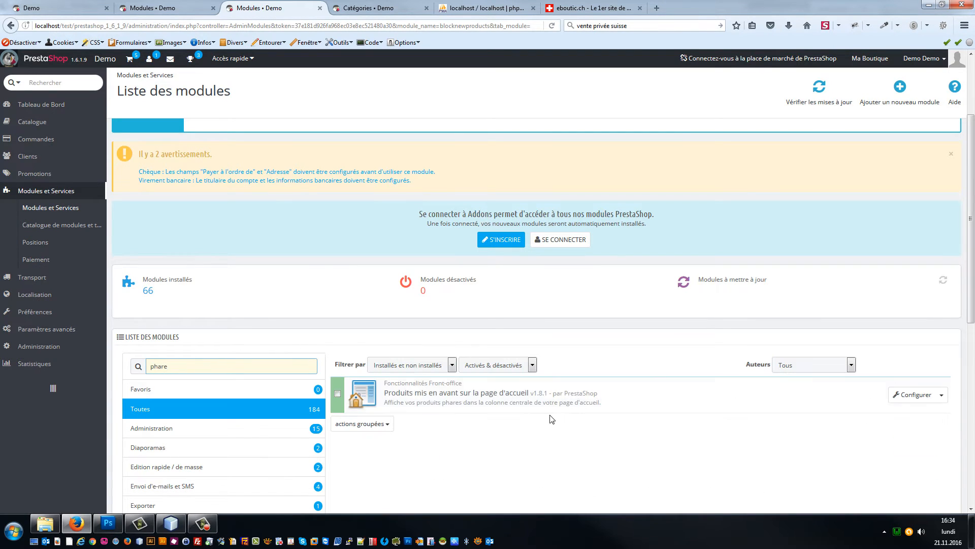
{"action": "left_click", "coordinate": [941, 395]}
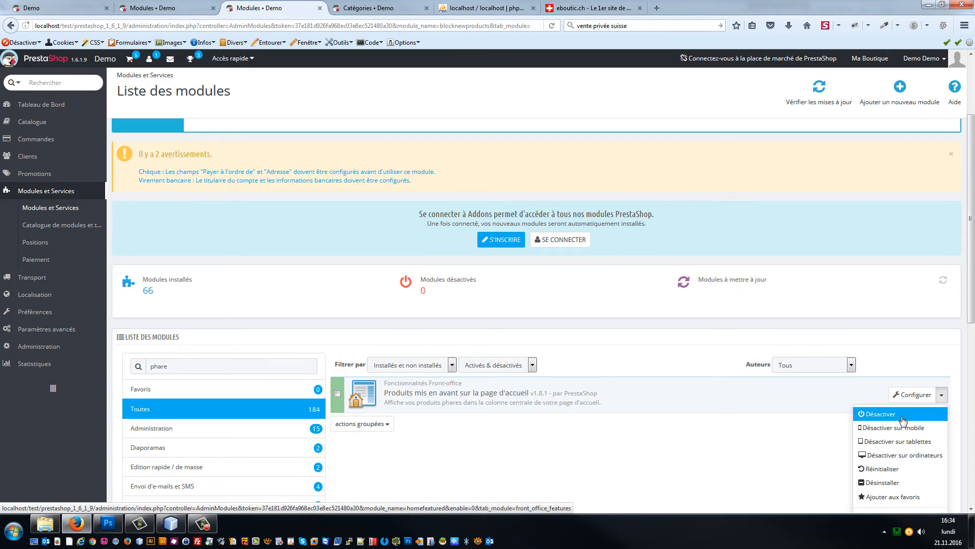
{"action": "left_click", "coordinate": [901, 419]}
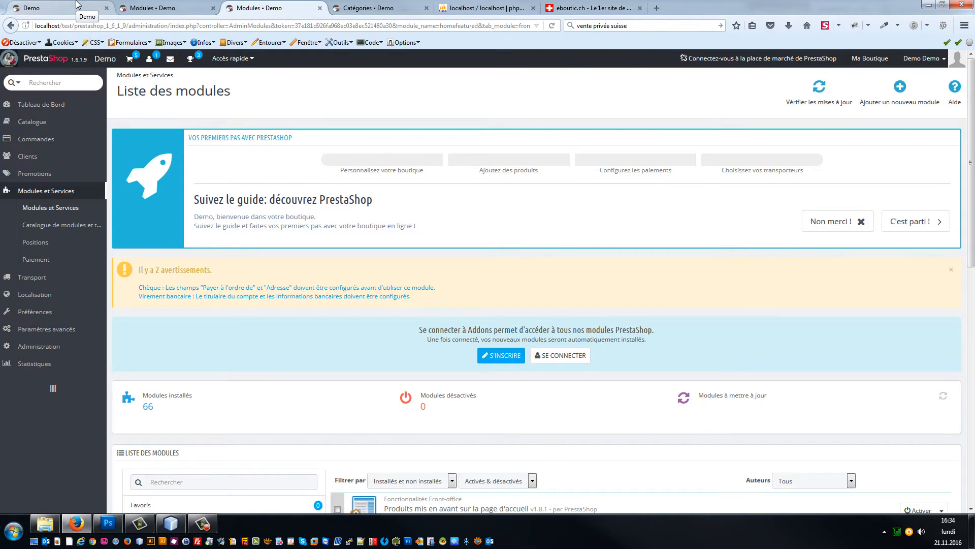
{"action": "left_click", "coordinate": [91, 8]}
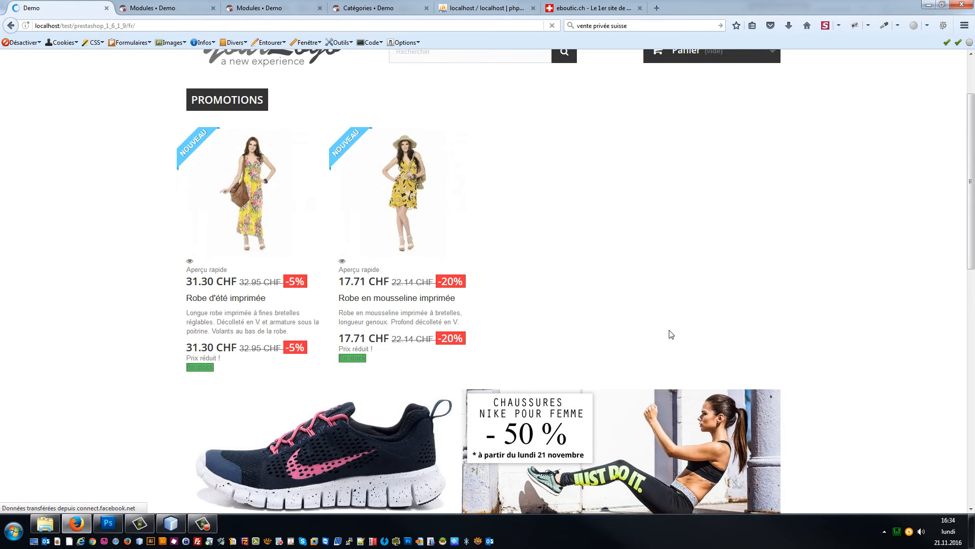
Step: Search 'promo' and deactivate the Bloc promotions module
{"action": "scroll", "coordinate": [670, 333], "scroll_direction": "up", "scroll_amount": 3}
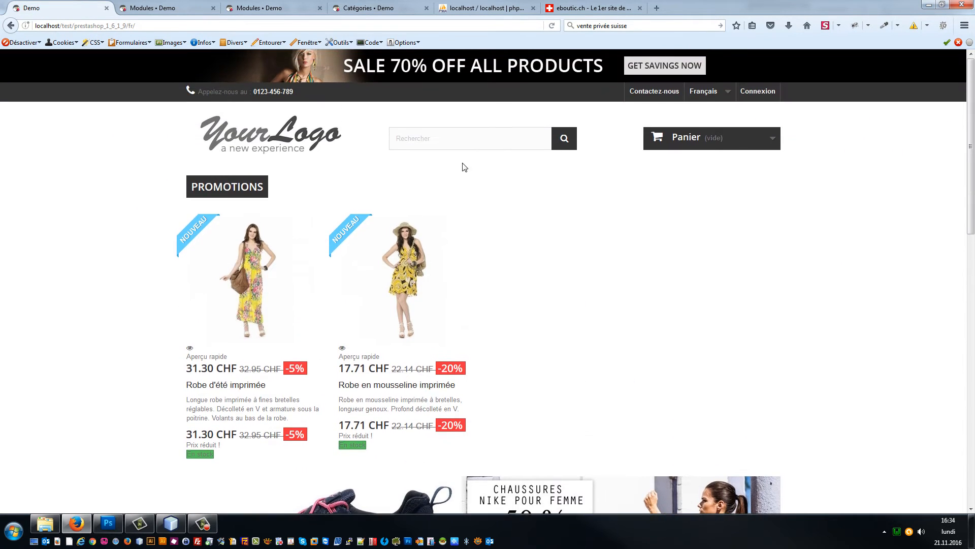
{"action": "left_click", "coordinate": [193, 6]}
{"action": "left_click", "coordinate": [259, 6]}
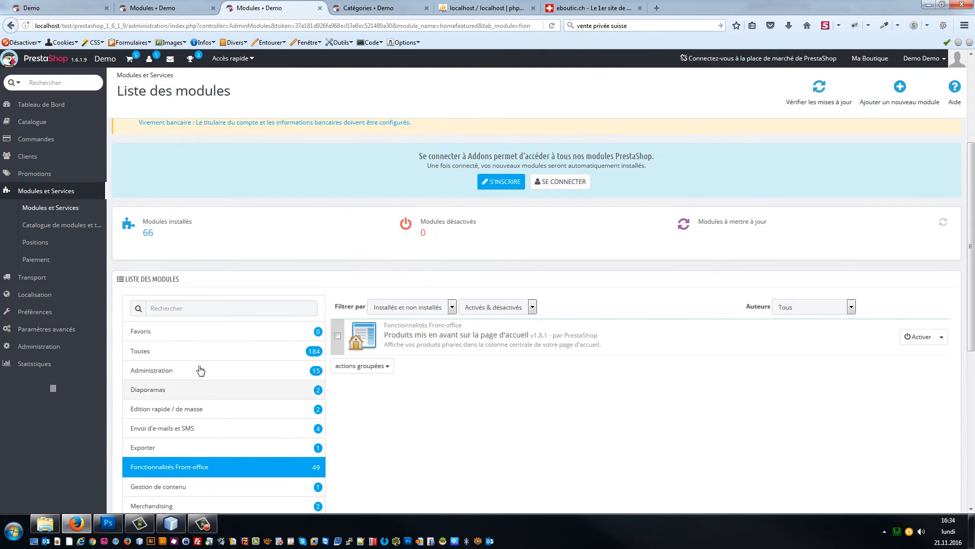
{"action": "left_click", "coordinate": [186, 308]}
{"action": "type", "text": "promot"}
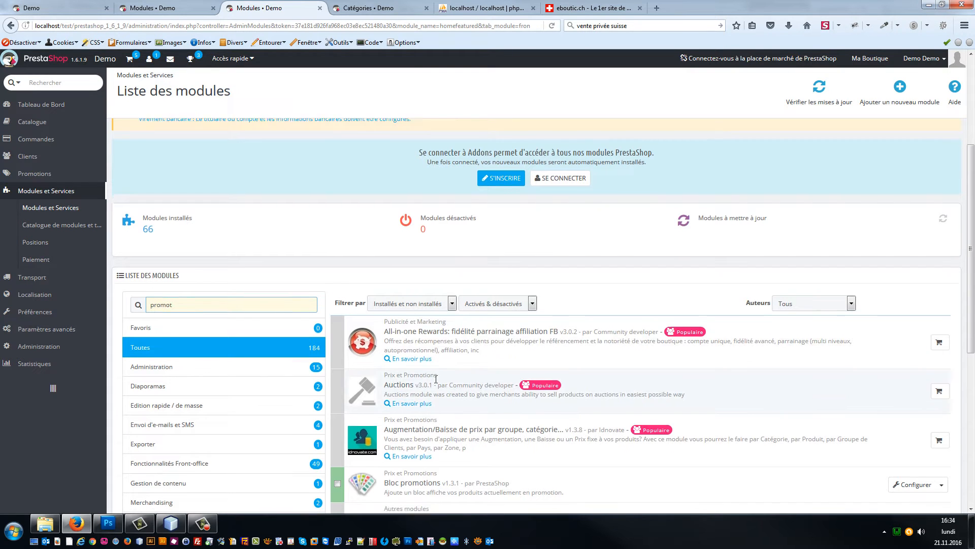
{"action": "scroll", "coordinate": [502, 371], "scroll_direction": "down", "scroll_amount": 2}
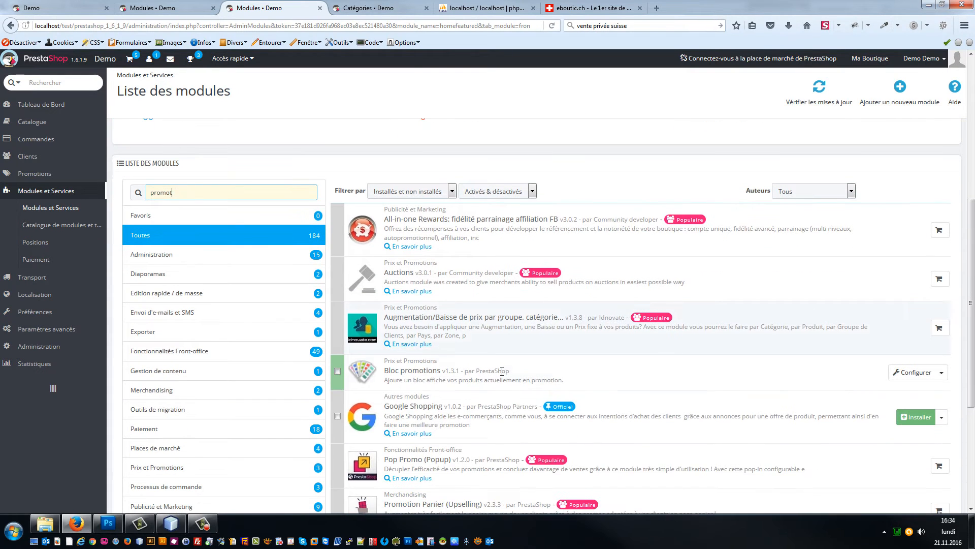
{"action": "left_click", "coordinate": [943, 373]}
{"action": "left_click", "coordinate": [894, 391]}
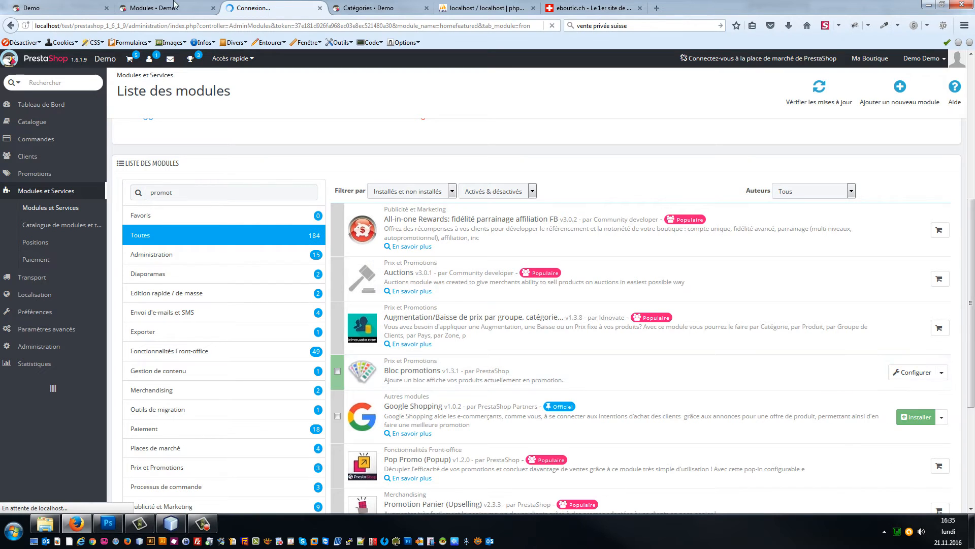
Step: Check the storefront home page, then return to the modules list via the theme configurator
{"action": "left_click", "coordinate": [35, 6]}
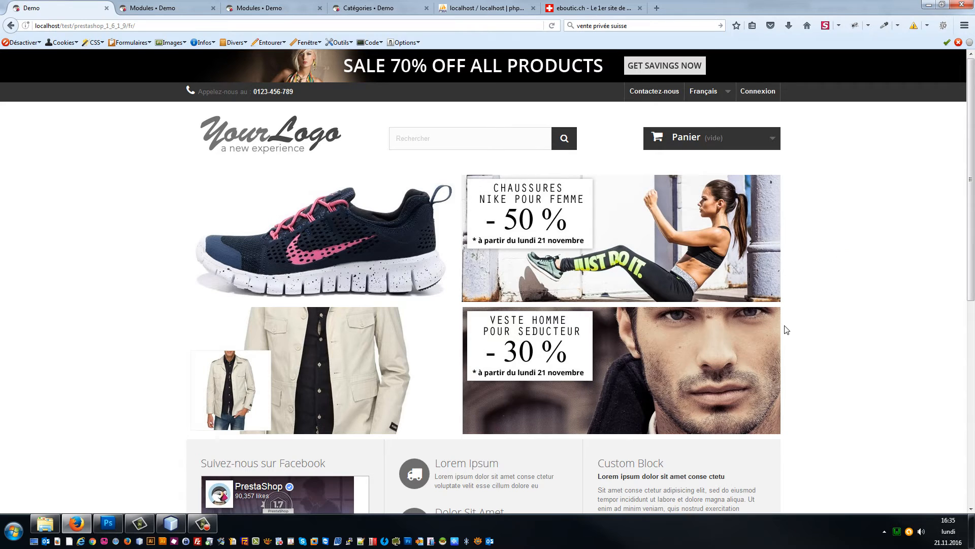
{"action": "scroll", "coordinate": [787, 337], "scroll_direction": "down", "scroll_amount": 7}
{"action": "scroll", "coordinate": [782, 333], "scroll_direction": "up", "scroll_amount": 3}
{"action": "scroll", "coordinate": [781, 332], "scroll_direction": "up", "scroll_amount": 4}
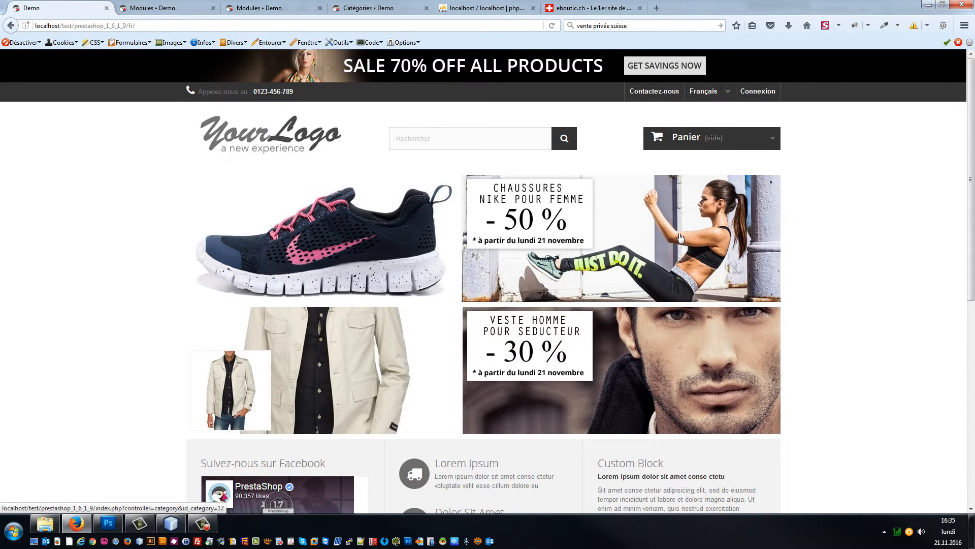
{"action": "left_click", "coordinate": [153, 8]}
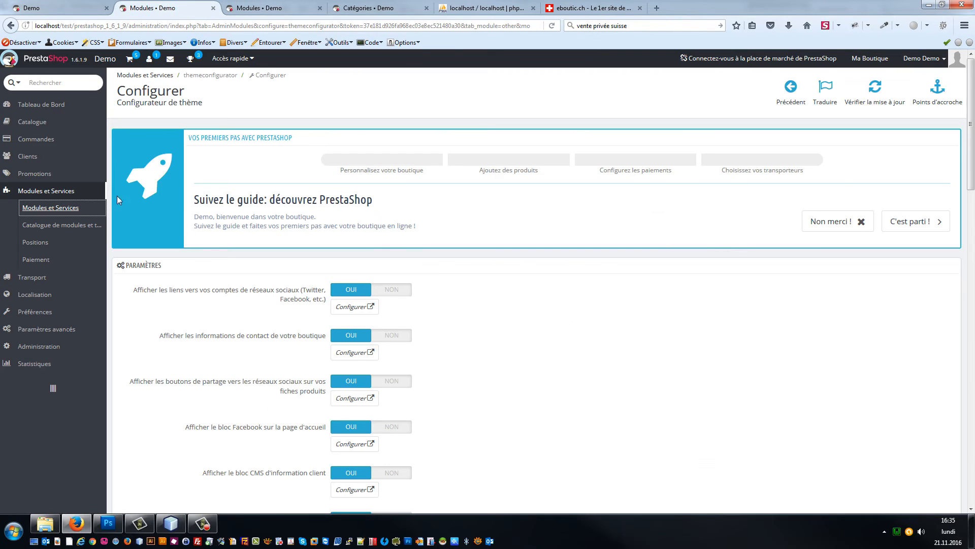
{"action": "left_click", "coordinate": [41, 211]}
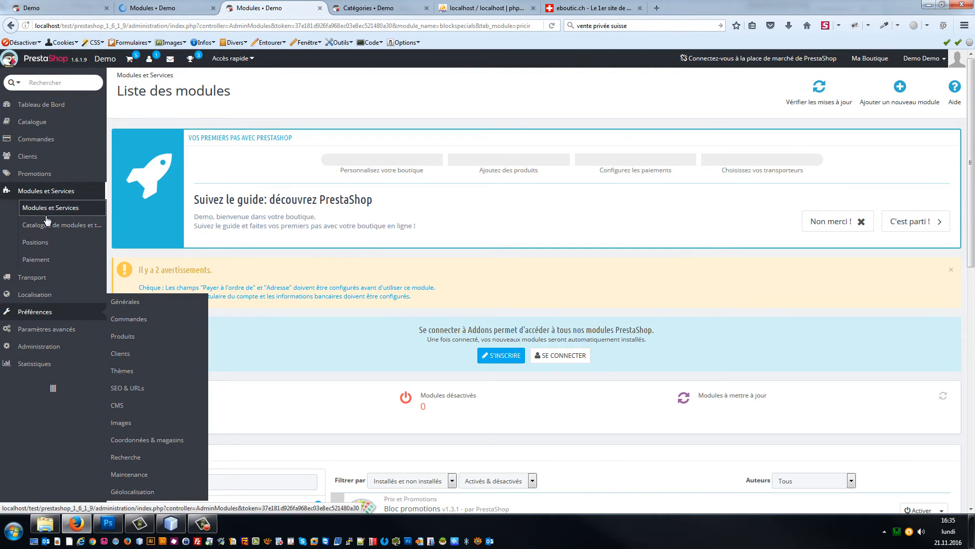
Step: Search 'recherche', disable Bloc recherche rapide, and reload the storefront to check it
{"action": "left_click", "coordinate": [46, 216]}
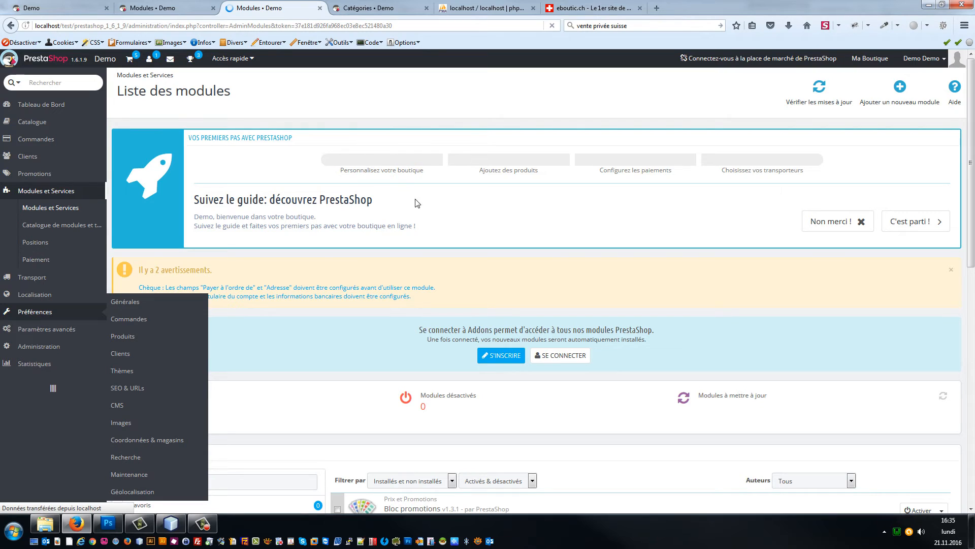
{"action": "scroll", "coordinate": [261, 370], "scroll_direction": "down", "scroll_amount": 1}
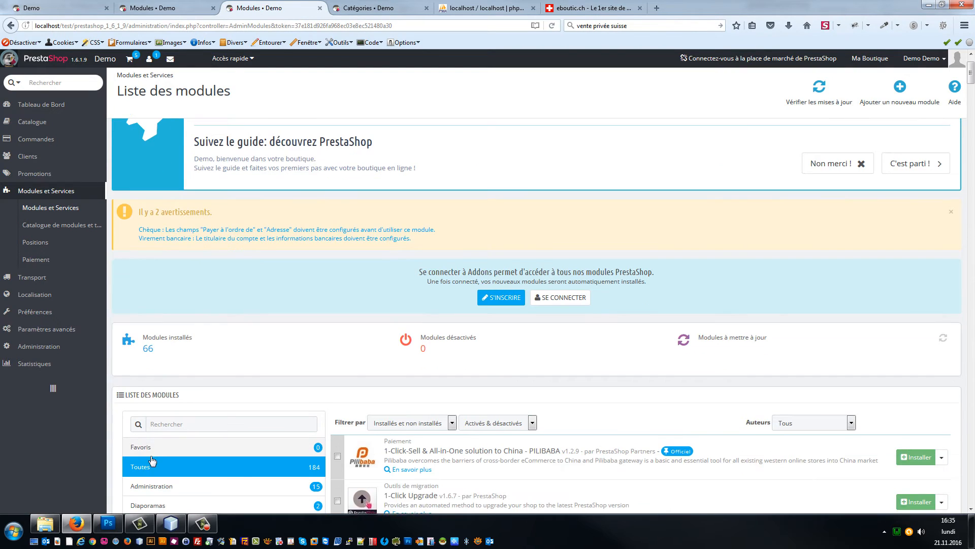
{"action": "left_click", "coordinate": [192, 430]}
{"action": "type", "text": "recherche"}
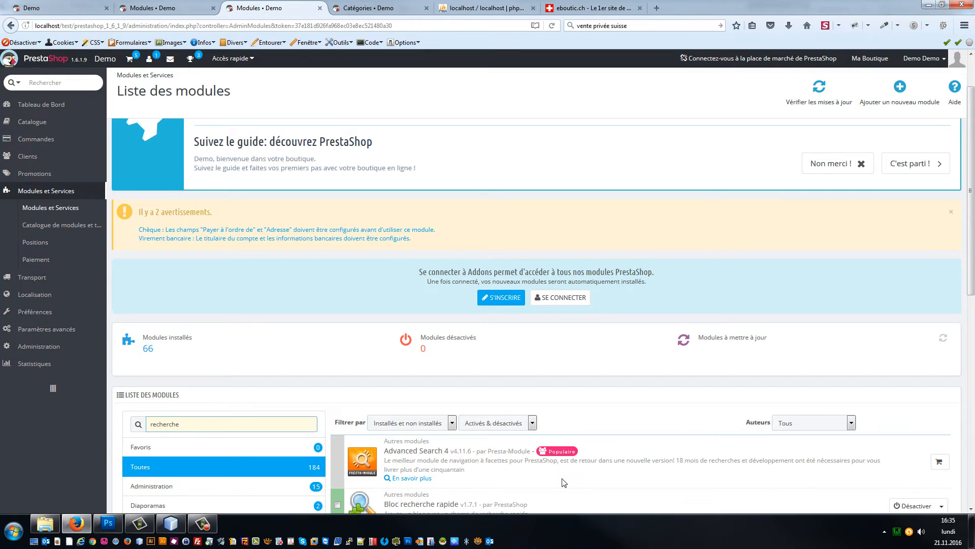
{"action": "scroll", "coordinate": [563, 482], "scroll_direction": "down", "scroll_amount": 1}
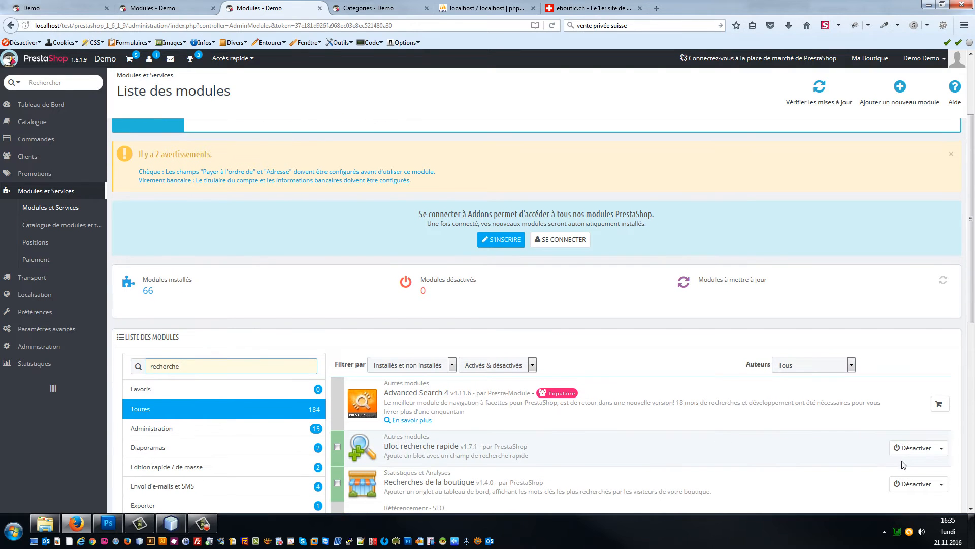
{"action": "left_click", "coordinate": [921, 450]}
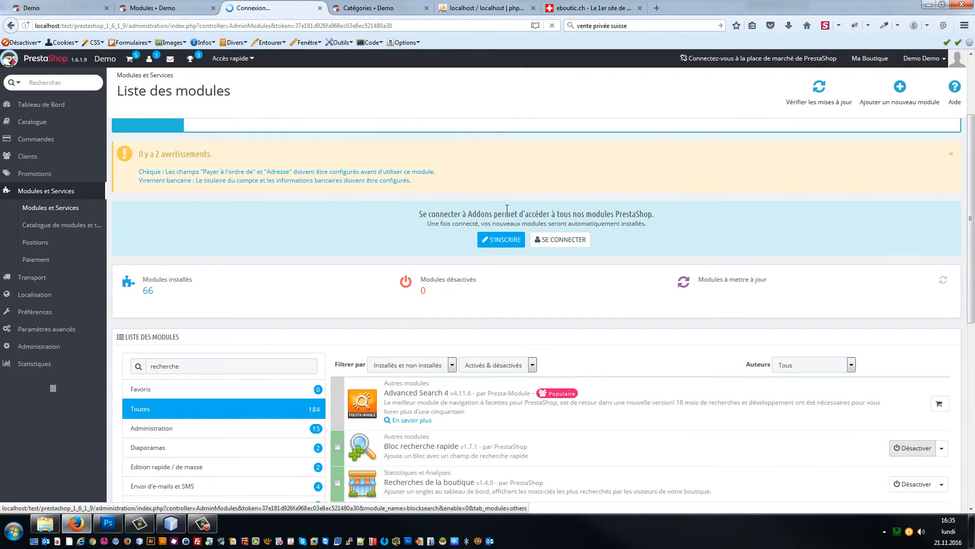
{"action": "left_click", "coordinate": [56, 6]}
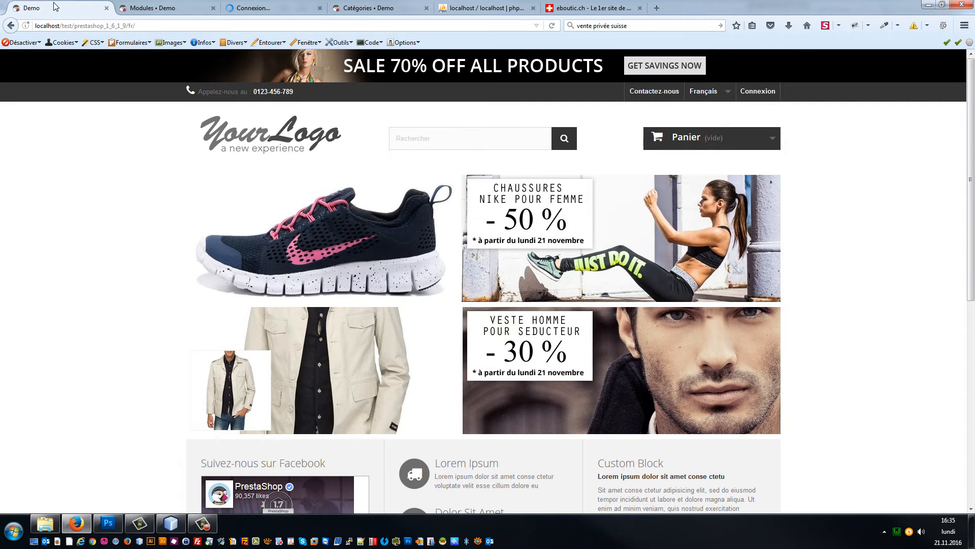
{"action": "key", "text": "F5"}
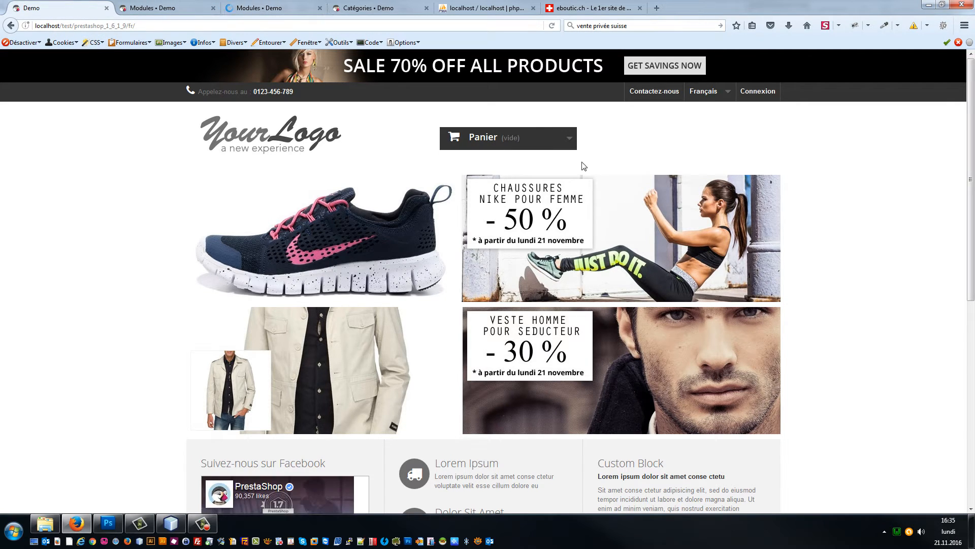
Step: Set Panier Ajax and cross-selling to NON in Bloc panier settings and save
{"action": "left_click", "coordinate": [259, 8]}
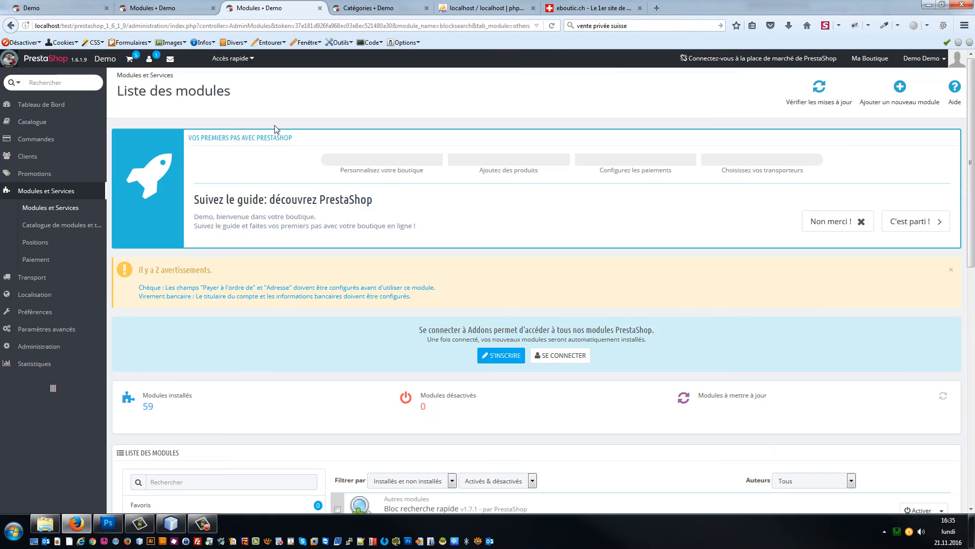
{"action": "left_click", "coordinate": [197, 257]}
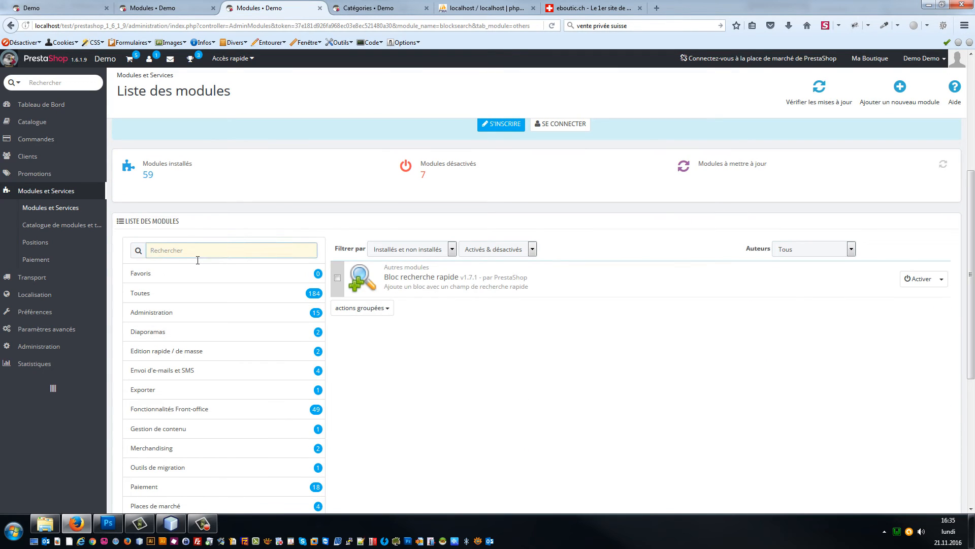
{"action": "type", "text": "panie"}
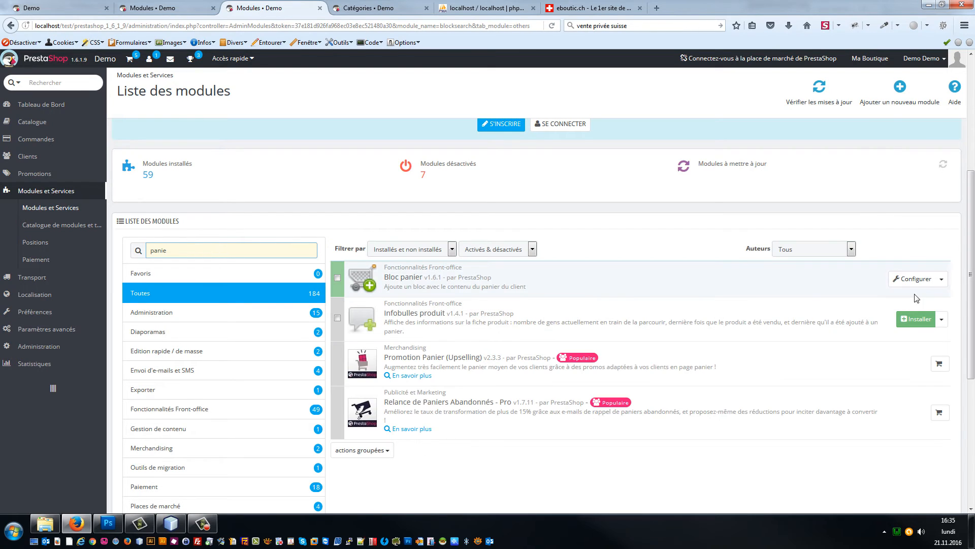
{"action": "left_click", "coordinate": [916, 282]}
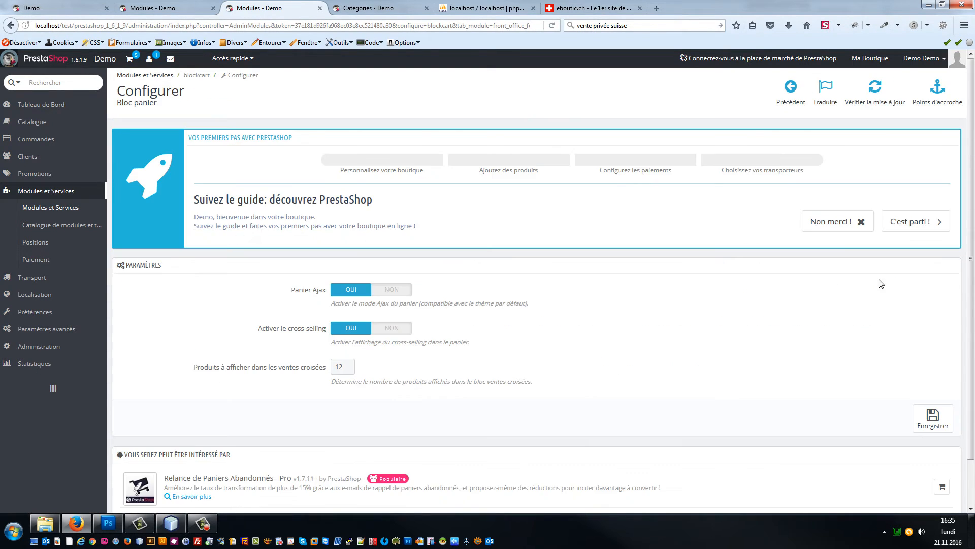
{"action": "left_click", "coordinate": [392, 289]}
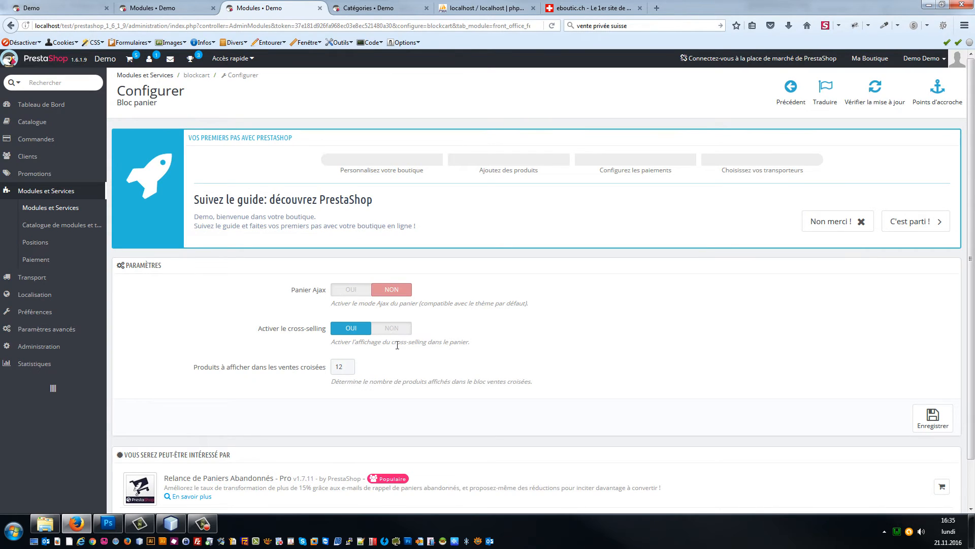
{"action": "left_click", "coordinate": [398, 334]}
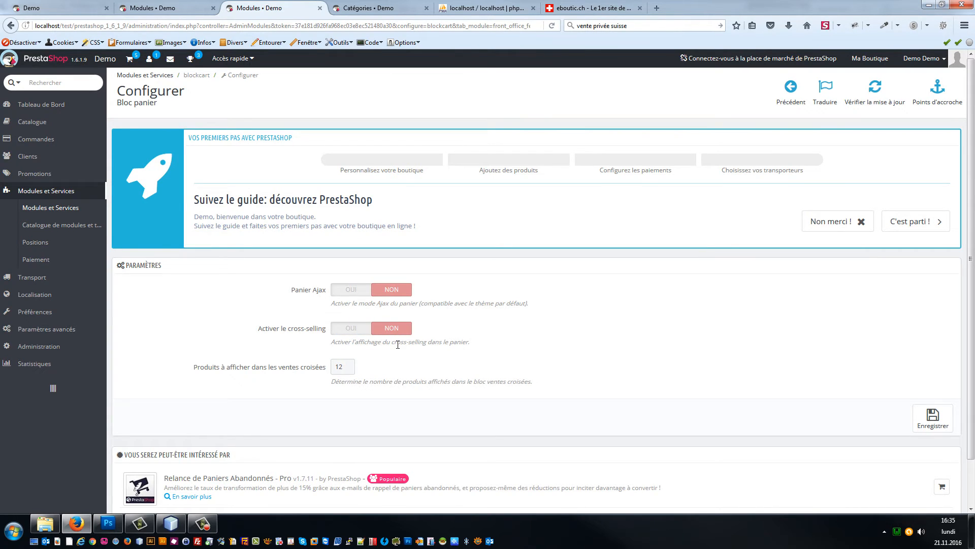
{"action": "left_click", "coordinate": [939, 419]}
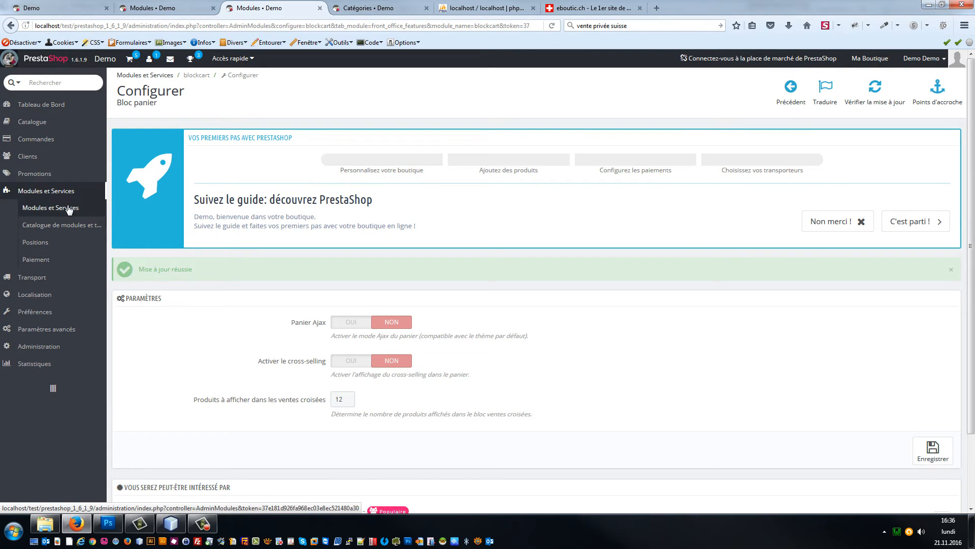
{"action": "left_click", "coordinate": [70, 209]}
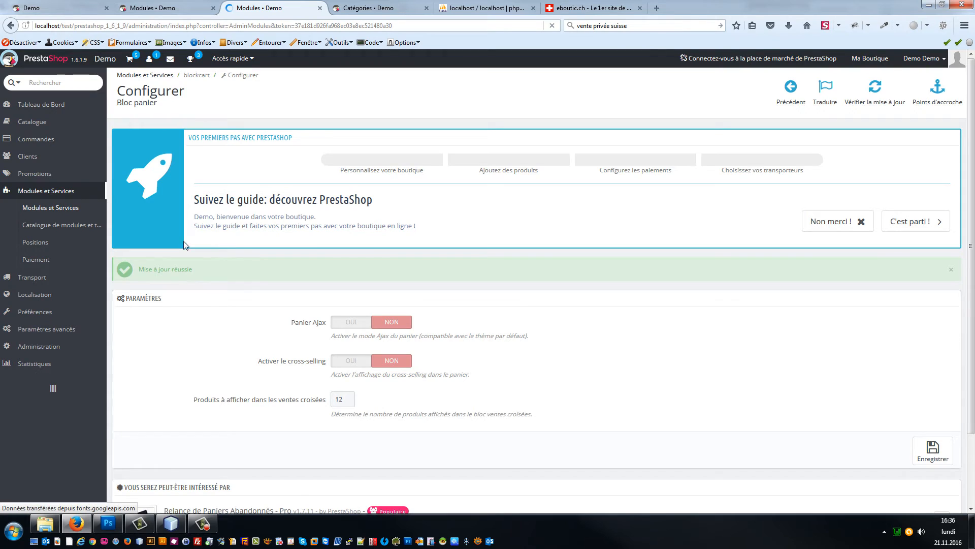
{"action": "scroll", "coordinate": [200, 365], "scroll_direction": "down", "scroll_amount": 3}
Step: Search the modules and deactivate the Bloc panier module
{"action": "left_click", "coordinate": [199, 365]}
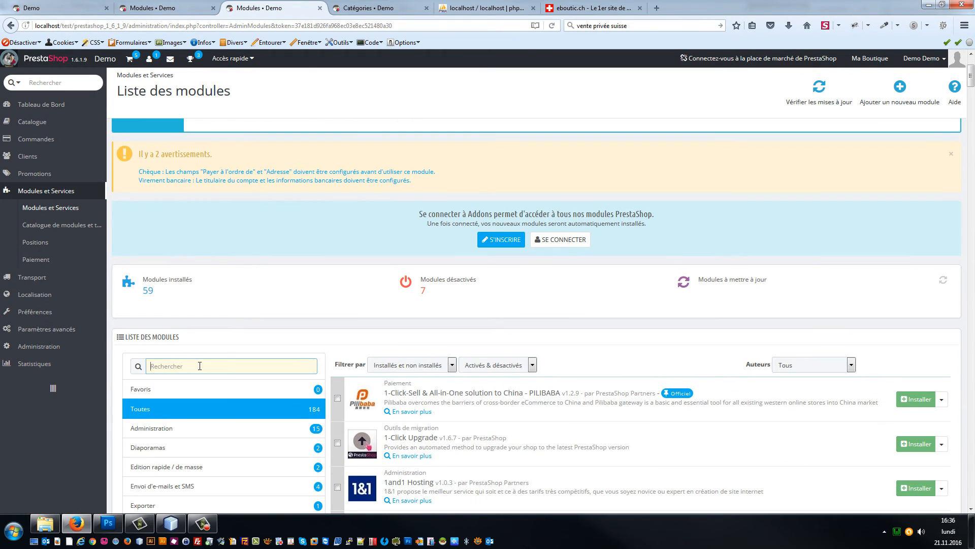
{"action": "type", "text": "d"}
{"action": "type", "text": "anier"}
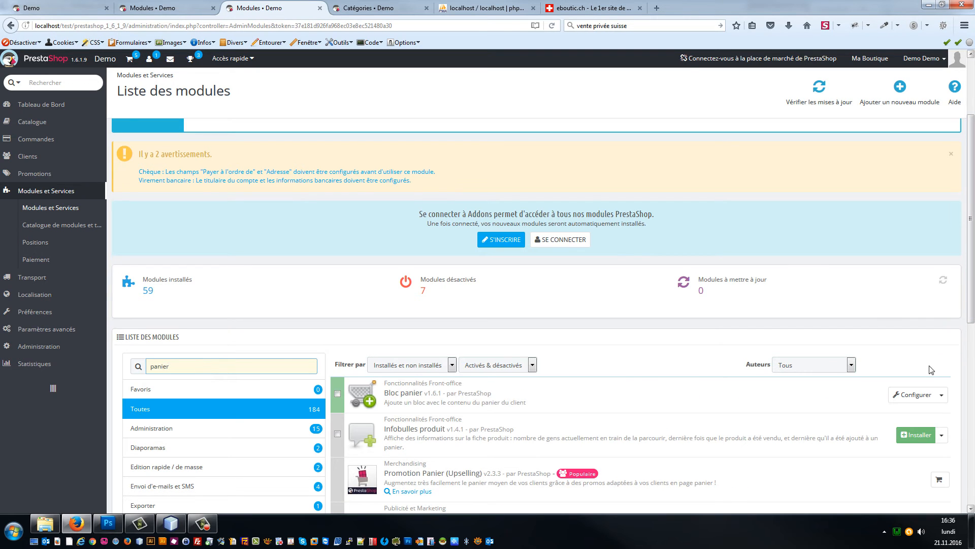
{"action": "left_click", "coordinate": [941, 394]}
{"action": "left_click", "coordinate": [904, 418]}
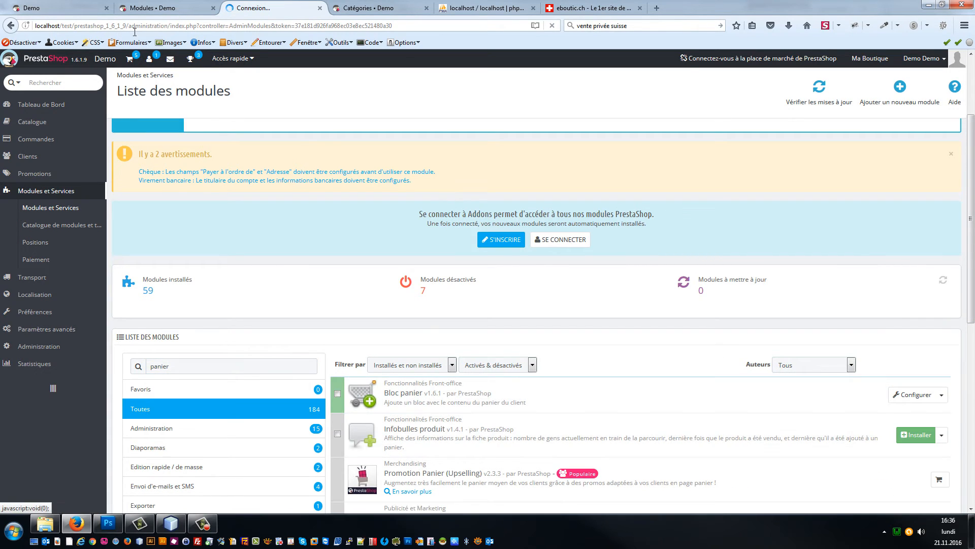
Step: Reload and review the storefront, then open the 50% Nike women's shoes offer
{"action": "left_click", "coordinate": [49, 6]}
{"action": "key", "text": "F5"}
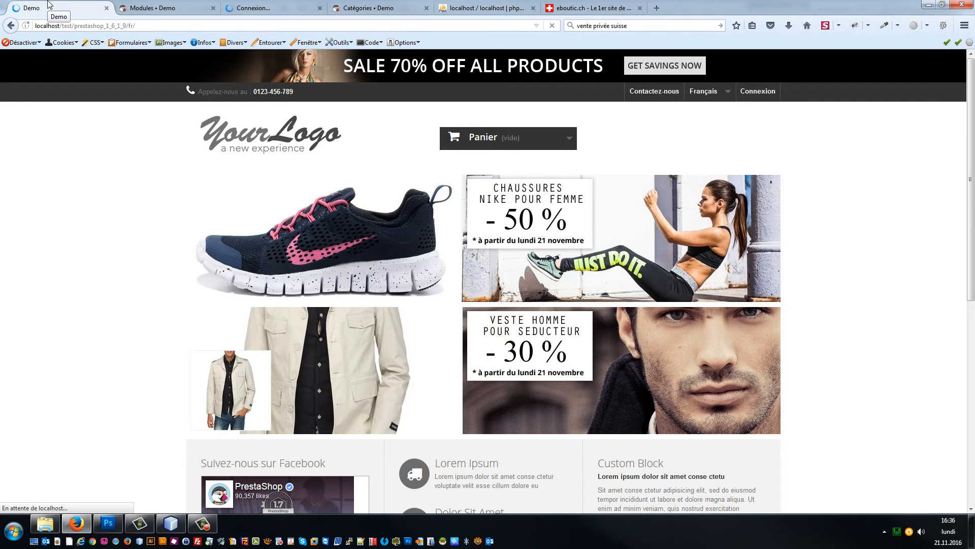
{"action": "scroll", "coordinate": [719, 428], "scroll_direction": "down", "scroll_amount": 3}
{"action": "scroll", "coordinate": [720, 428], "scroll_direction": "down", "scroll_amount": 4}
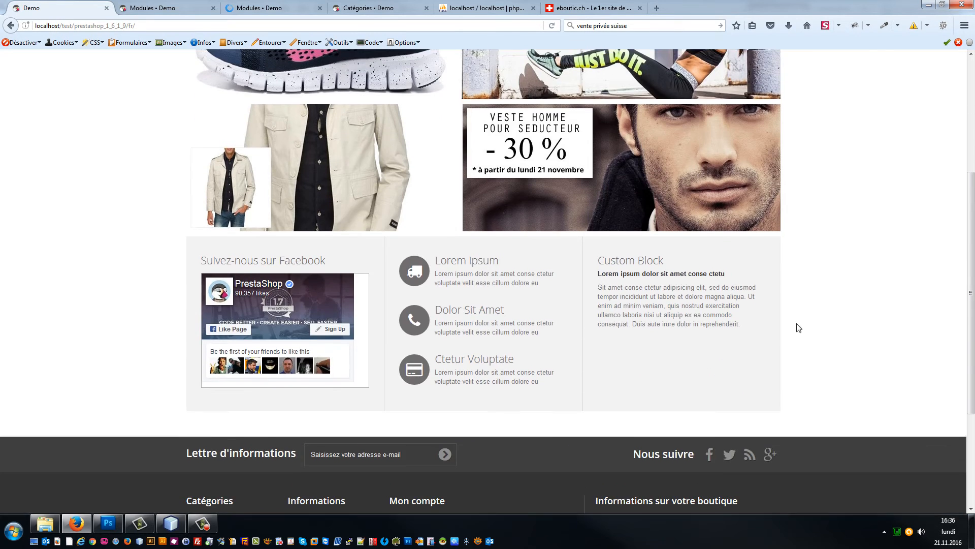
{"action": "scroll", "coordinate": [797, 327], "scroll_direction": "up", "scroll_amount": 7}
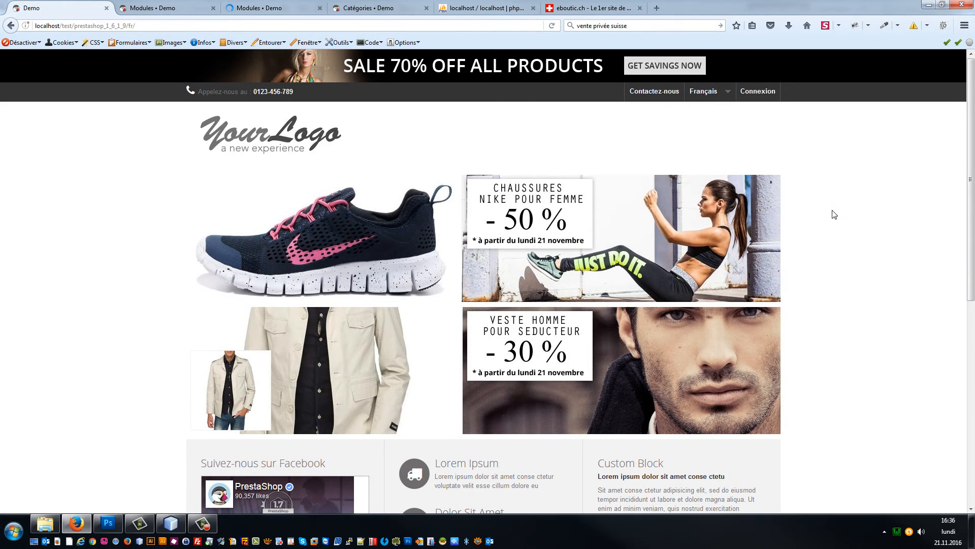
{"action": "scroll", "coordinate": [829, 213], "scroll_direction": "down", "scroll_amount": 2}
{"action": "scroll", "coordinate": [818, 239], "scroll_direction": "up", "scroll_amount": 2}
{"action": "scroll", "coordinate": [483, 283], "scroll_direction": "down", "scroll_amount": 4}
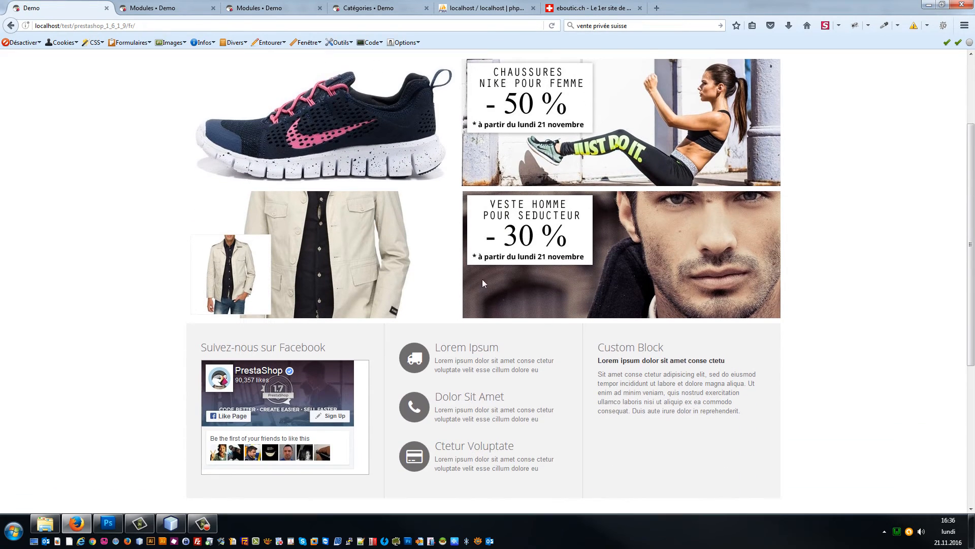
{"action": "scroll", "coordinate": [514, 201], "scroll_direction": "up", "scroll_amount": 4}
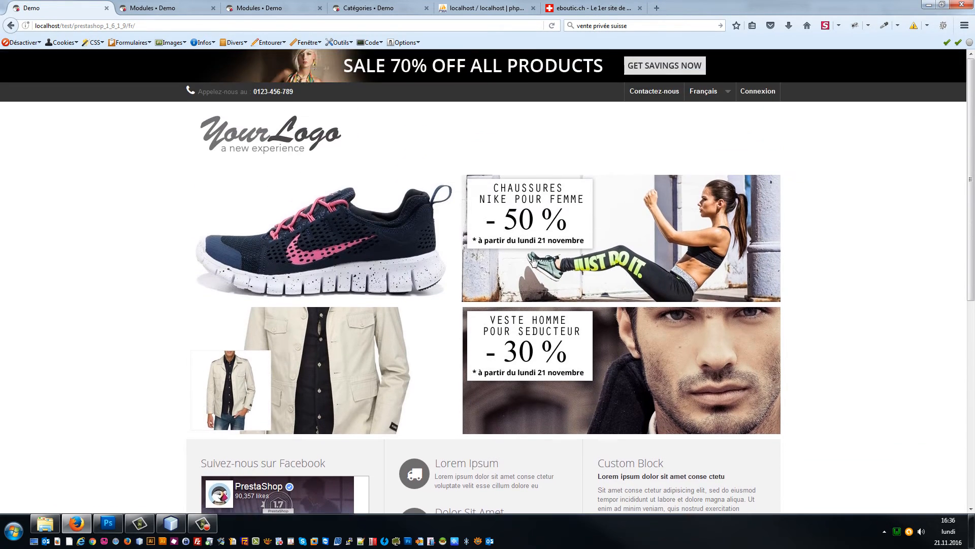
{"action": "scroll", "coordinate": [534, 260], "scroll_direction": "down", "scroll_amount": 4}
{"action": "left_click", "coordinate": [527, 167]}
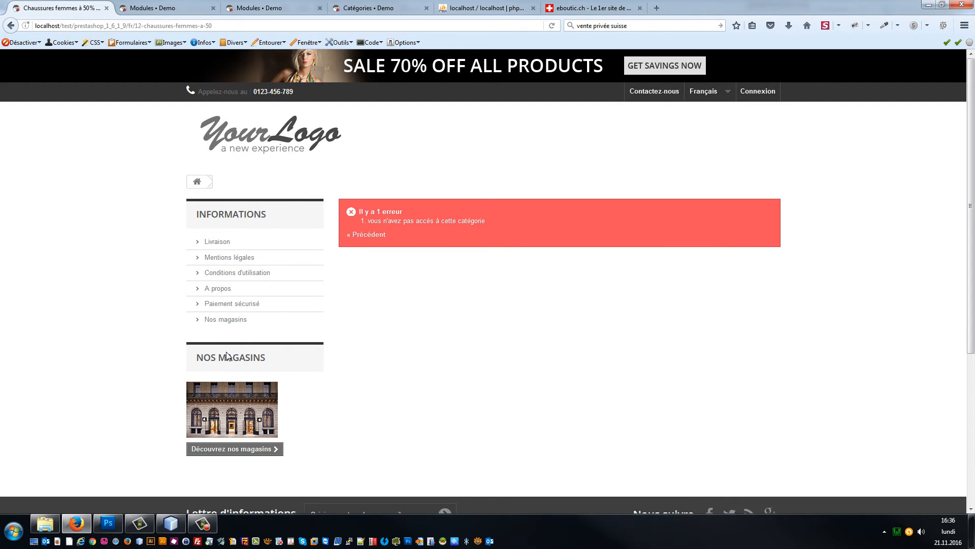
Step: Bring NetBeans with the themeconfigurator hook.tpl template back to the front
{"action": "left_click", "coordinate": [170, 523]}
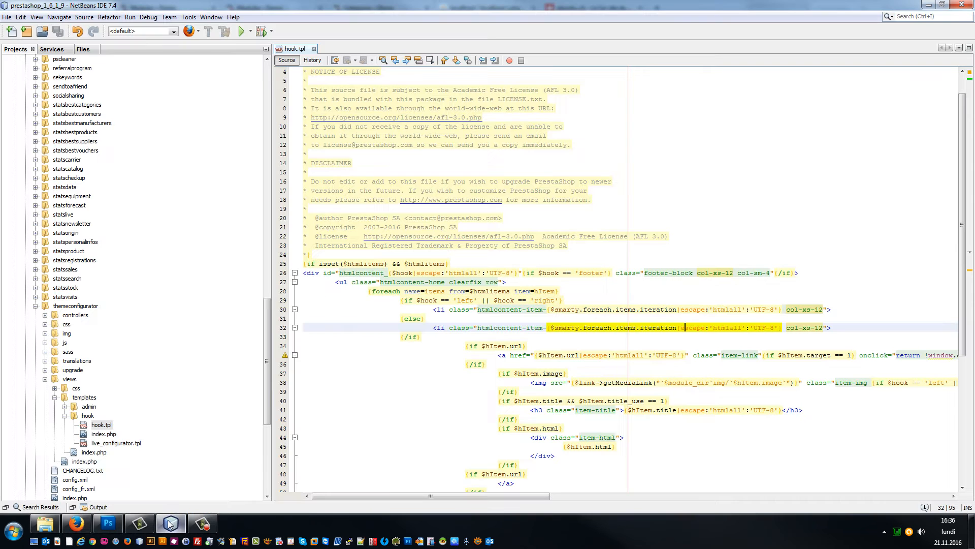
Step: Open translations/fr/errors.php from the NetBeans project tree
{"action": "scroll", "coordinate": [159, 193], "scroll_direction": "up", "scroll_amount": 20}
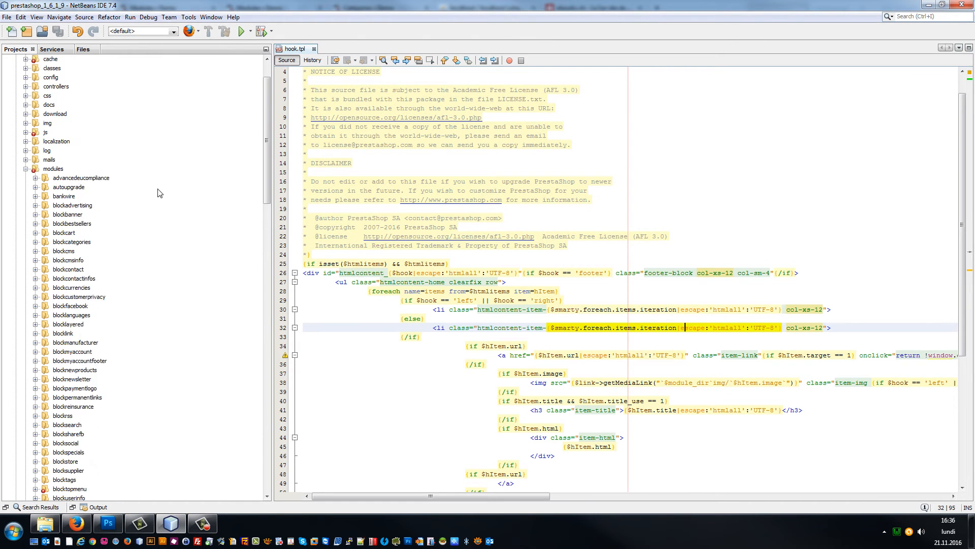
{"action": "scroll", "coordinate": [159, 193], "scroll_direction": "up", "scroll_amount": 2}
{"action": "left_click", "coordinate": [26, 214]}
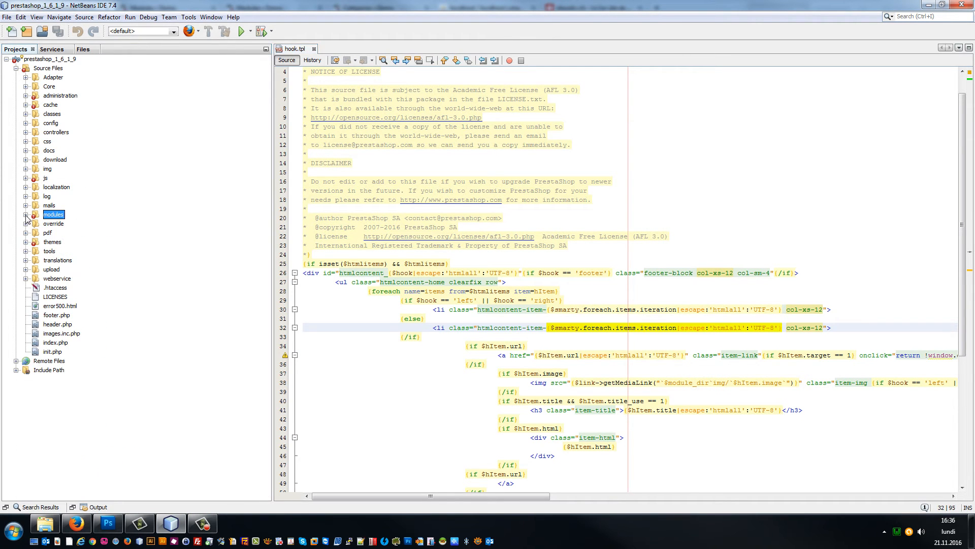
{"action": "left_click", "coordinate": [25, 260]}
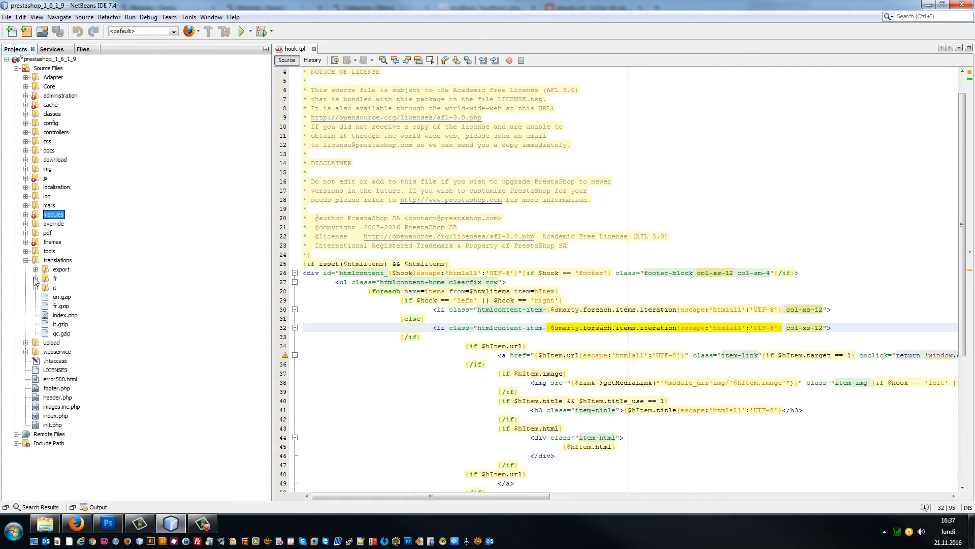
{"action": "left_click", "coordinate": [36, 278]}
{"action": "double_click", "coordinate": [75, 297]}
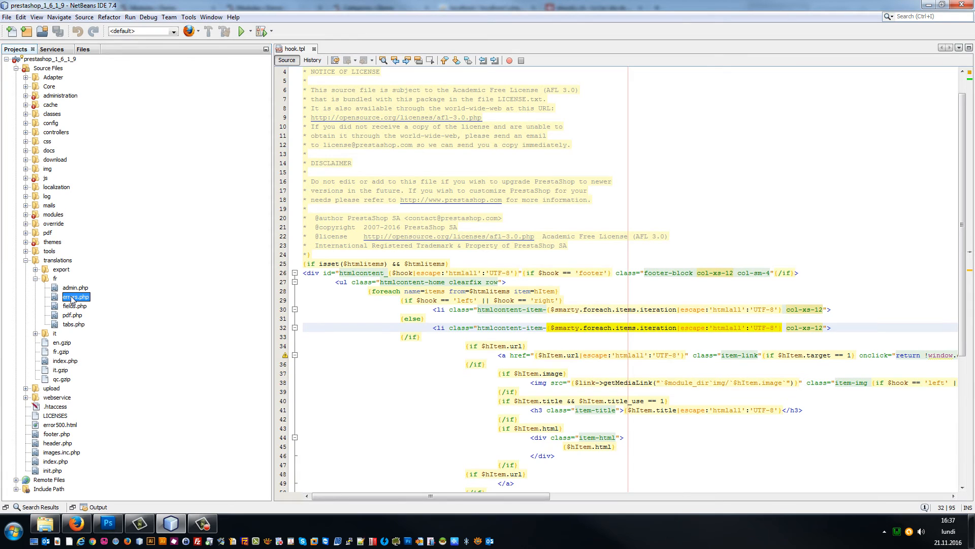
Step: Search errors.php for the category message, trying 'vous', 'accès cat' and 'catégories'
{"action": "key", "text": "ctrl+f"}
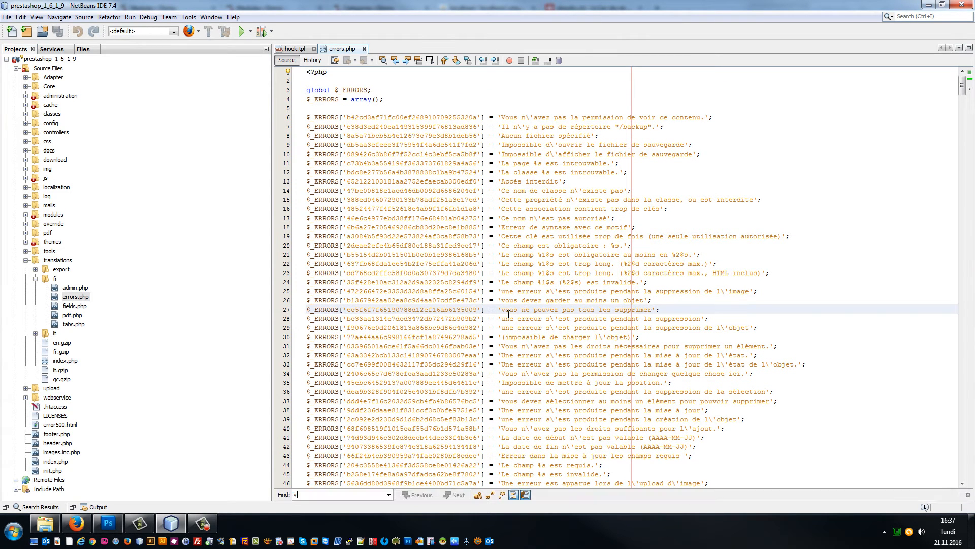
{"action": "type", "text": "vous"}
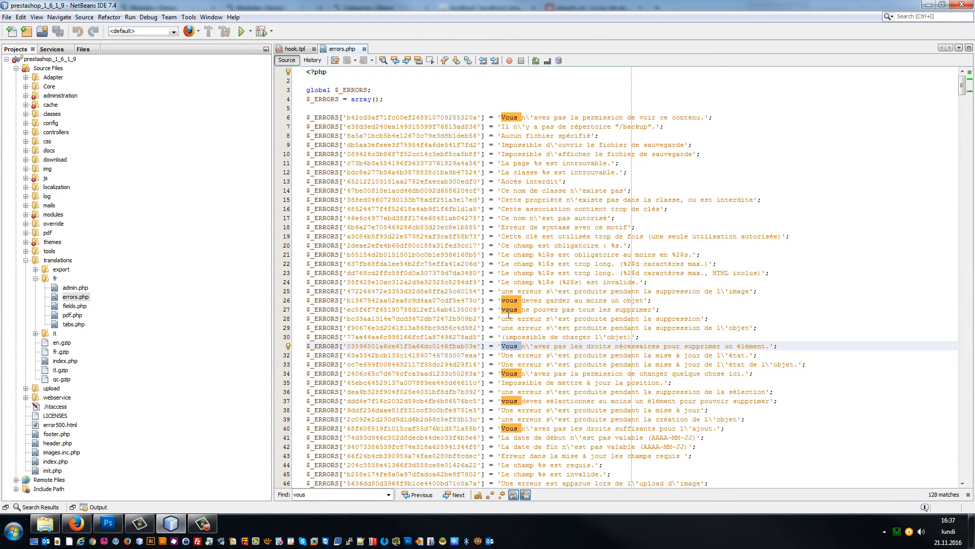
{"action": "key", "text": "ctrl+f"}
{"action": "type", "text": "accès cat"}
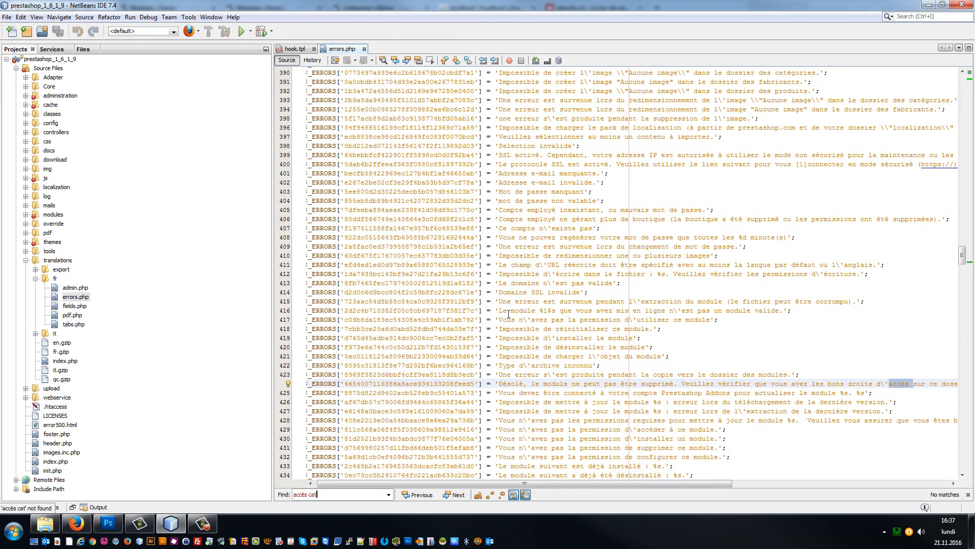
{"action": "key", "text": "ctrl+a"}
{"action": "type", "text": "catégories"}
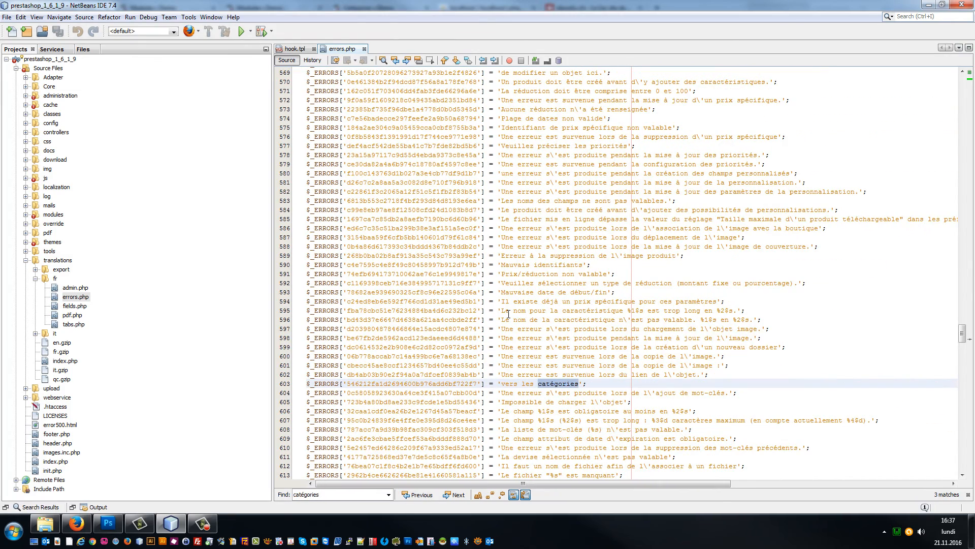
{"action": "key", "text": "Return"}
{"action": "key", "text": "Return"}
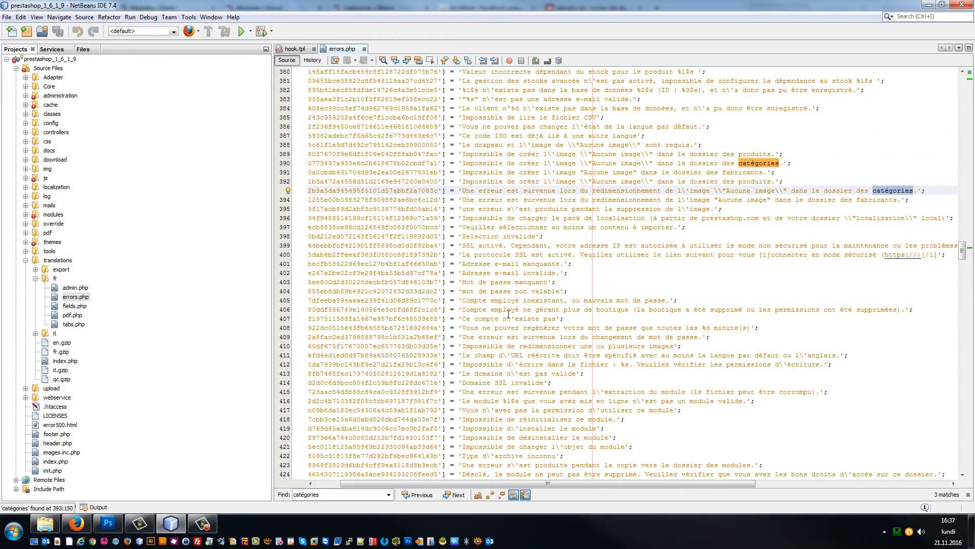
{"action": "key", "text": "Return"}
{"action": "key", "text": "Return"}
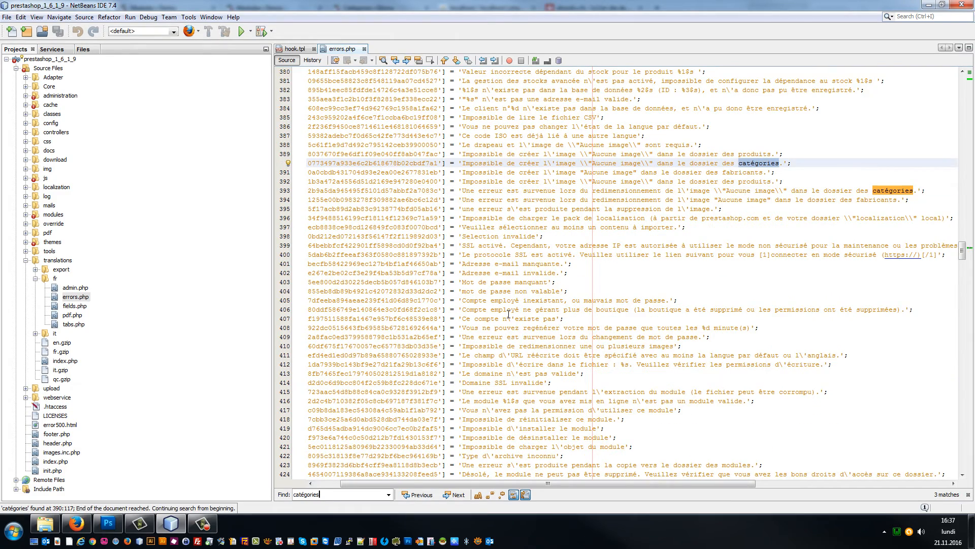
{"action": "key", "text": "Return"}
{"action": "key", "text": "Return"}
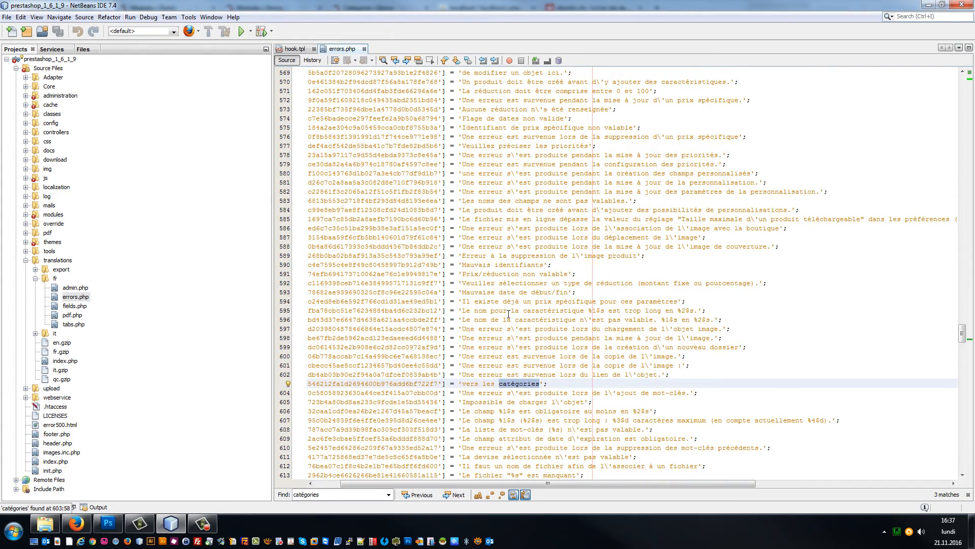
{"action": "key", "text": "Return"}
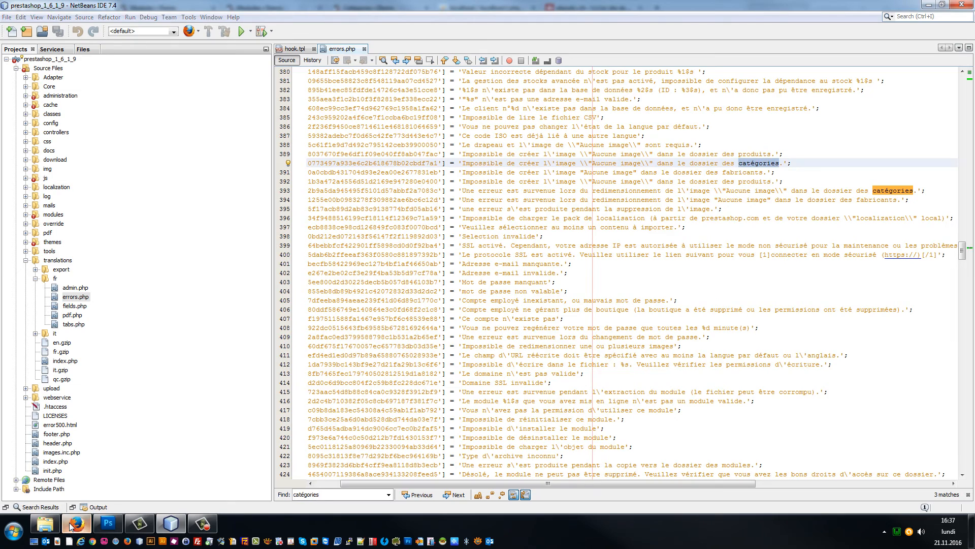
Step: Copy 'à cette catégorie' from the storefront error and find it in errors.php
{"action": "left_click", "coordinate": [76, 523]}
{"action": "mouse_move", "coordinate": [441, 225]}
{"action": "left_mouse_down"}
{"action": "mouse_move", "coordinate": [399, 225]}
{"action": "mouse_move", "coordinate": [440, 227]}
{"action": "left_mouse_up"}
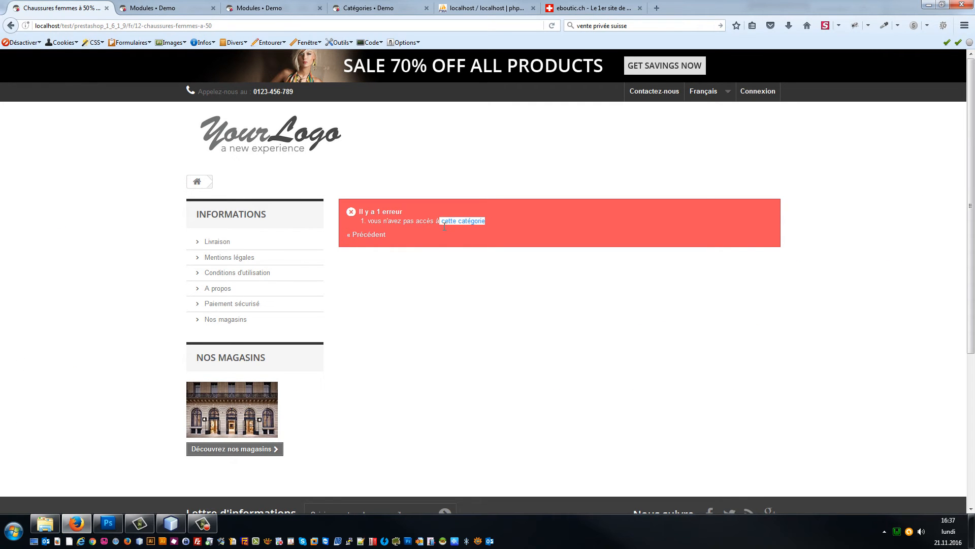
{"action": "left_click", "coordinate": [172, 524]}
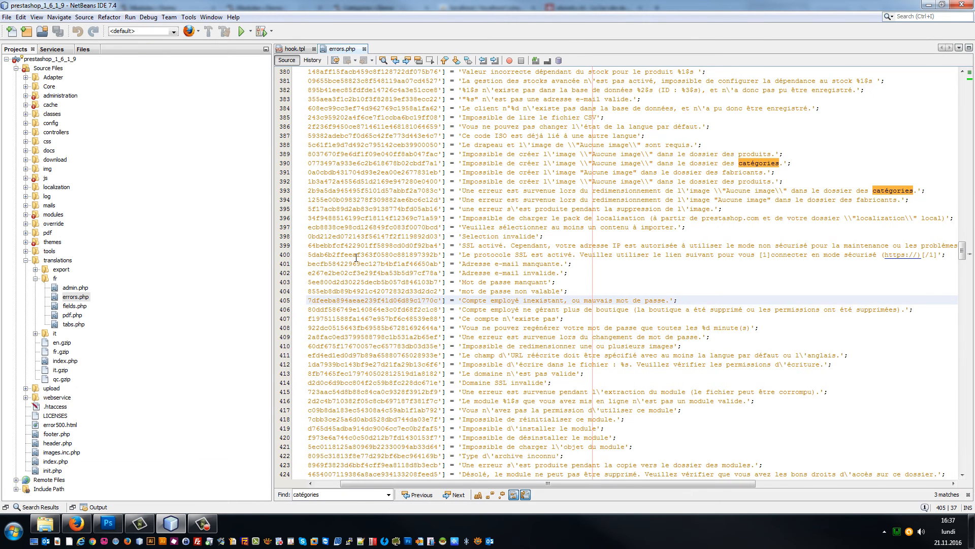
{"action": "key", "text": "ctrl+f"}
{"action": "type", "text": "cette catégorie"}
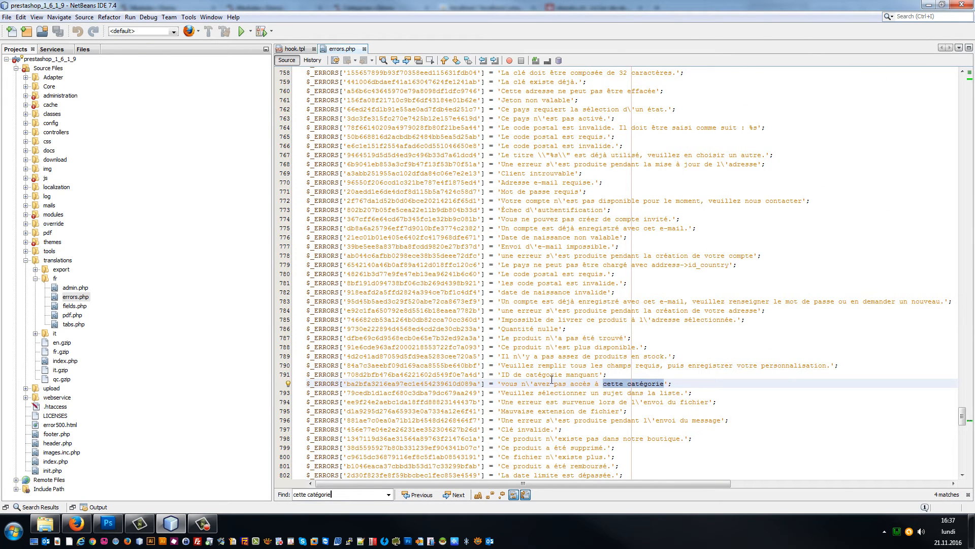
Step: Replace the access-denied text with 'Veuillez vous enregistrer pour accéder à nos offres.' and save
{"action": "left_click", "coordinate": [568, 376]}
{"action": "left_click_drag", "start_coordinate": [502, 385], "coordinate": [660, 386]}
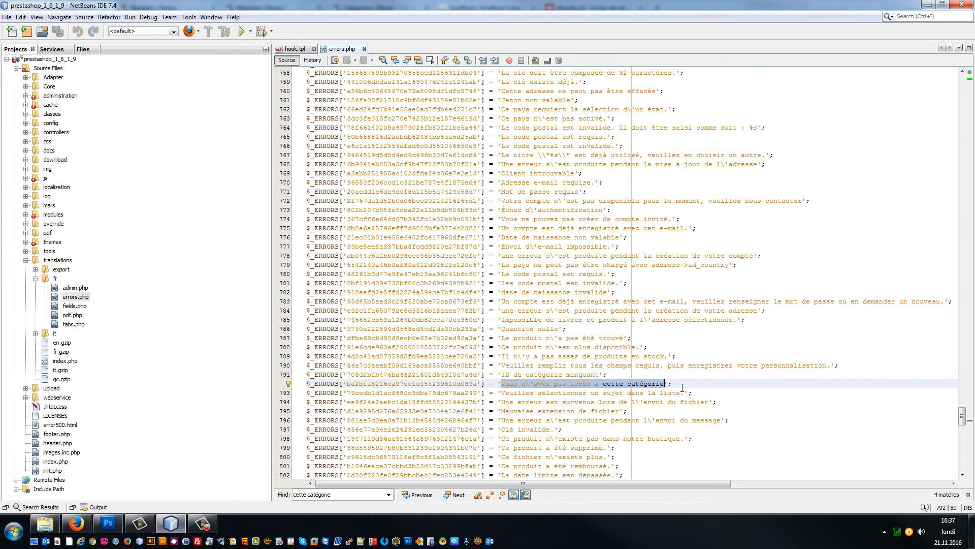
{"action": "type", "text": "Veuillez"}
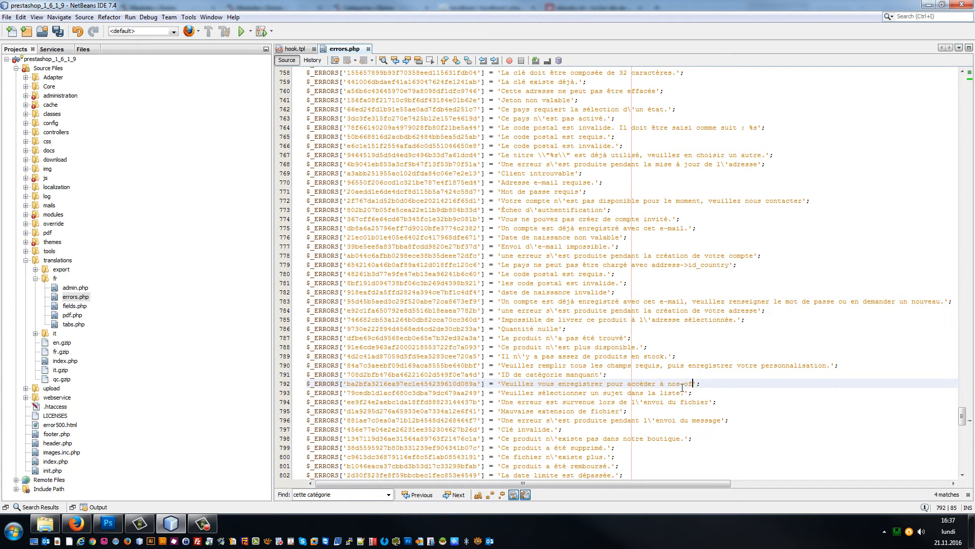
{"action": "key", "text": "ctrl+s"}
{"action": "left_click", "coordinate": [76, 523]}
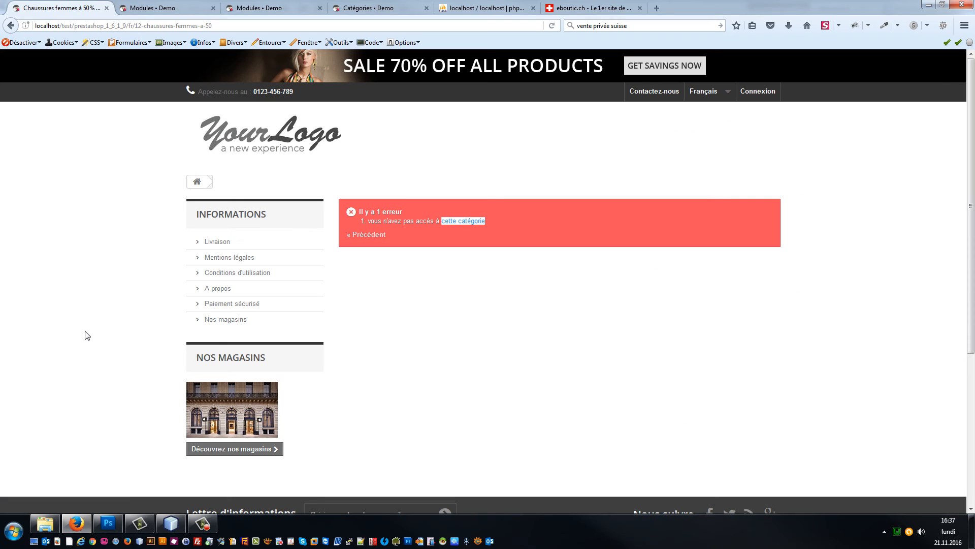
Step: Reload the category page to confirm the new registration message, then return home
{"action": "key", "text": "F5"}
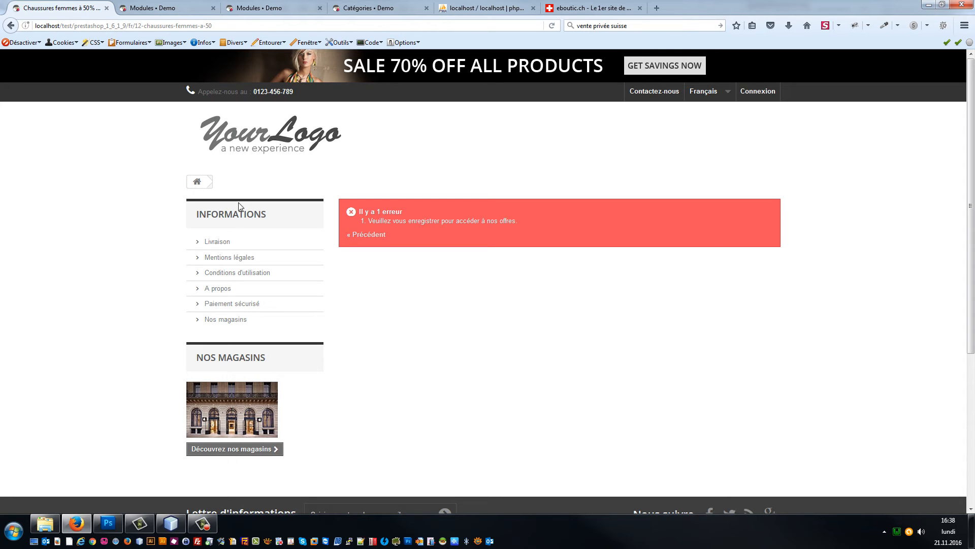
{"action": "left_click", "coordinate": [211, 135]}
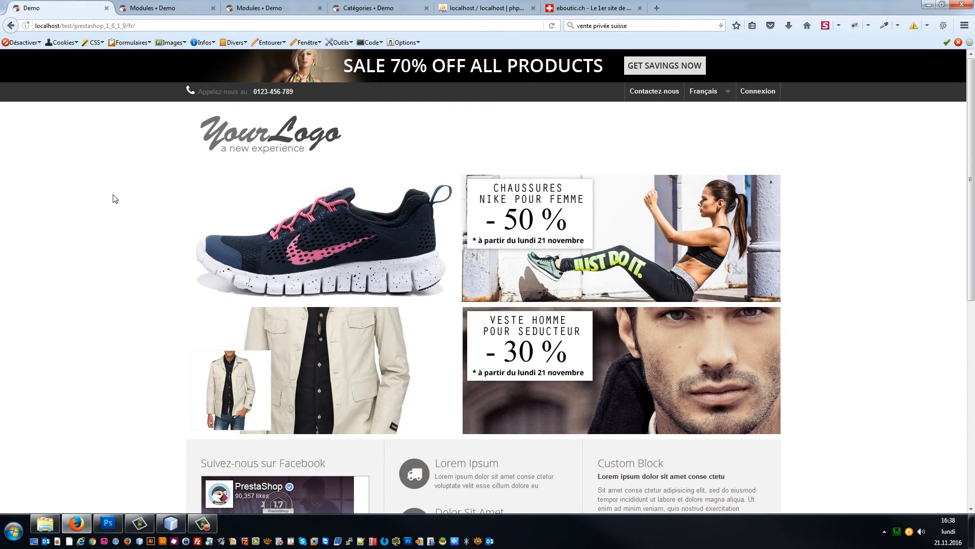
Step: Search the web for 'opacity' and open the W3Schools CSS Image Opacity page
{"action": "key", "text": "ctrl+t"}
{"action": "type", "text": "opact"}
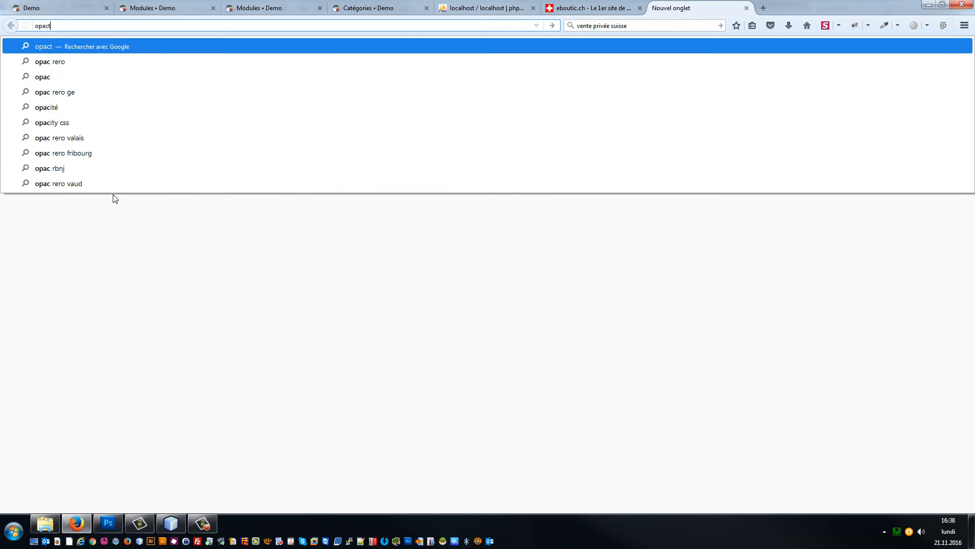
{"action": "key", "text": "BackSpace"}
{"action": "type", "text": "ity"}
{"action": "key", "text": "Return"}
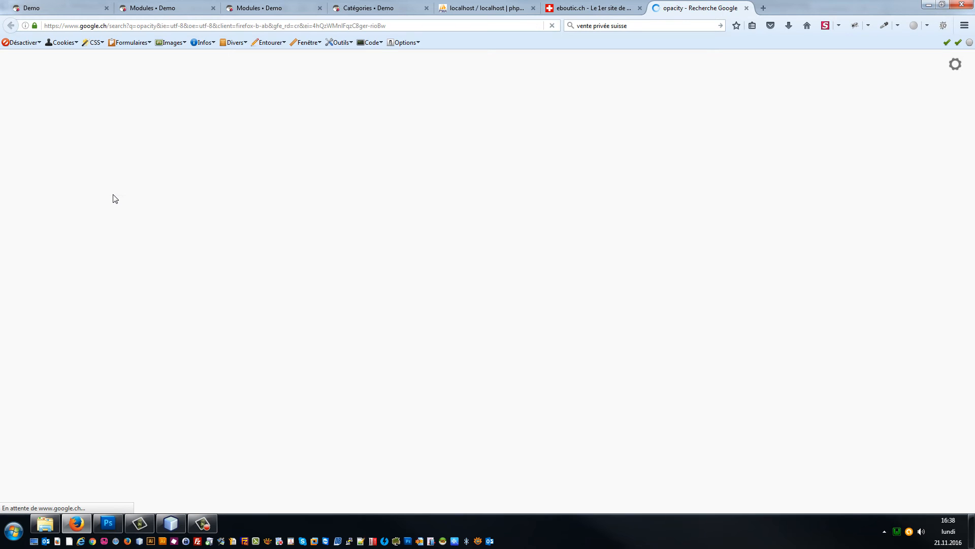
{"action": "left_click", "coordinate": [122, 192]}
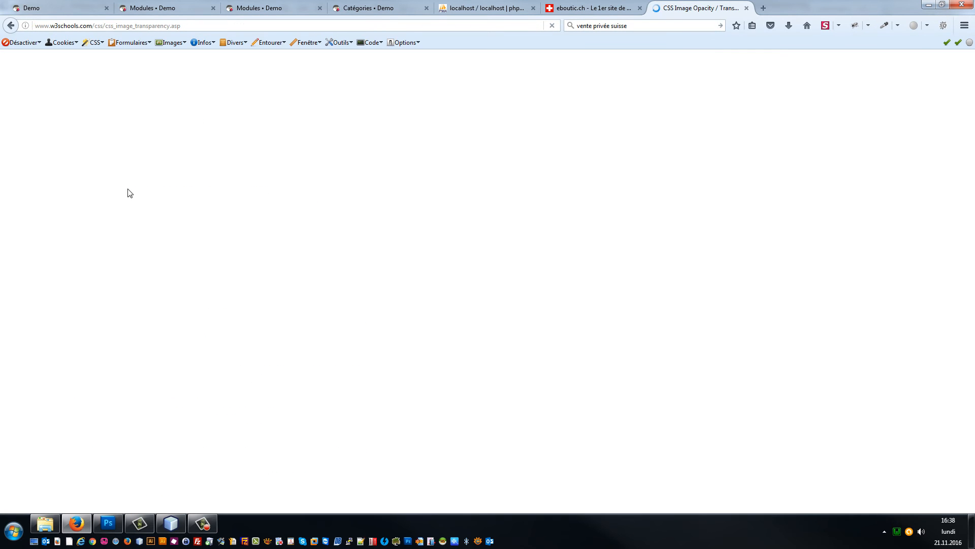
{"action": "scroll", "coordinate": [241, 234], "scroll_direction": "down", "scroll_amount": 5}
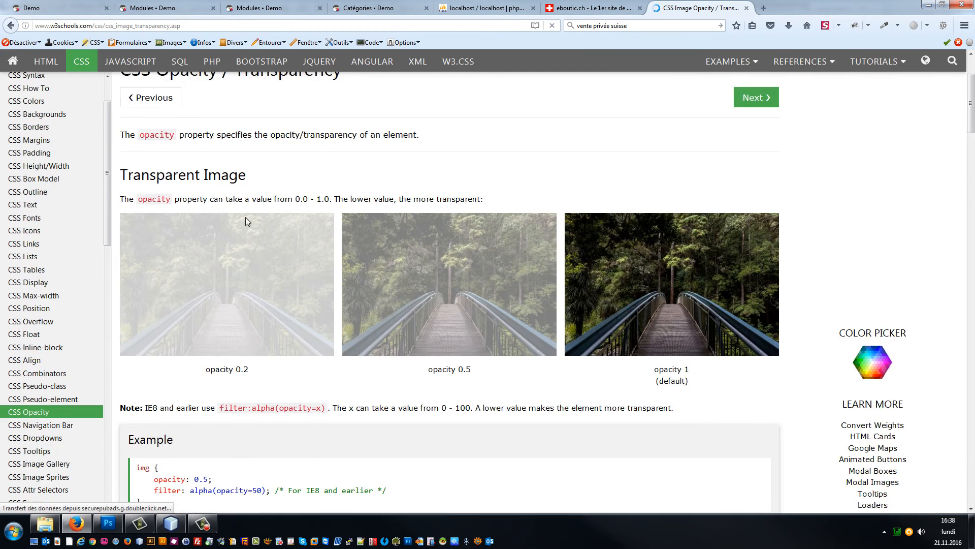
{"action": "scroll", "coordinate": [226, 234], "scroll_direction": "down", "scroll_amount": 4}
Step: Select the img opacity example code on the W3Schools page
{"action": "left_click", "coordinate": [65, 7]}
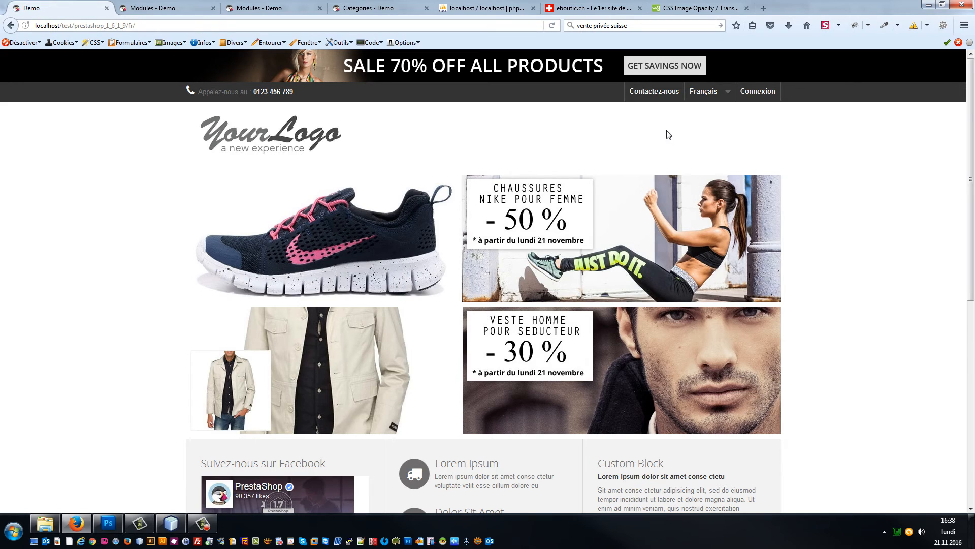
{"action": "left_click", "coordinate": [688, 9]}
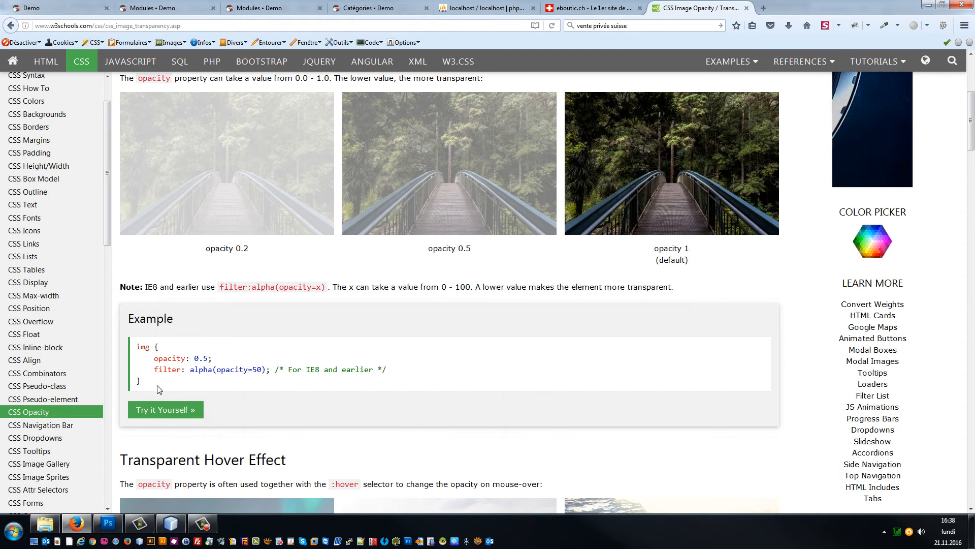
{"action": "left_click_drag", "start_coordinate": [157, 390], "coordinate": [134, 350]}
{"action": "key", "text": "ctrl+c"}
{"action": "left_click", "coordinate": [170, 523]}
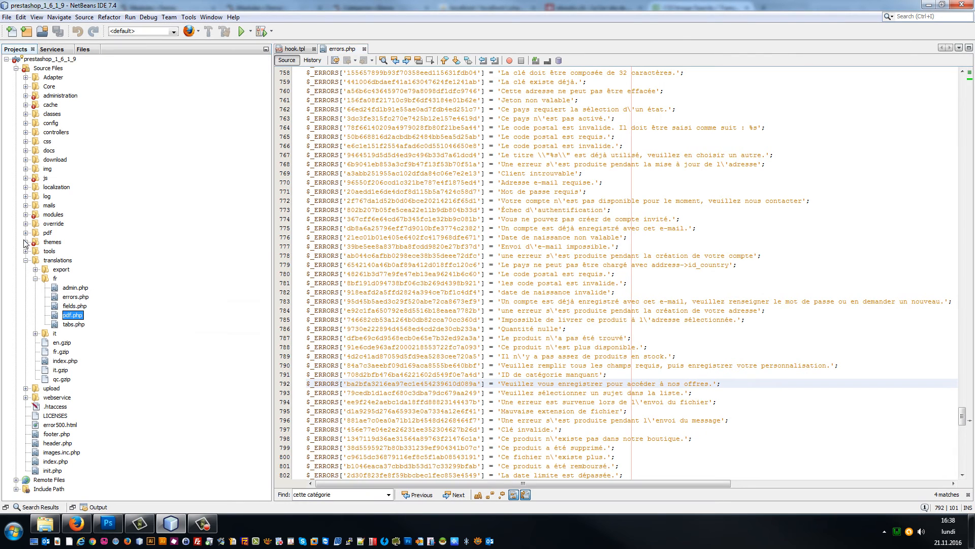
Step: Open global.css from themes > default-bootstrap > css and scroll to its end
{"action": "left_click", "coordinate": [26, 242]}
{"action": "left_click", "coordinate": [36, 252]}
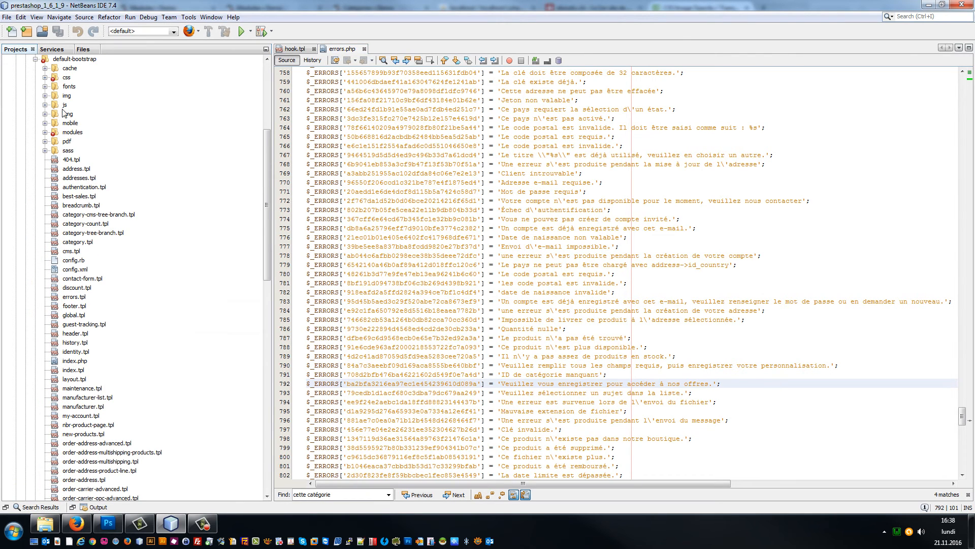
{"action": "left_click", "coordinate": [44, 77]}
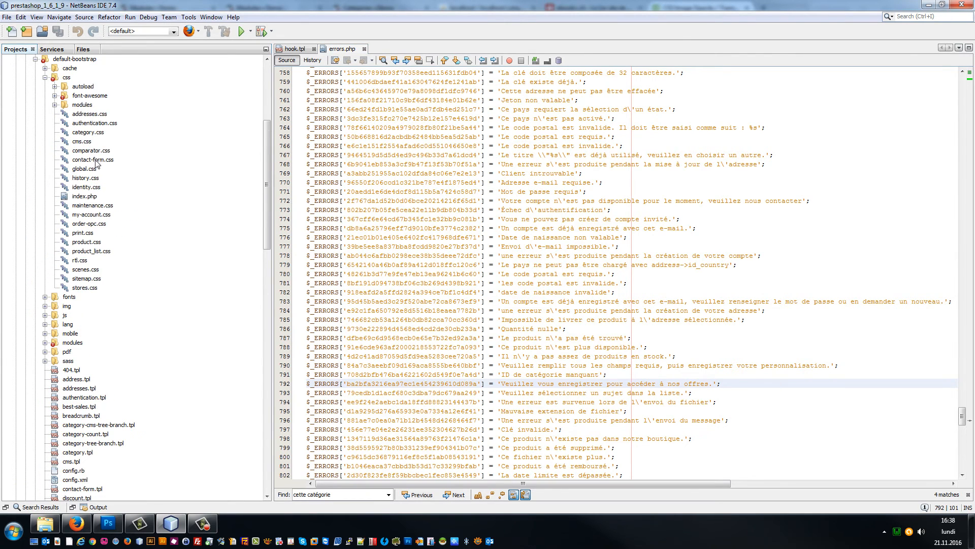
{"action": "double_click", "coordinate": [91, 169]}
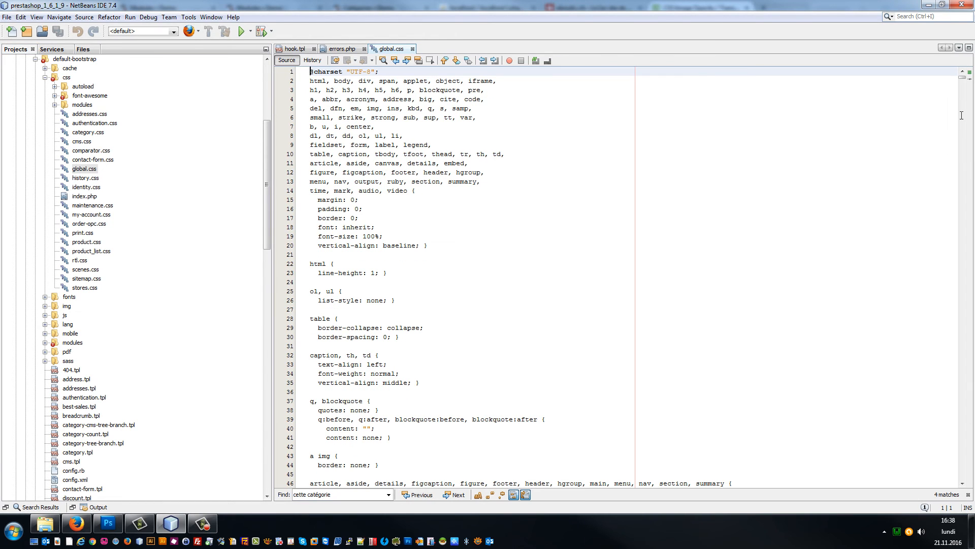
{"action": "left_click_drag", "start_coordinate": [963, 78], "coordinate": [962, 472]}
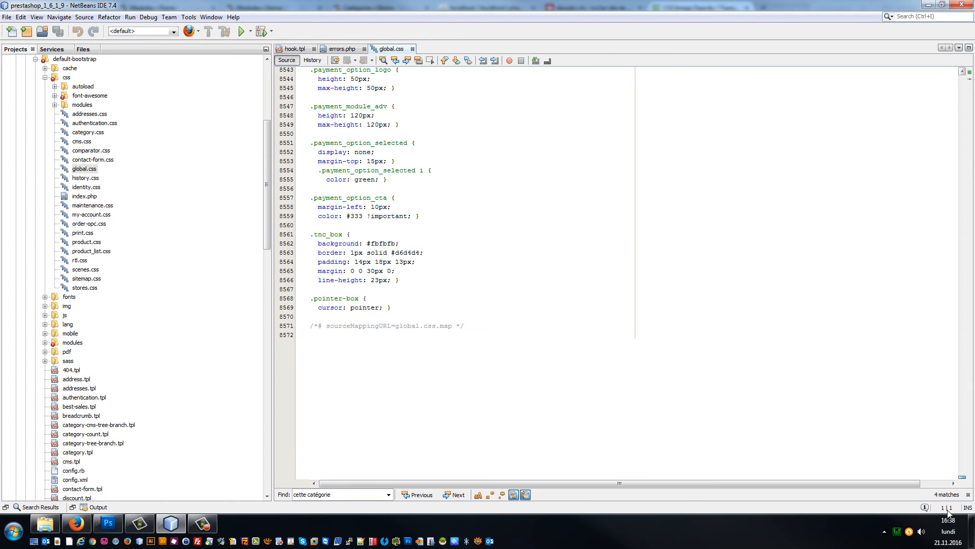
Step: Append a /* Webbax */ comment and paste the img opacity 0.5 rule at the end
{"action": "left_click", "coordinate": [456, 355]}
{"action": "key", "text": "Return"}
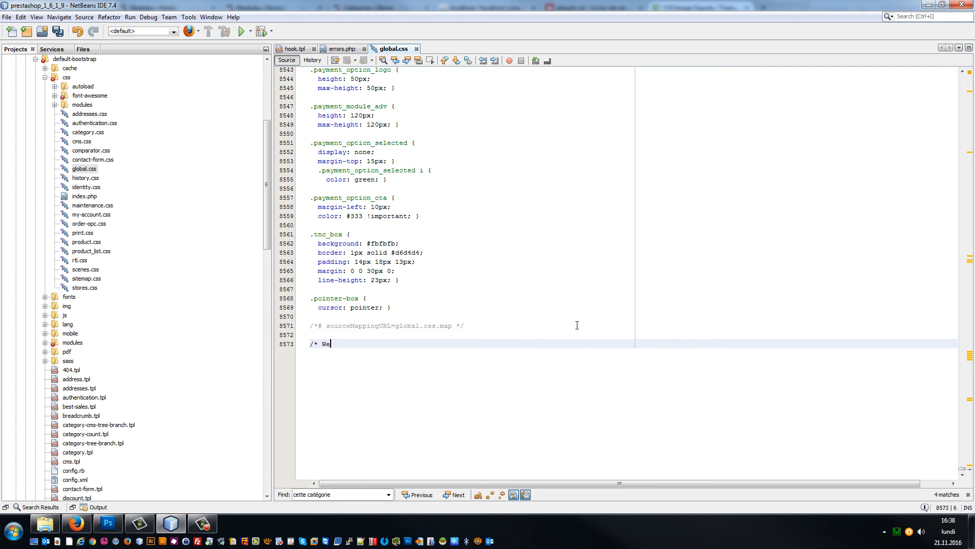
{"action": "type", "text": "/* Webbax */"}
{"action": "key", "text": "Return"}
{"action": "key", "text": "ctrl+v"}
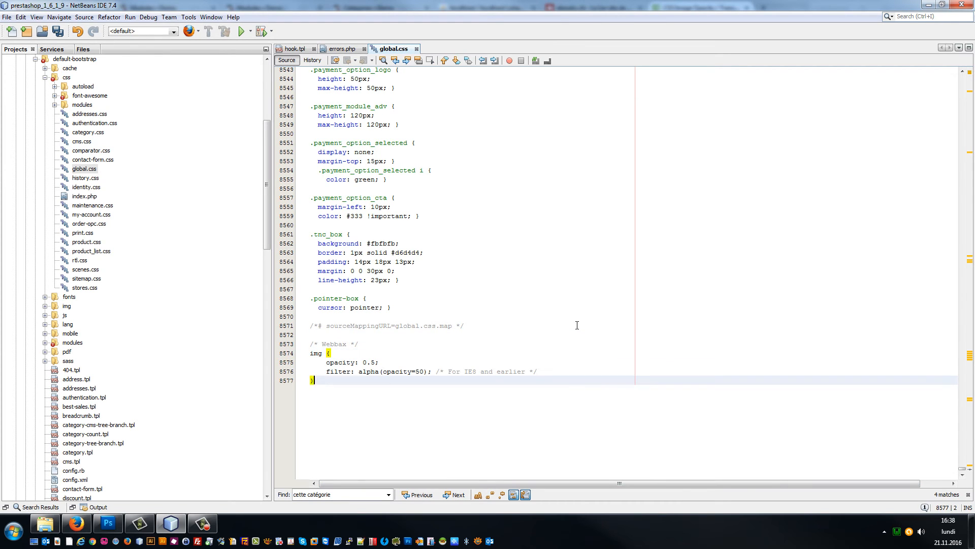
Step: Change the pasted rule's selector to 'a img:hover' and save global.css
{"action": "left_click_drag", "start_coordinate": [328, 344], "coordinate": [327, 355]}
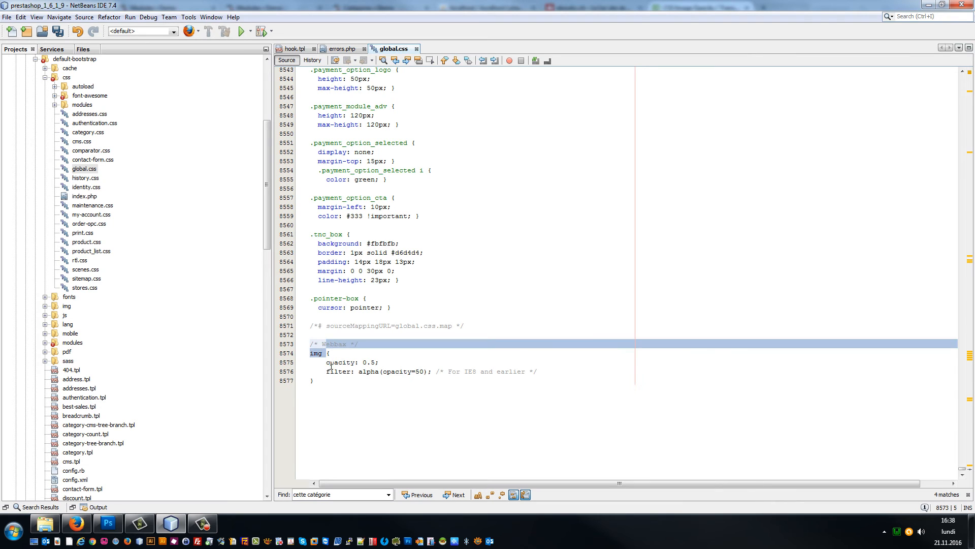
{"action": "left_click", "coordinate": [327, 362]}
{"action": "left_click", "coordinate": [328, 355]}
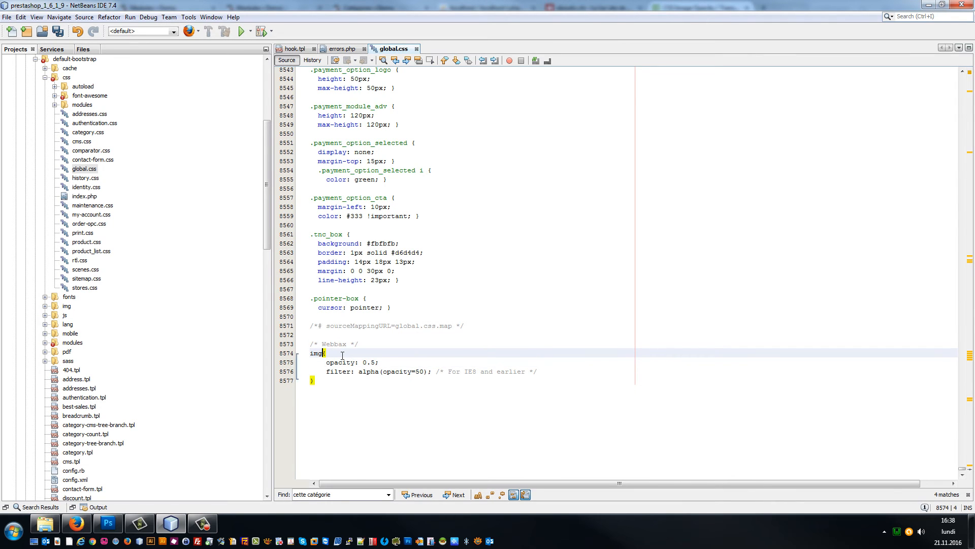
{"action": "key", "text": "BackSpace"}
{"action": "key", "text": "BackSpace"}
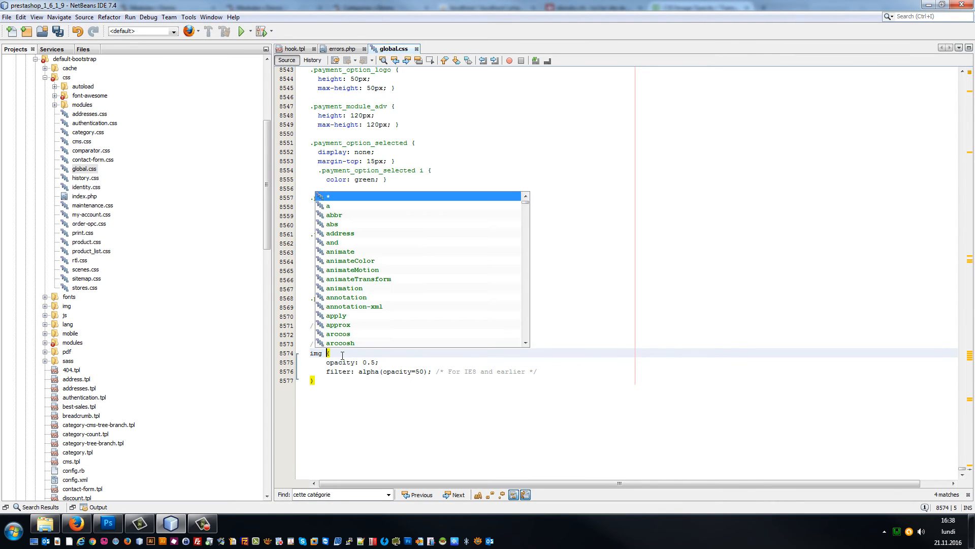
{"action": "key", "text": "Escape"}
{"action": "key", "text": "Left"}
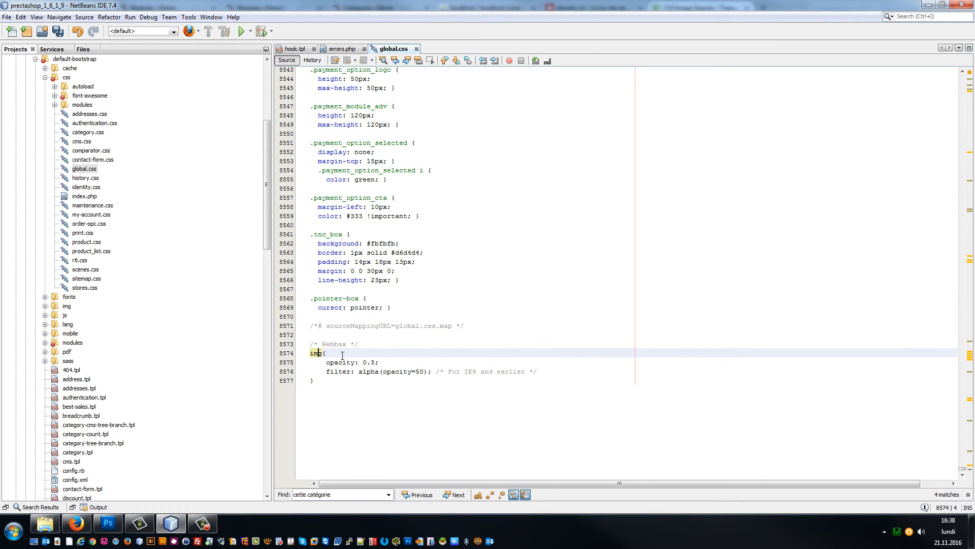
{"action": "key", "text": "Right"}
{"action": "key", "text": "Right"}
{"action": "type", "text": ":hov"}
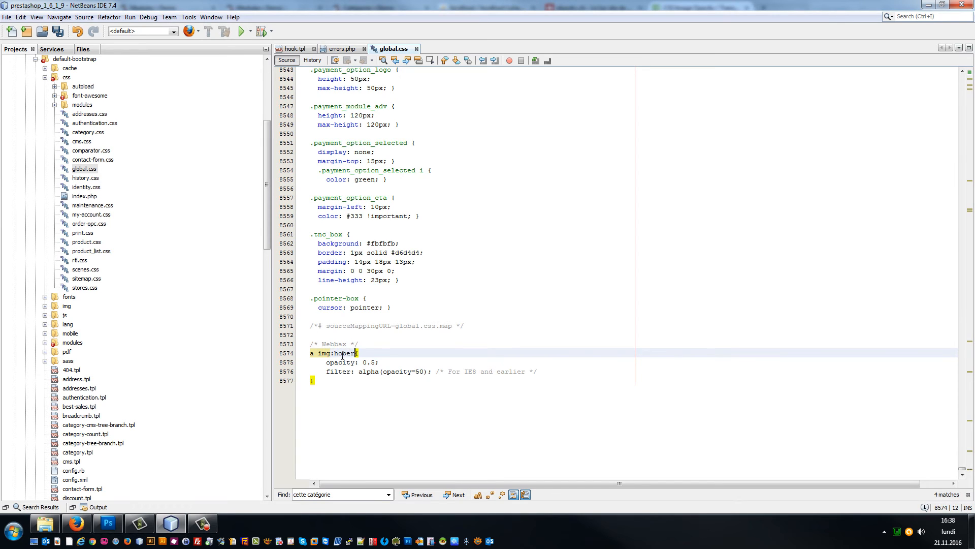
{"action": "type", "text": "er"}
{"action": "key", "text": "ctrl+s"}
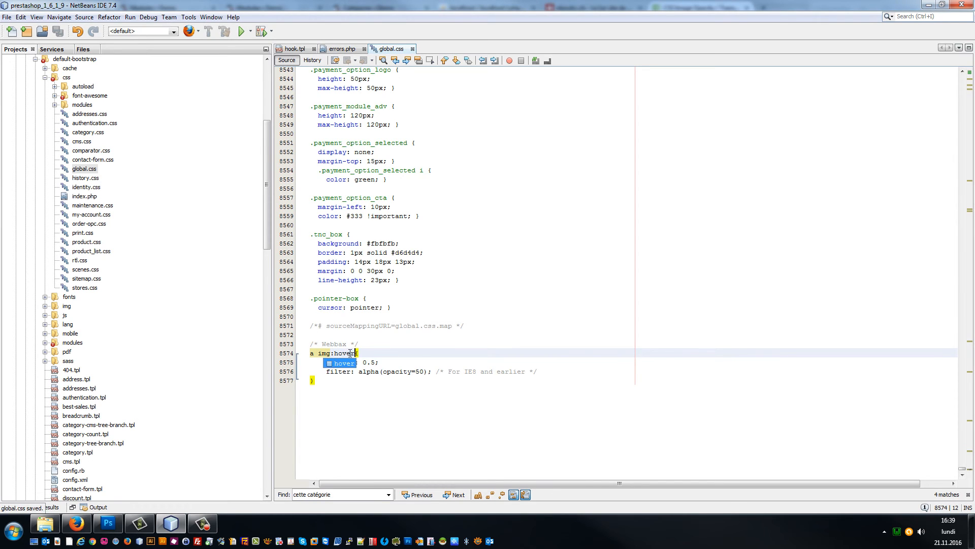
{"action": "left_click", "coordinate": [324, 366]}
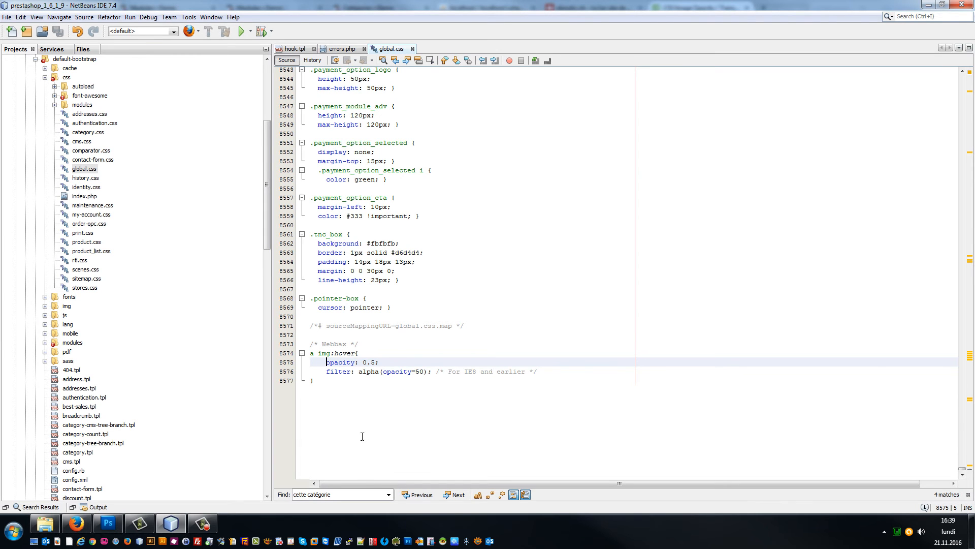
{"action": "left_click", "coordinate": [76, 523]}
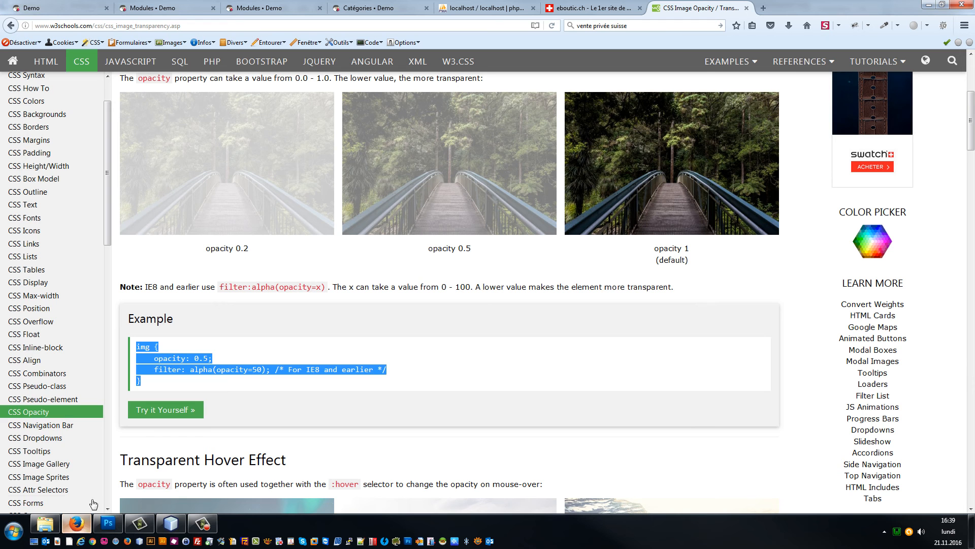
Step: Reload the shop home page to check the banner hover fade, then return to the 0.5 opacity value
{"action": "left_click", "coordinate": [64, 4]}
{"action": "key", "text": "F5"}
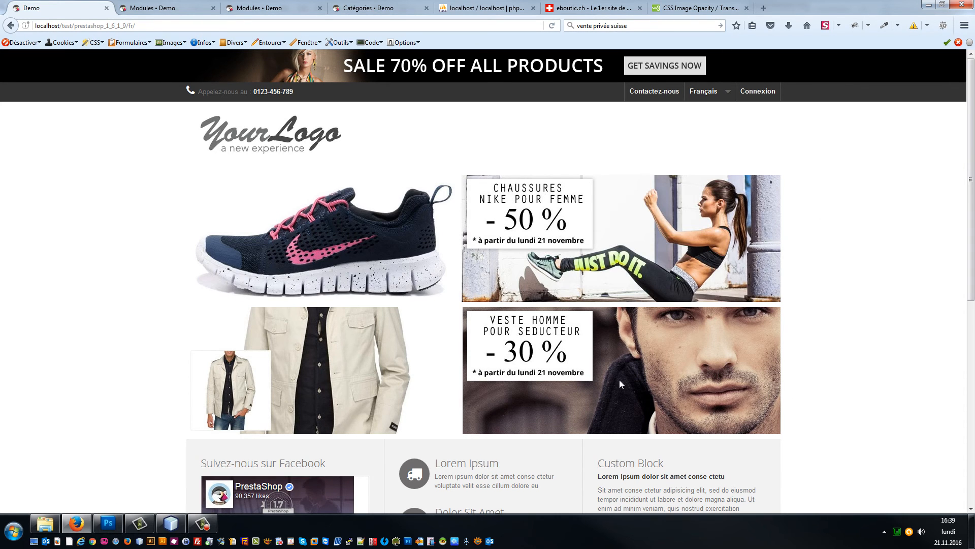
{"action": "left_click", "coordinate": [173, 523]}
{"action": "left_click", "coordinate": [373, 362]}
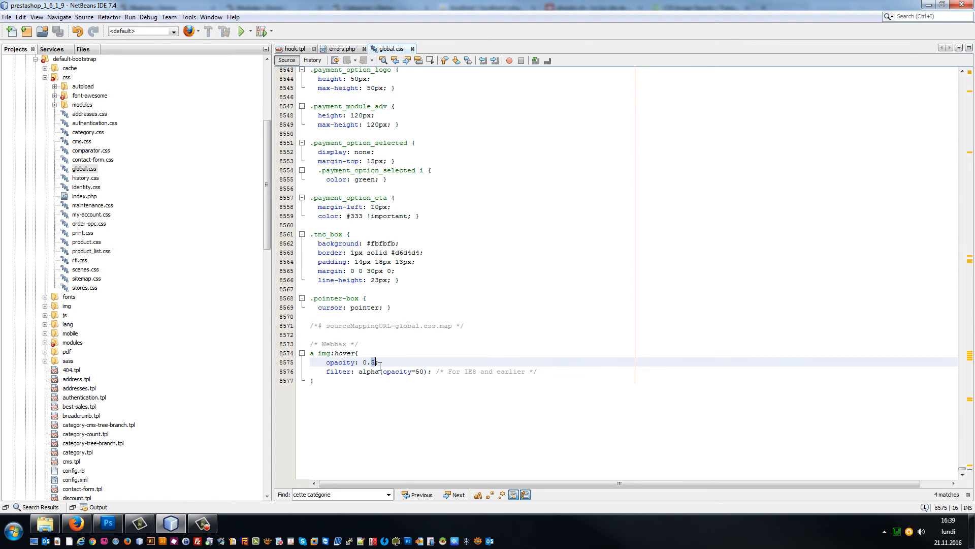
Step: Raise the hover opacity to 0.8 and the alpha filter to 80, then reload the shop homepage
{"action": "type", "text": "8"}
{"action": "left_click", "coordinate": [426, 372]}
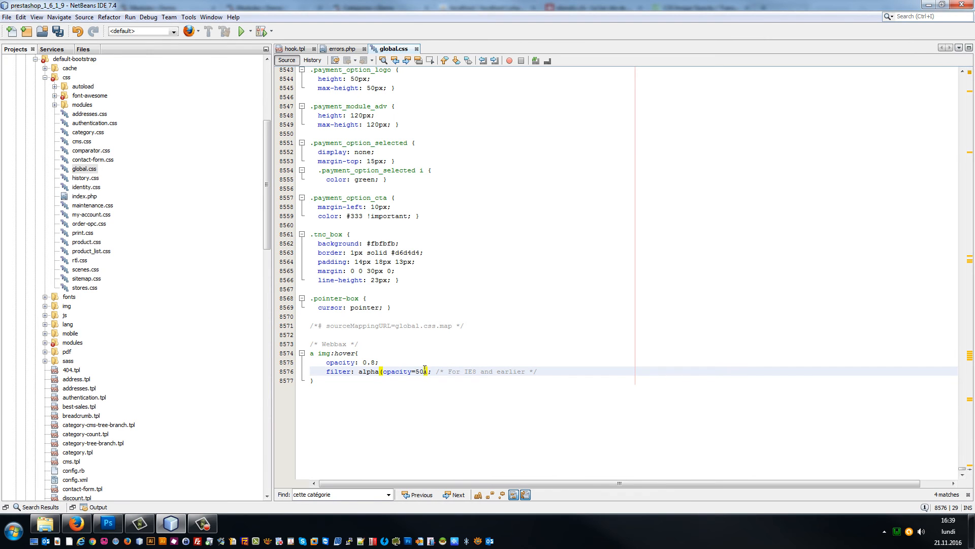
{"action": "left_click", "coordinate": [76, 523]}
{"action": "key", "text": "F5"}
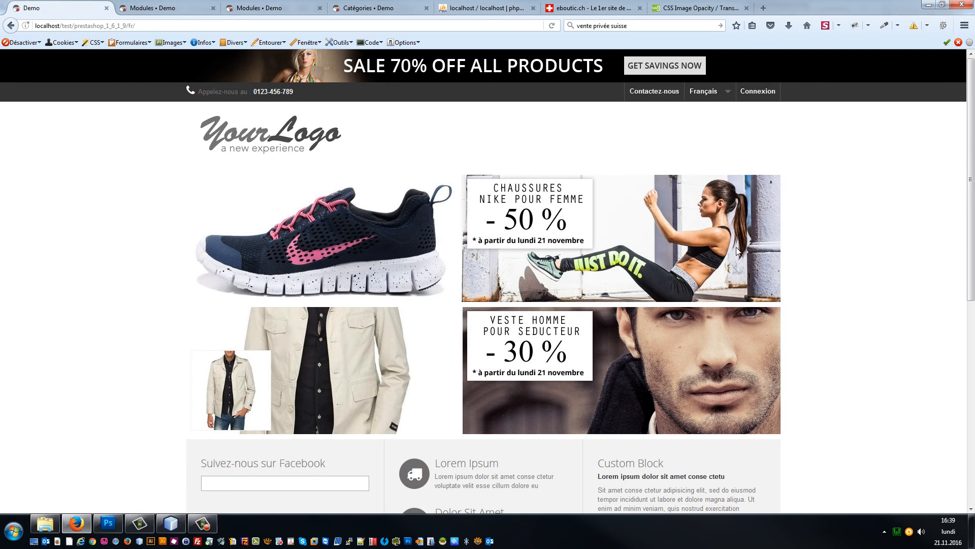
Step: Check the Nike shoe offer is refused, then start account creation with the customer's e-mail address
{"action": "left_click", "coordinate": [571, 263]}
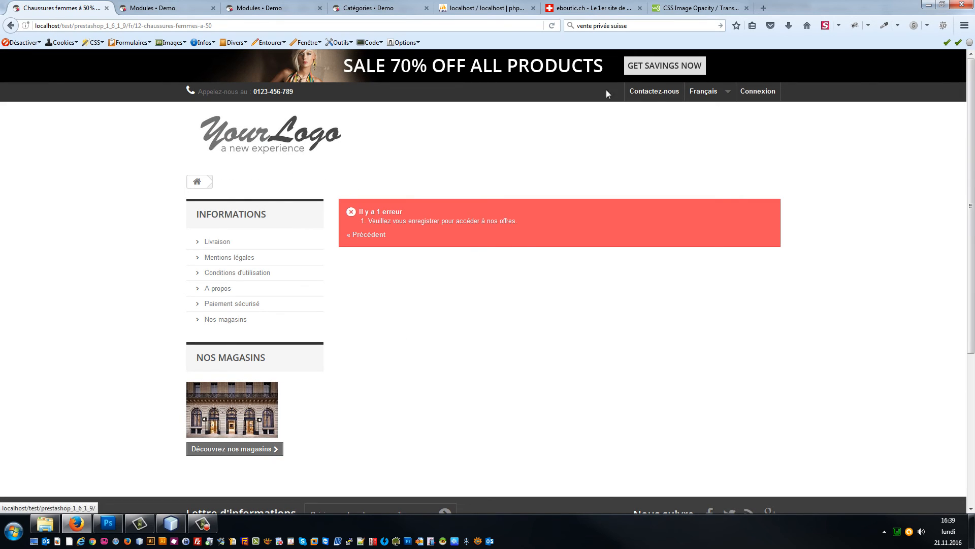
{"action": "left_click", "coordinate": [761, 94]}
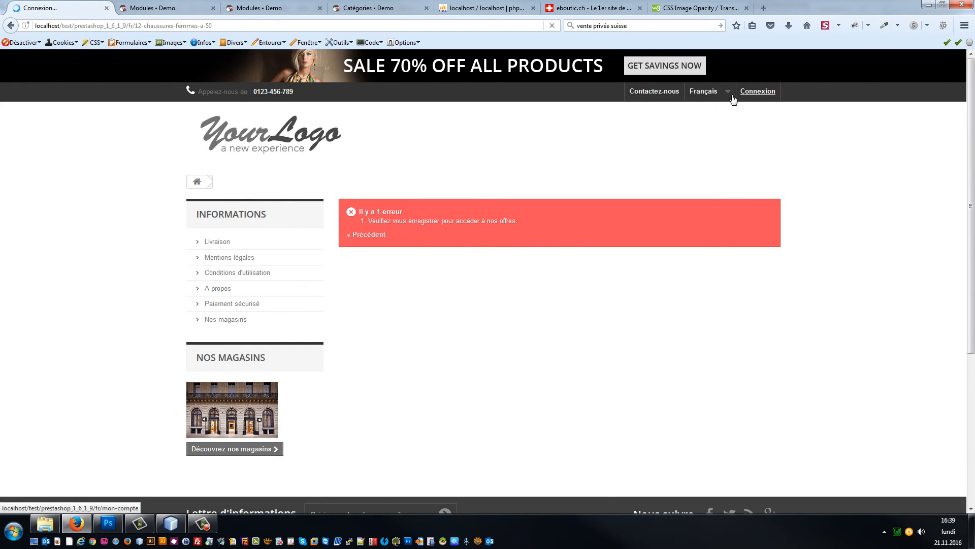
{"action": "left_click", "coordinate": [278, 325]}
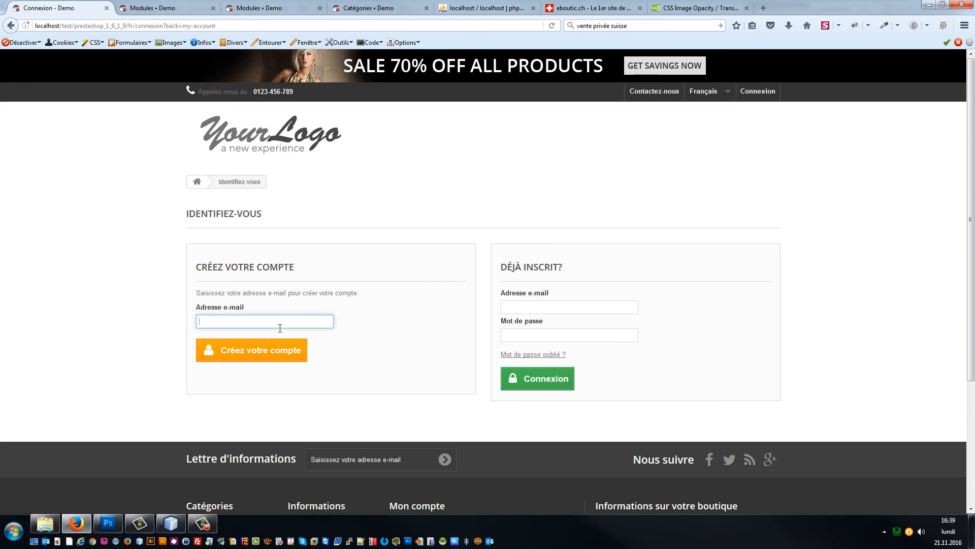
{"action": "type", "text": "w"}
{"action": "key", "text": "Down"}
{"action": "key", "text": "Return"}
{"action": "left_click", "coordinate": [247, 356]}
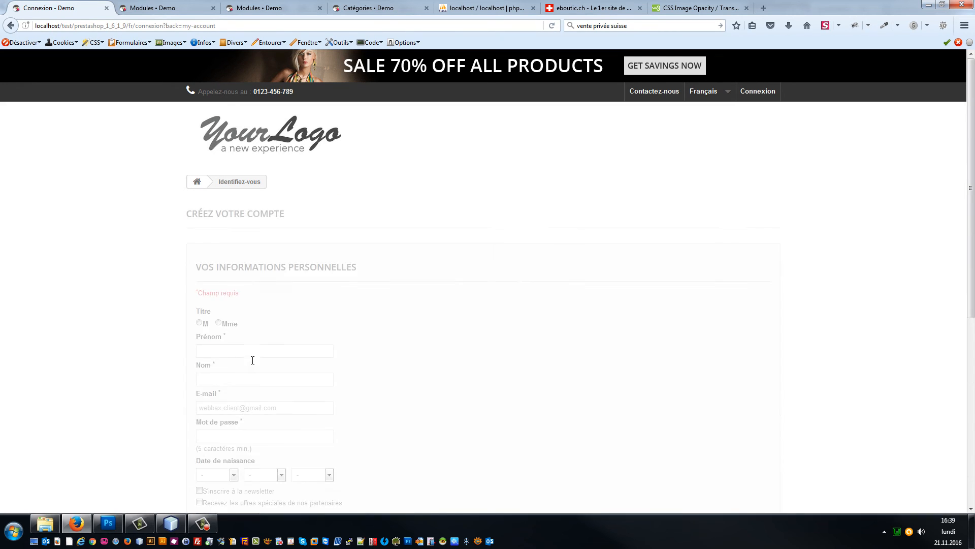
Step: Fill in title M, the customer's first and last name and password, and register the account
{"action": "left_click", "coordinate": [253, 351]}
{"action": "left_click", "coordinate": [225, 364]}
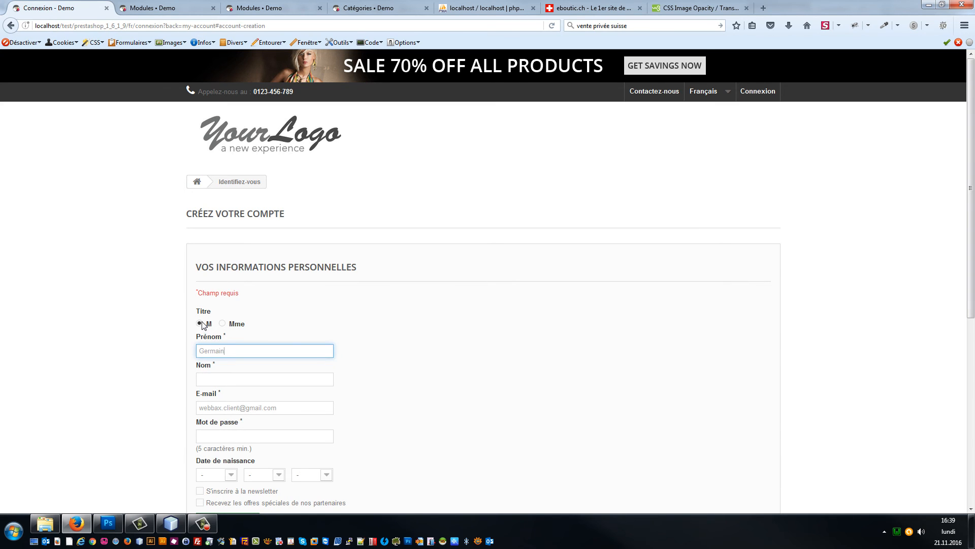
{"action": "left_click", "coordinate": [222, 379]}
{"action": "type", "text": "T"}
{"action": "left_click", "coordinate": [228, 399]}
{"action": "scroll", "coordinate": [248, 396], "scroll_direction": "down", "scroll_amount": 3}
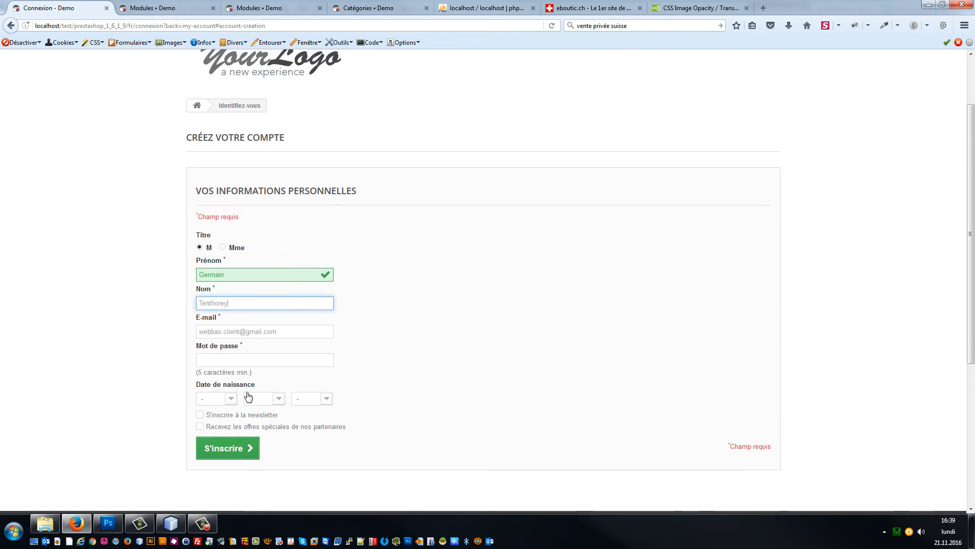
{"action": "scroll", "coordinate": [247, 396], "scroll_direction": "down", "scroll_amount": 2}
{"action": "left_click", "coordinate": [246, 320]}
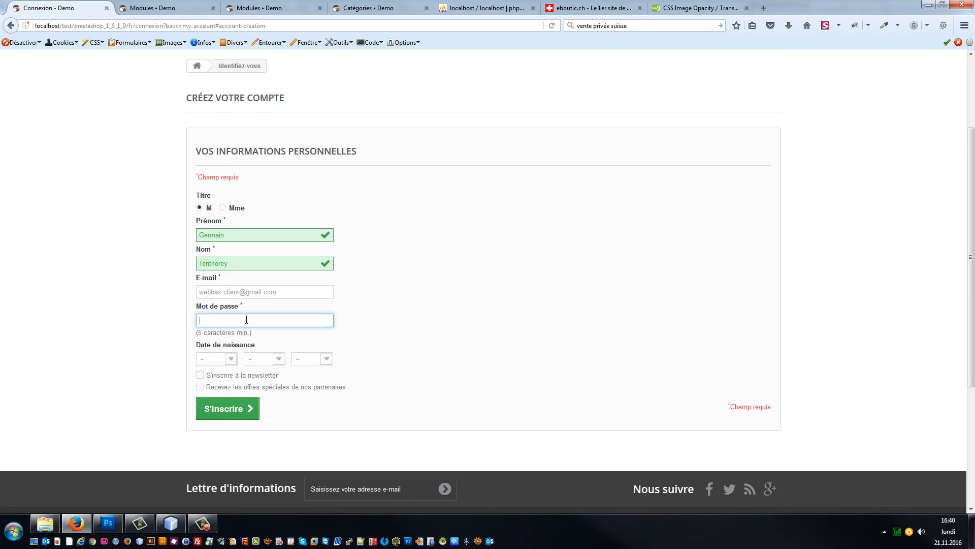
{"action": "type", "text": "123456789"}
{"action": "left_click", "coordinate": [235, 410]}
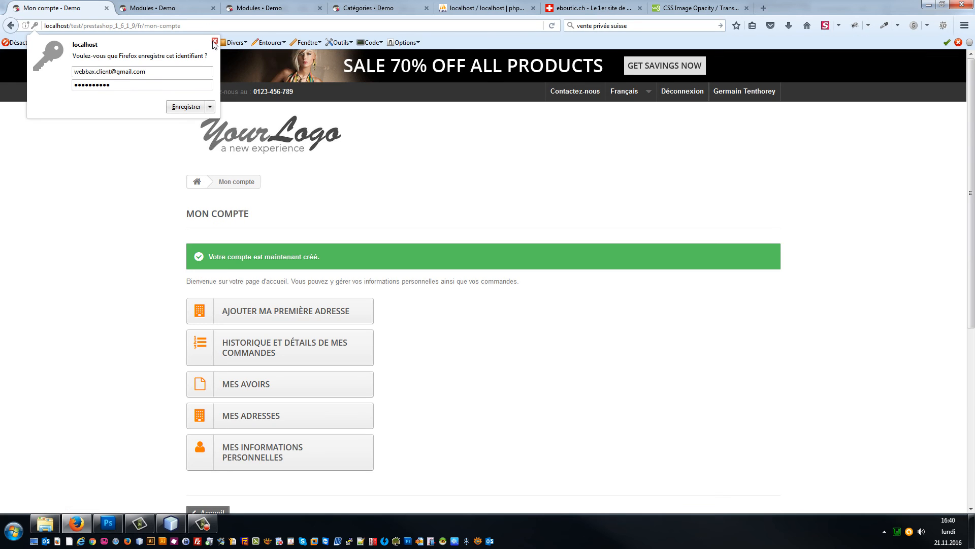
{"action": "left_click", "coordinate": [261, 143]}
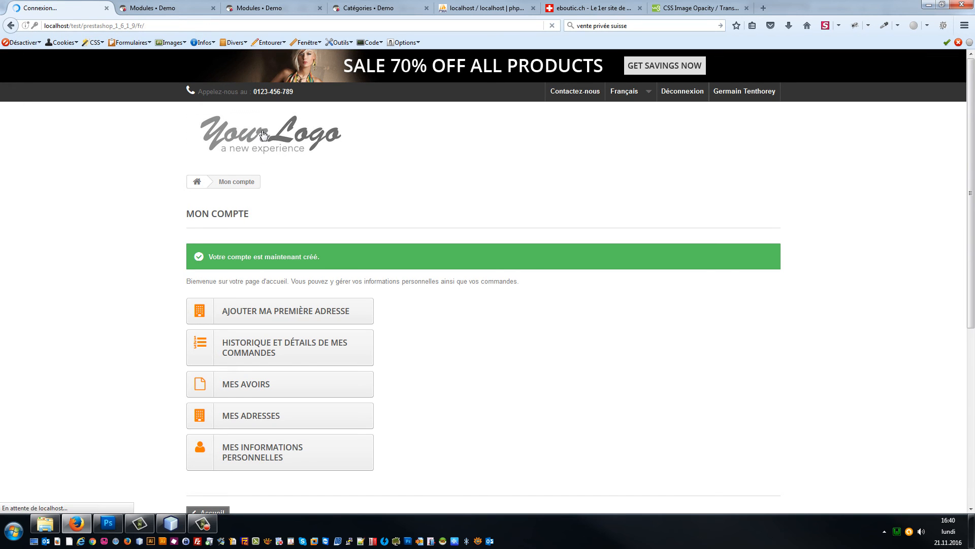
Step: Add Chaussure Nike femme from the 50% Nike banner to the cart at 50.00 CHF and check out
{"action": "left_click", "coordinate": [350, 228]}
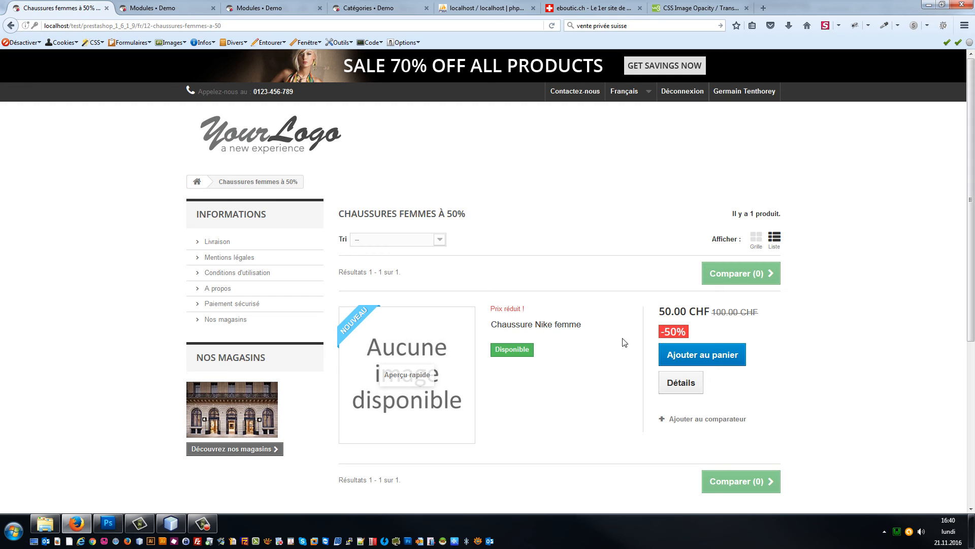
{"action": "left_click", "coordinate": [549, 327]}
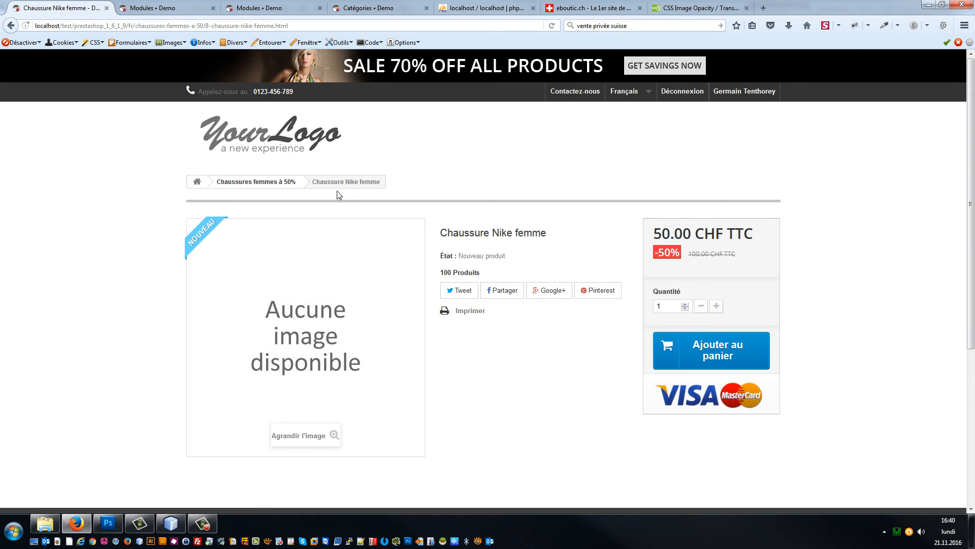
{"action": "left_click", "coordinate": [705, 355]}
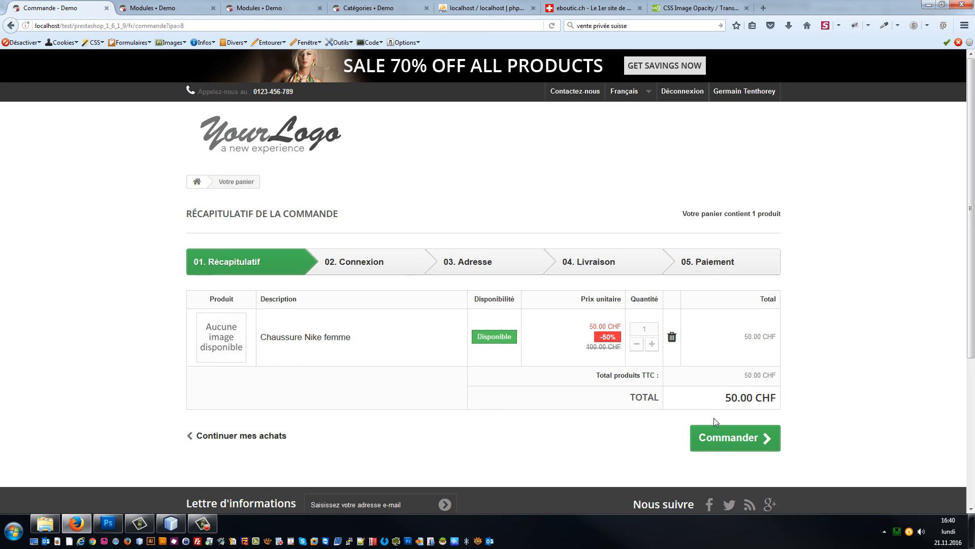
{"action": "left_click", "coordinate": [720, 429]}
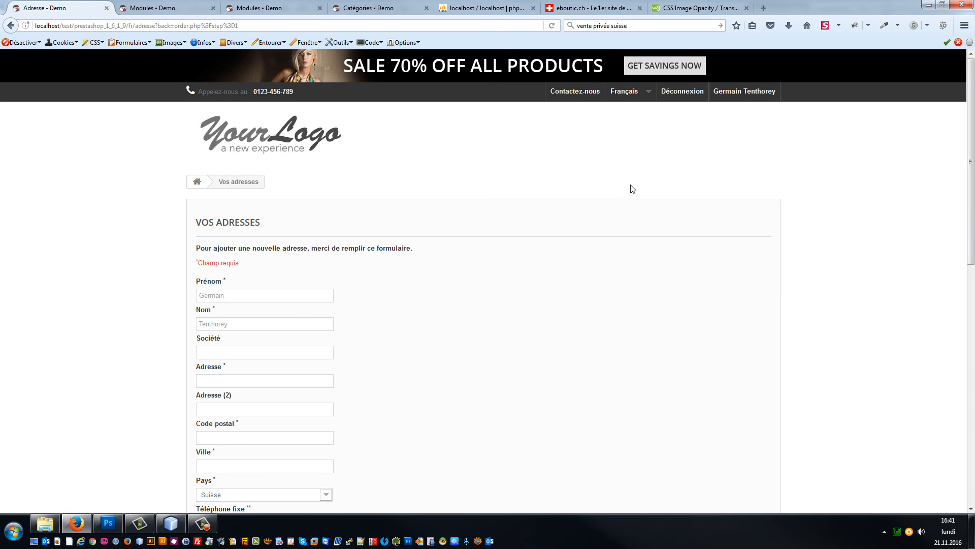
Step: Add a second Chaussure Nike femme via the Nike banner, bringing the cart to 100.00 CHF
{"action": "left_click", "coordinate": [301, 148]}
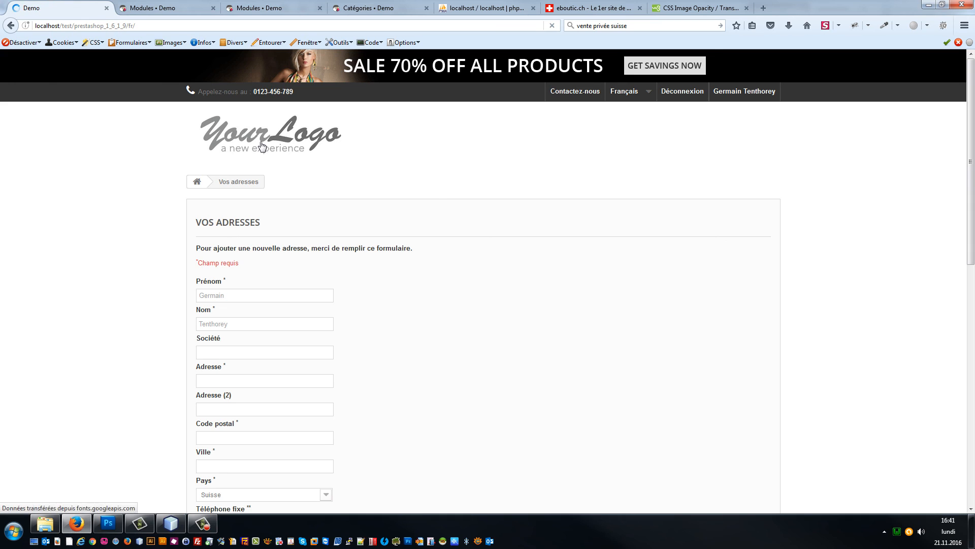
{"action": "scroll", "coordinate": [529, 246], "scroll_direction": "down", "scroll_amount": 6}
{"action": "scroll", "coordinate": [544, 264], "scroll_direction": "up", "scroll_amount": 4}
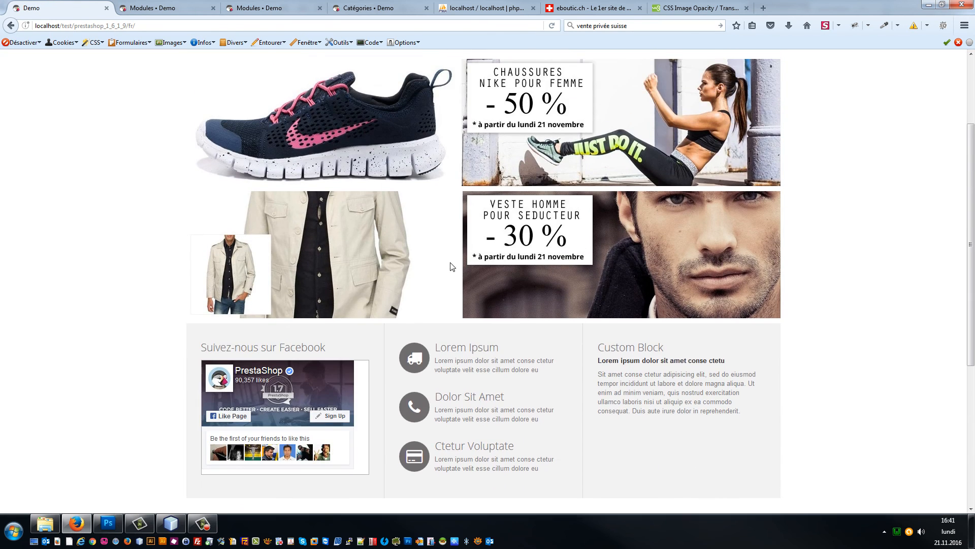
{"action": "scroll", "coordinate": [452, 266], "scroll_direction": "up", "scroll_amount": 3}
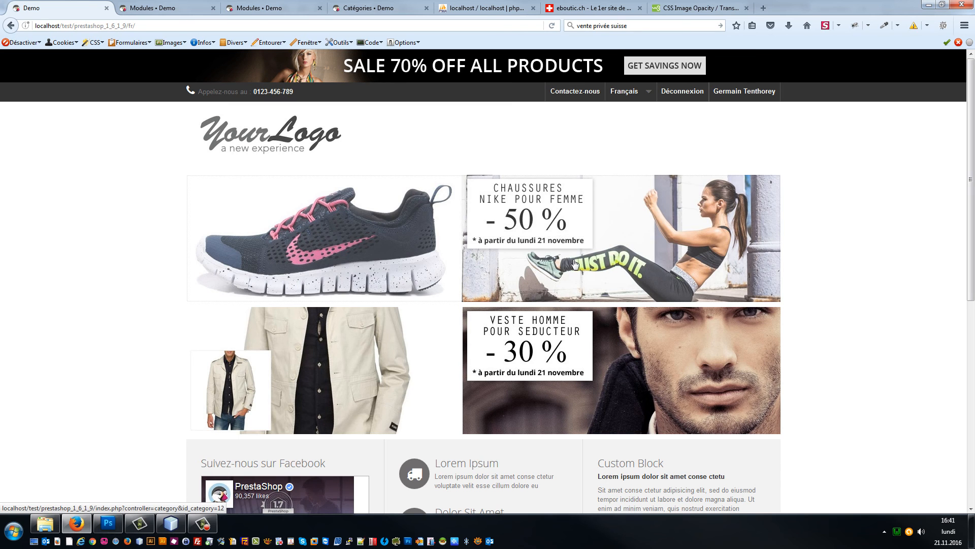
{"action": "left_click", "coordinate": [282, 146]}
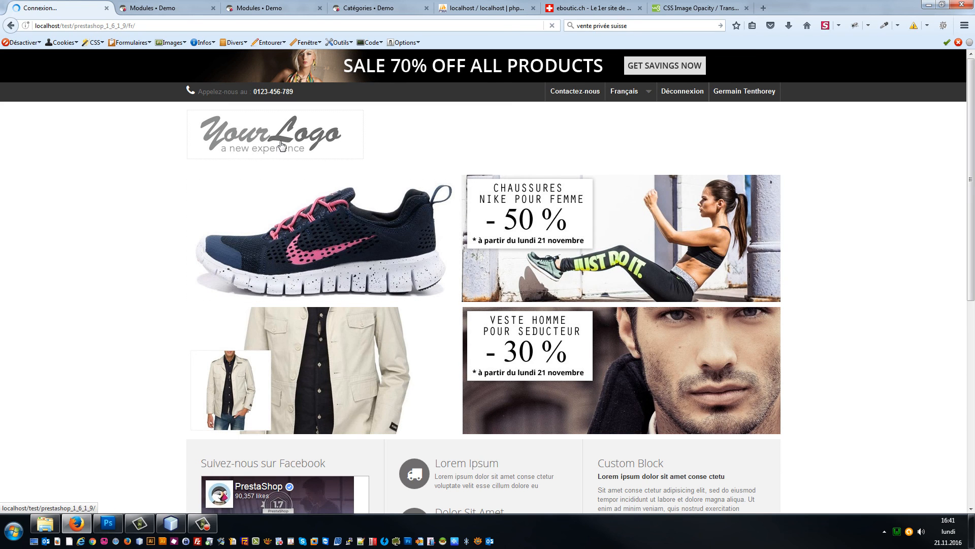
{"action": "scroll", "coordinate": [599, 234], "scroll_direction": "down", "scroll_amount": 5}
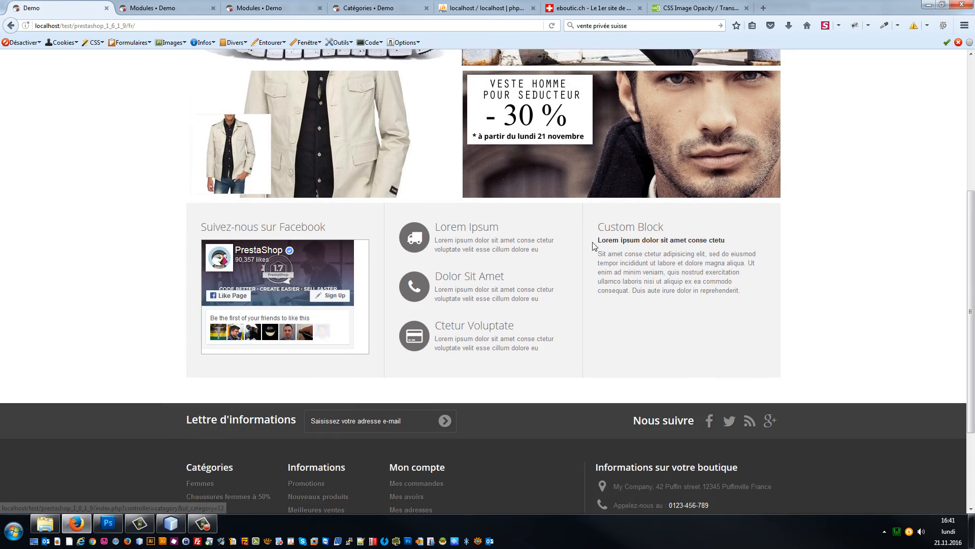
{"action": "scroll", "coordinate": [592, 214], "scroll_direction": "up", "scroll_amount": 5}
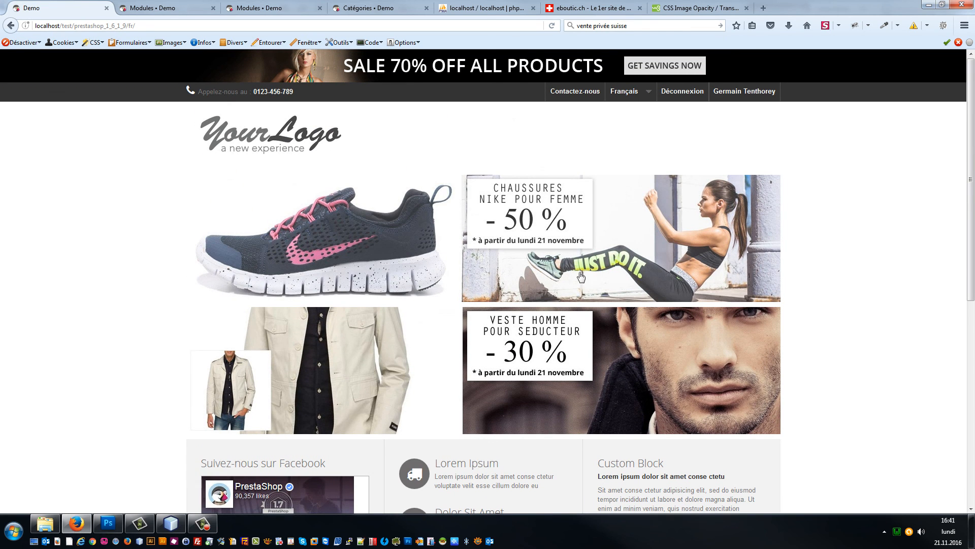
{"action": "left_click", "coordinate": [644, 271]}
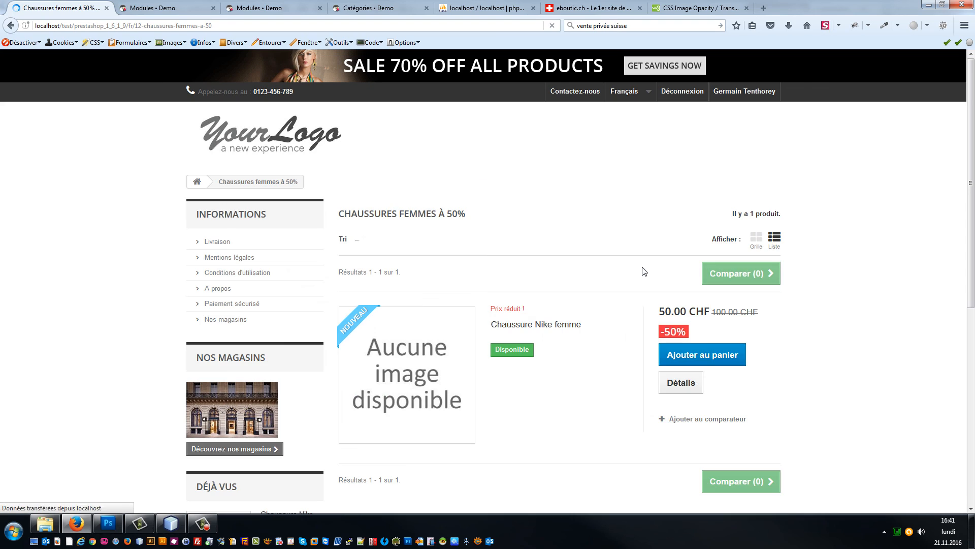
{"action": "left_click", "coordinate": [681, 354]}
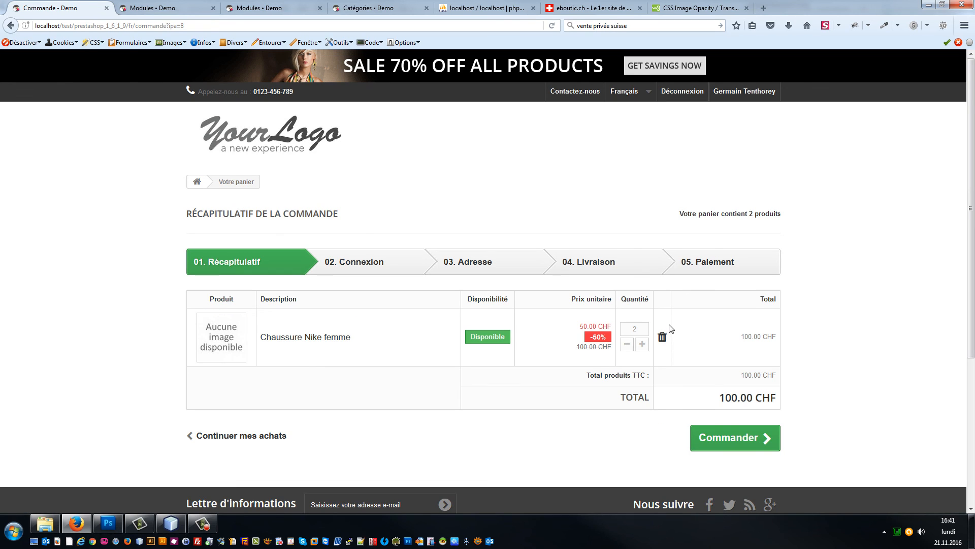
{"action": "left_click", "coordinate": [263, 144]}
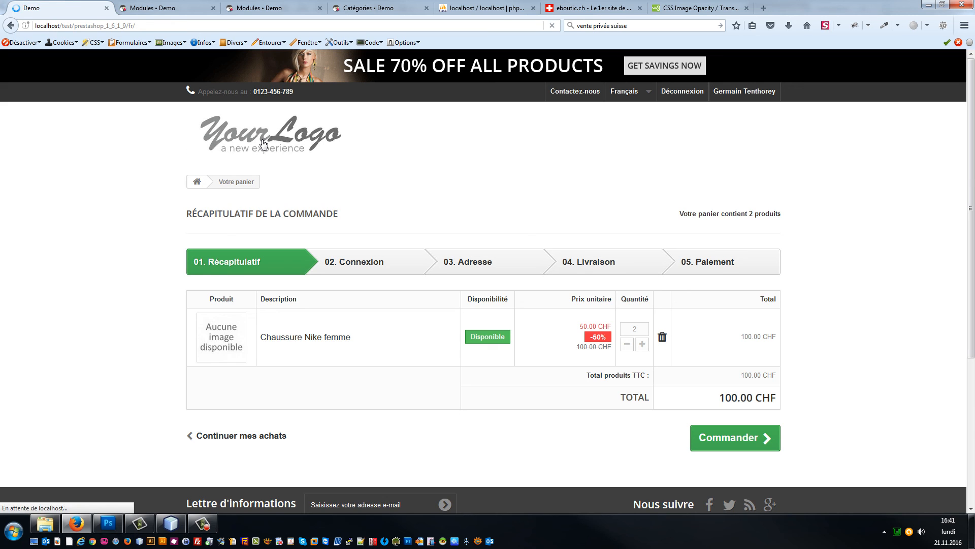